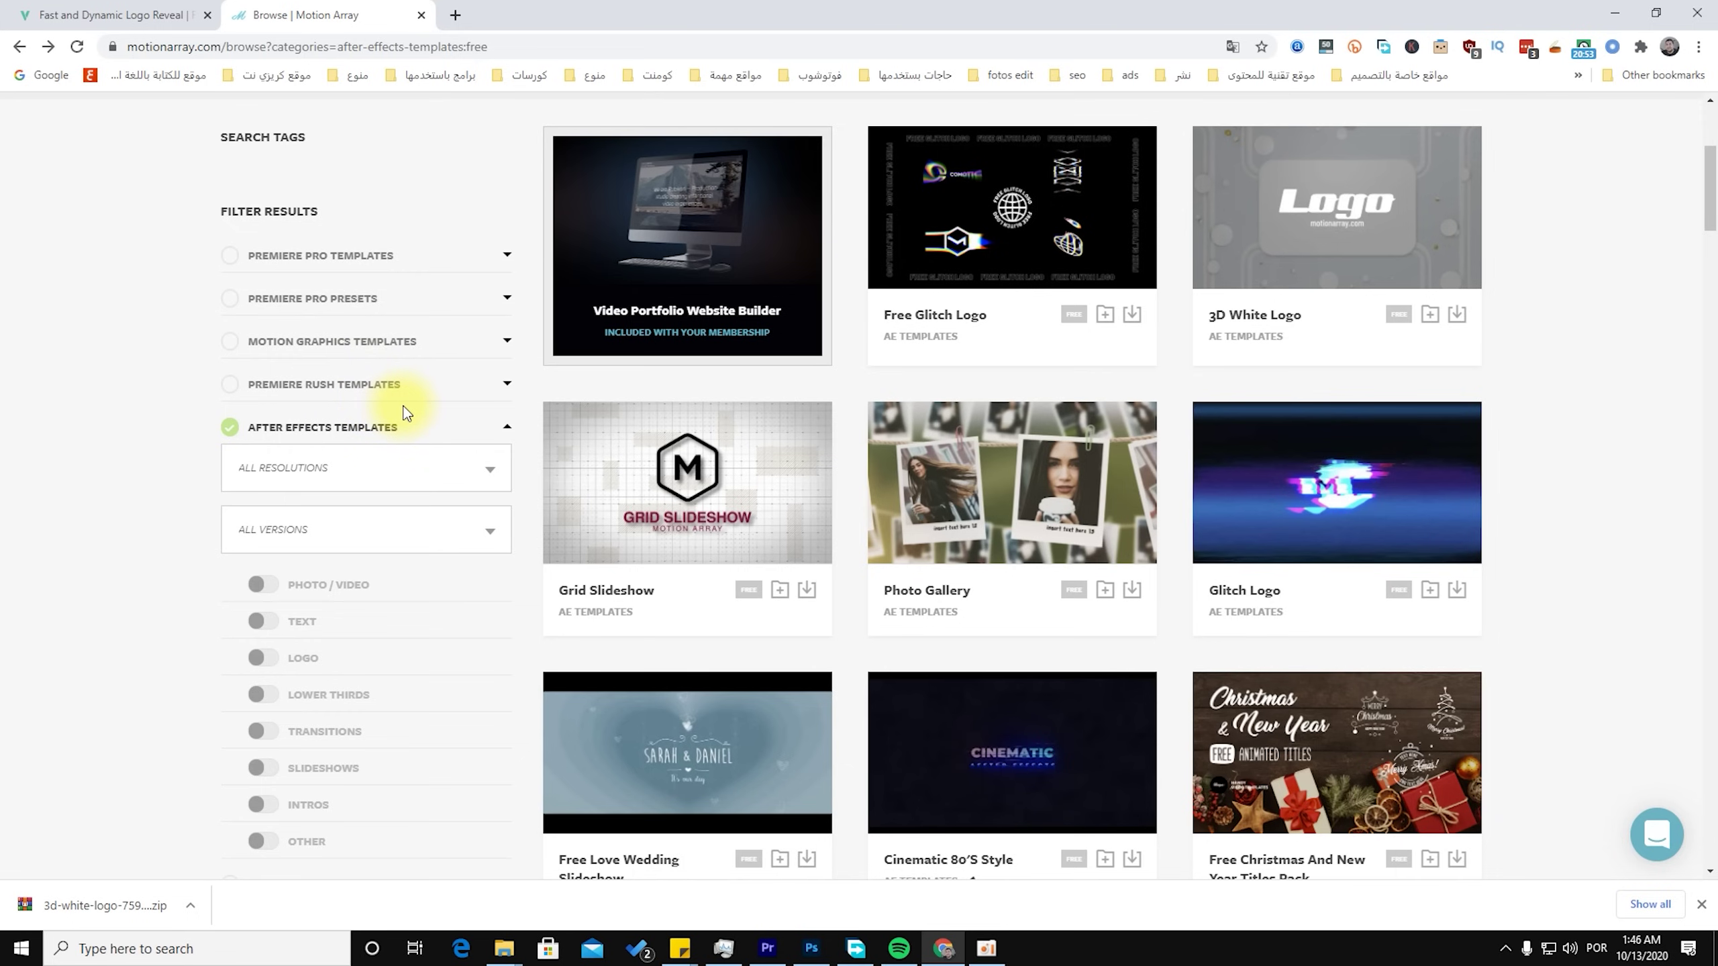
Step: Browse the free After Effects templates, open the 3D White Logo template page and preview its video
{"action": "scroll", "coordinate": [298, 631], "scroll_direction": "down", "scroll_amount": 1}
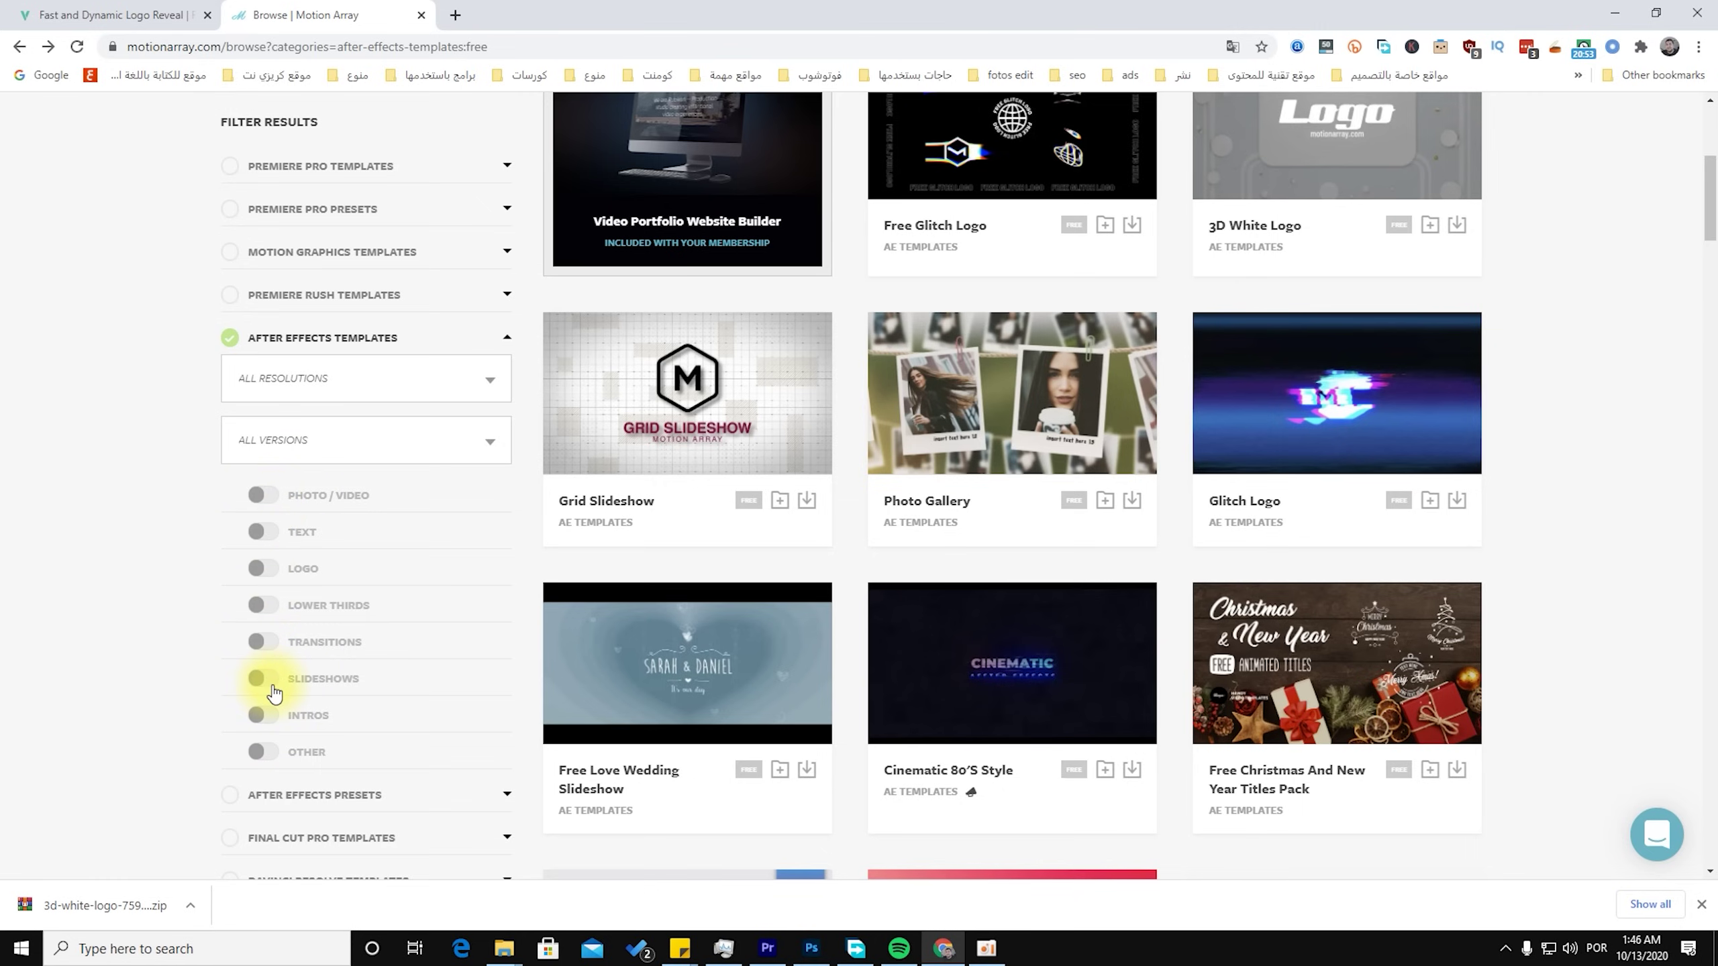
{"action": "scroll", "coordinate": [274, 694], "scroll_direction": "up", "scroll_amount": 6}
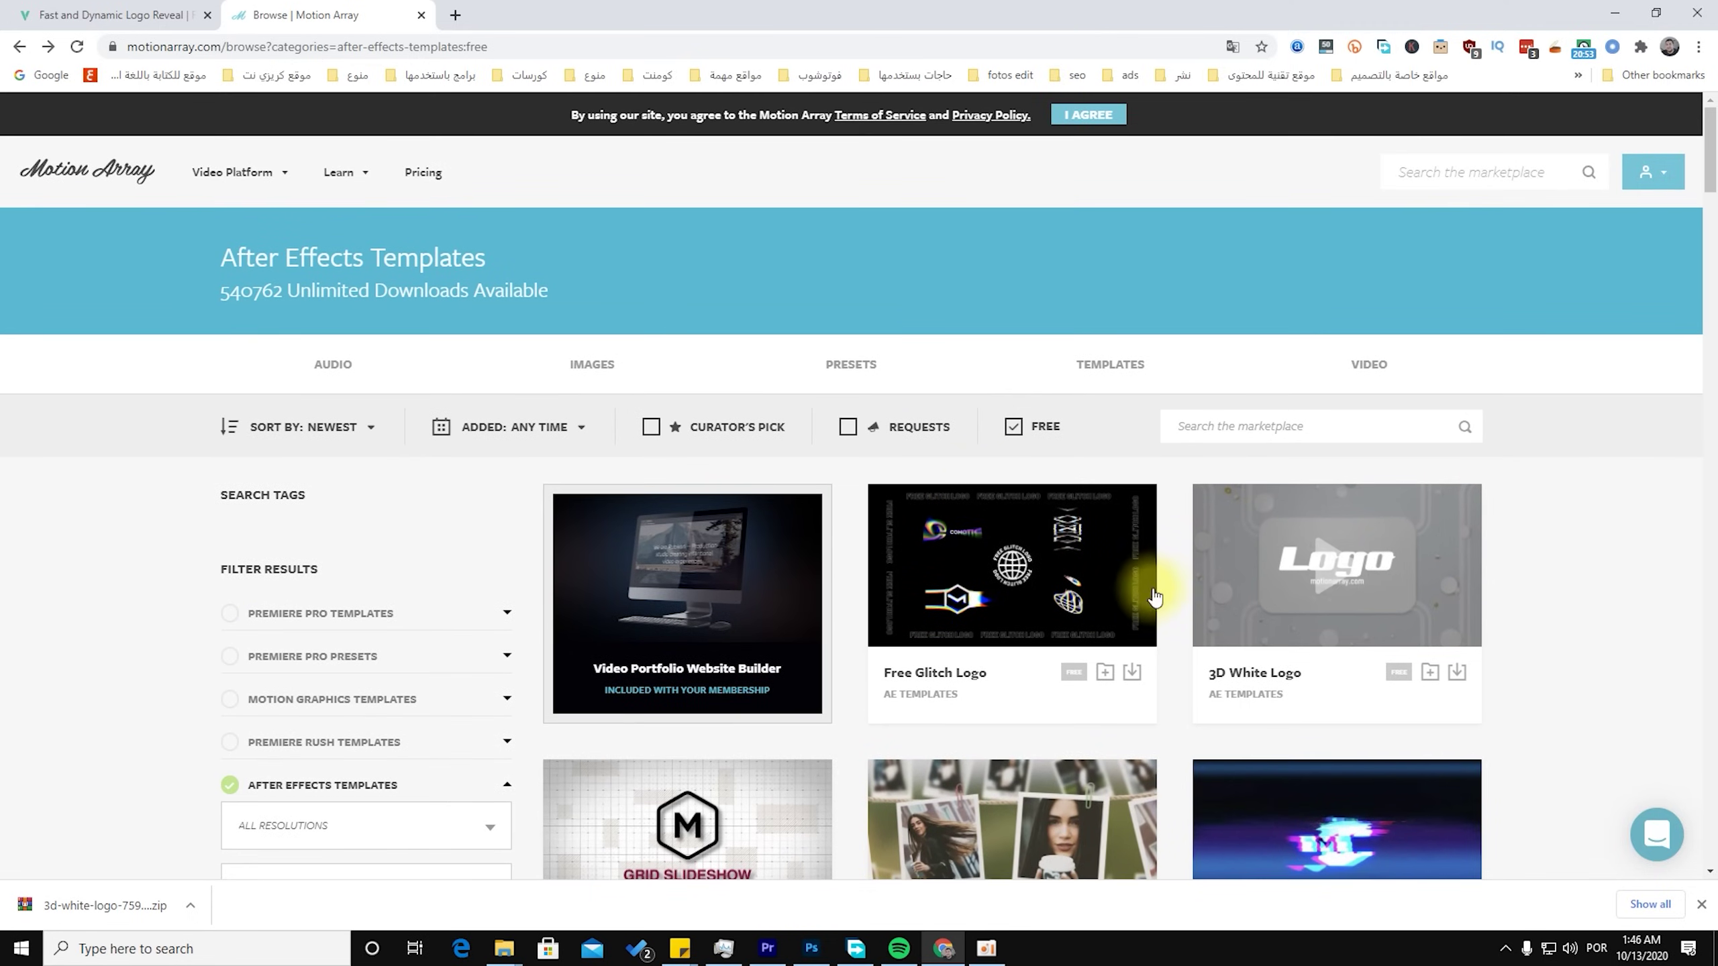
{"action": "left_click", "coordinate": [1209, 677]}
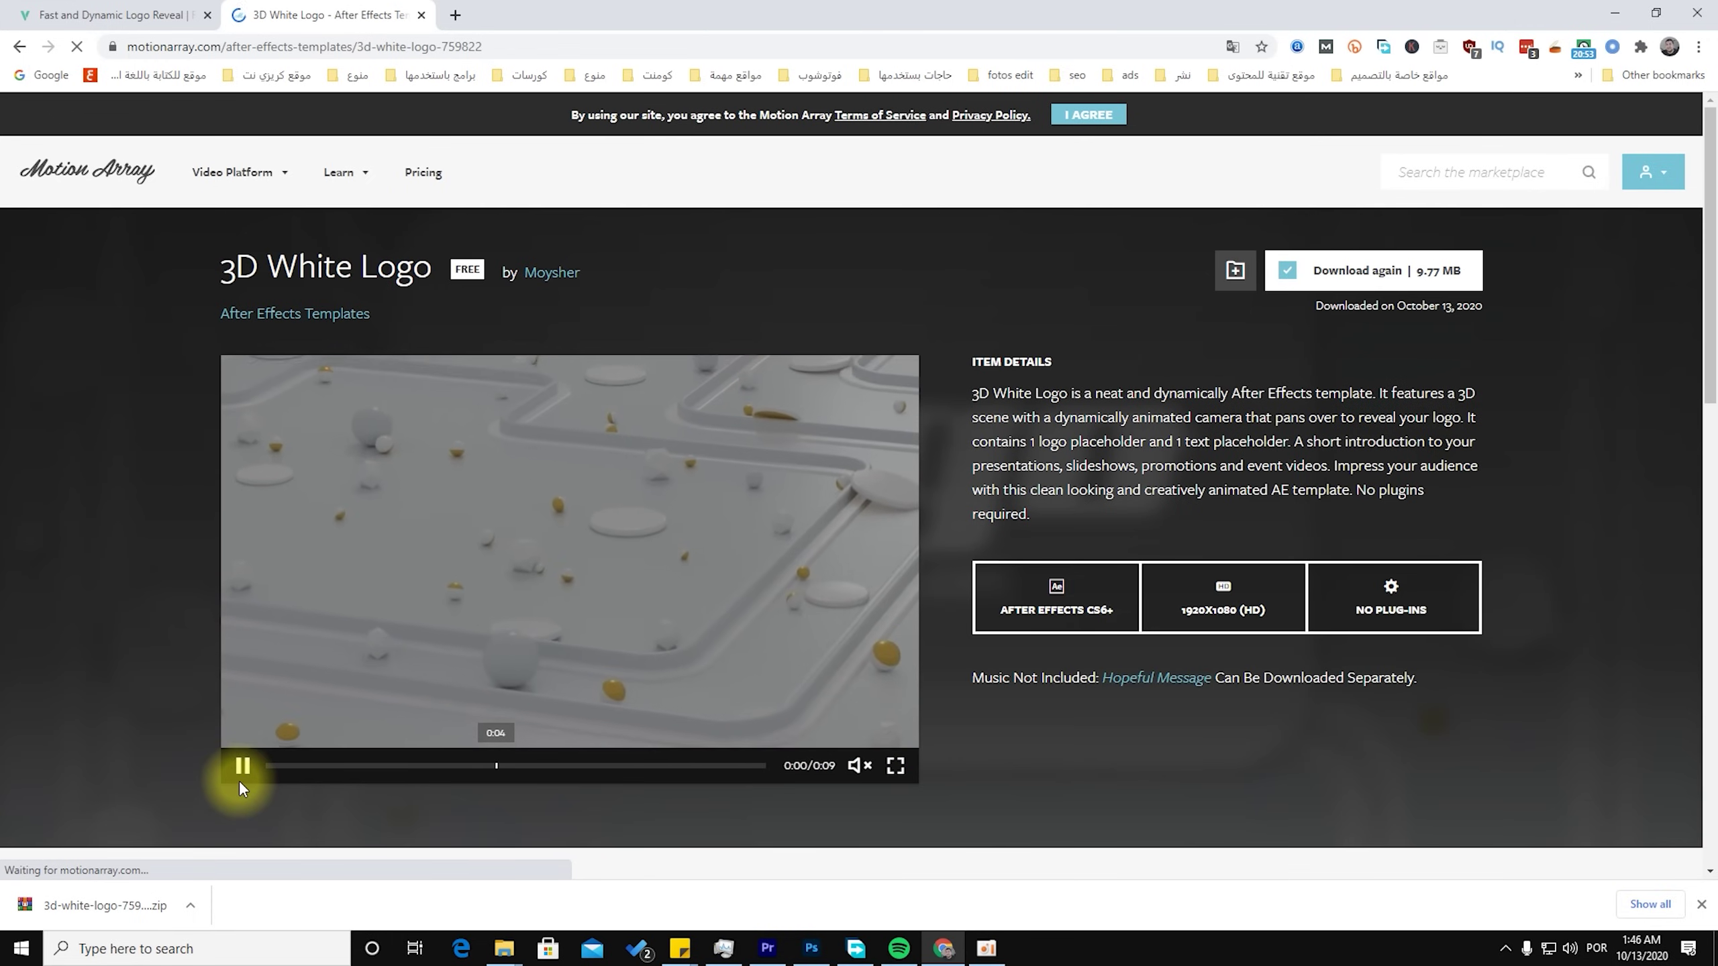
{"action": "left_click", "coordinate": [238, 767]}
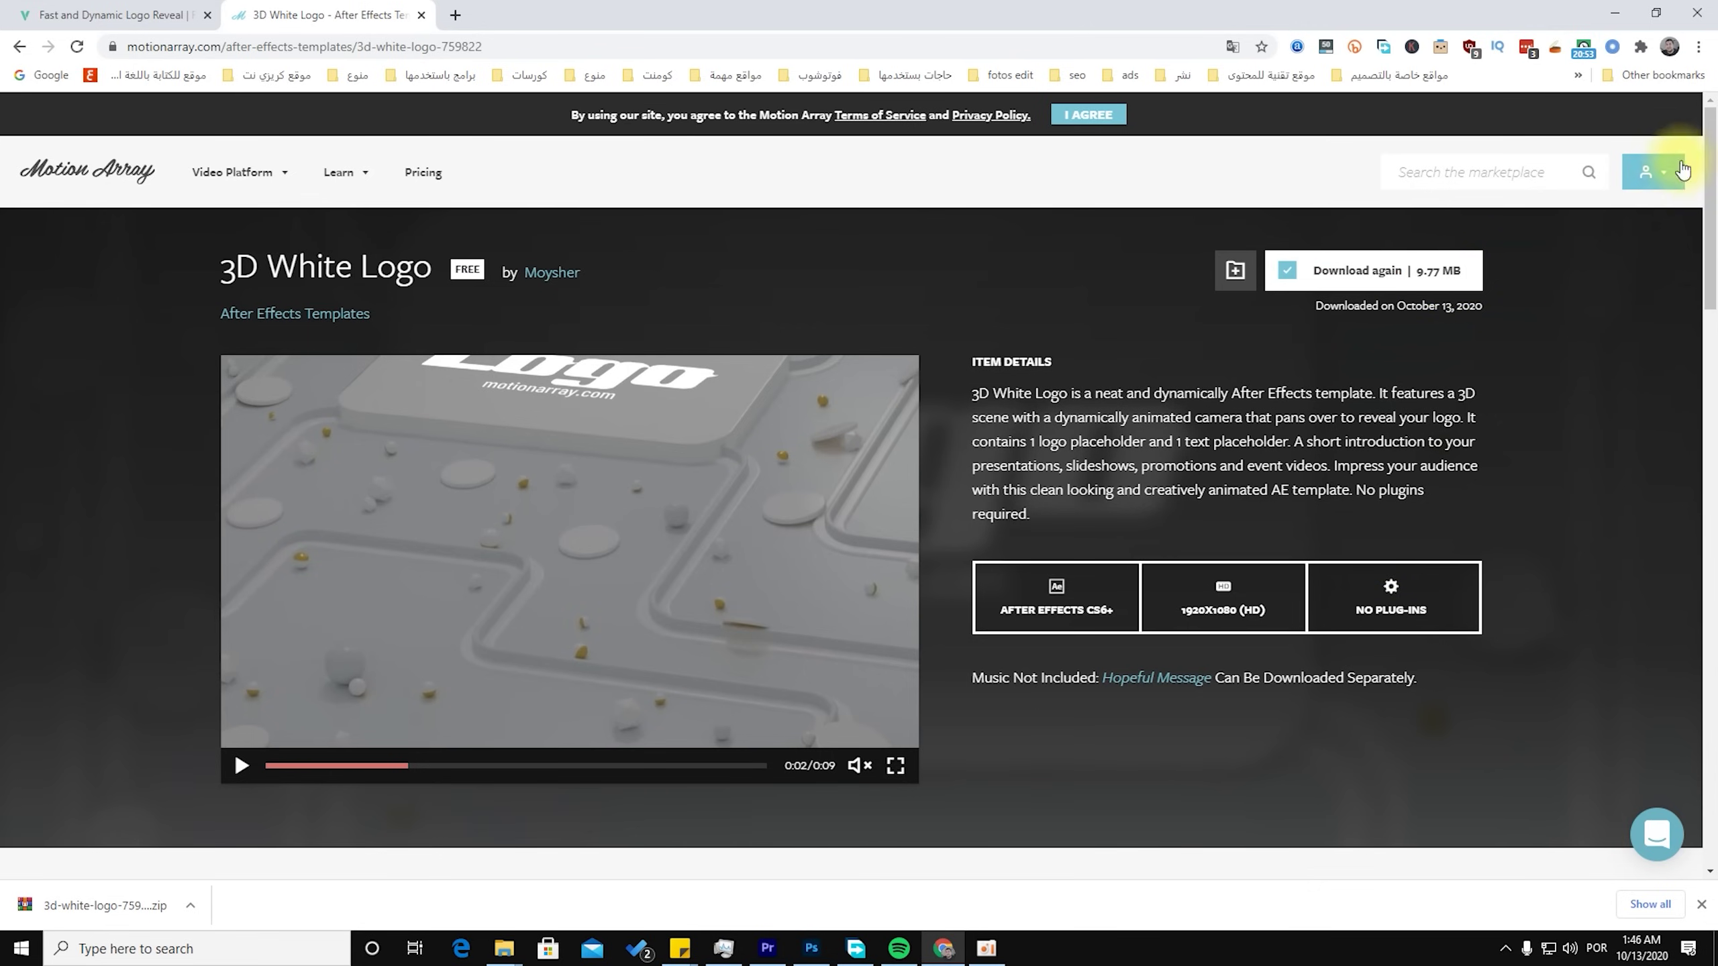
{"action": "left_click", "coordinate": [1665, 193]}
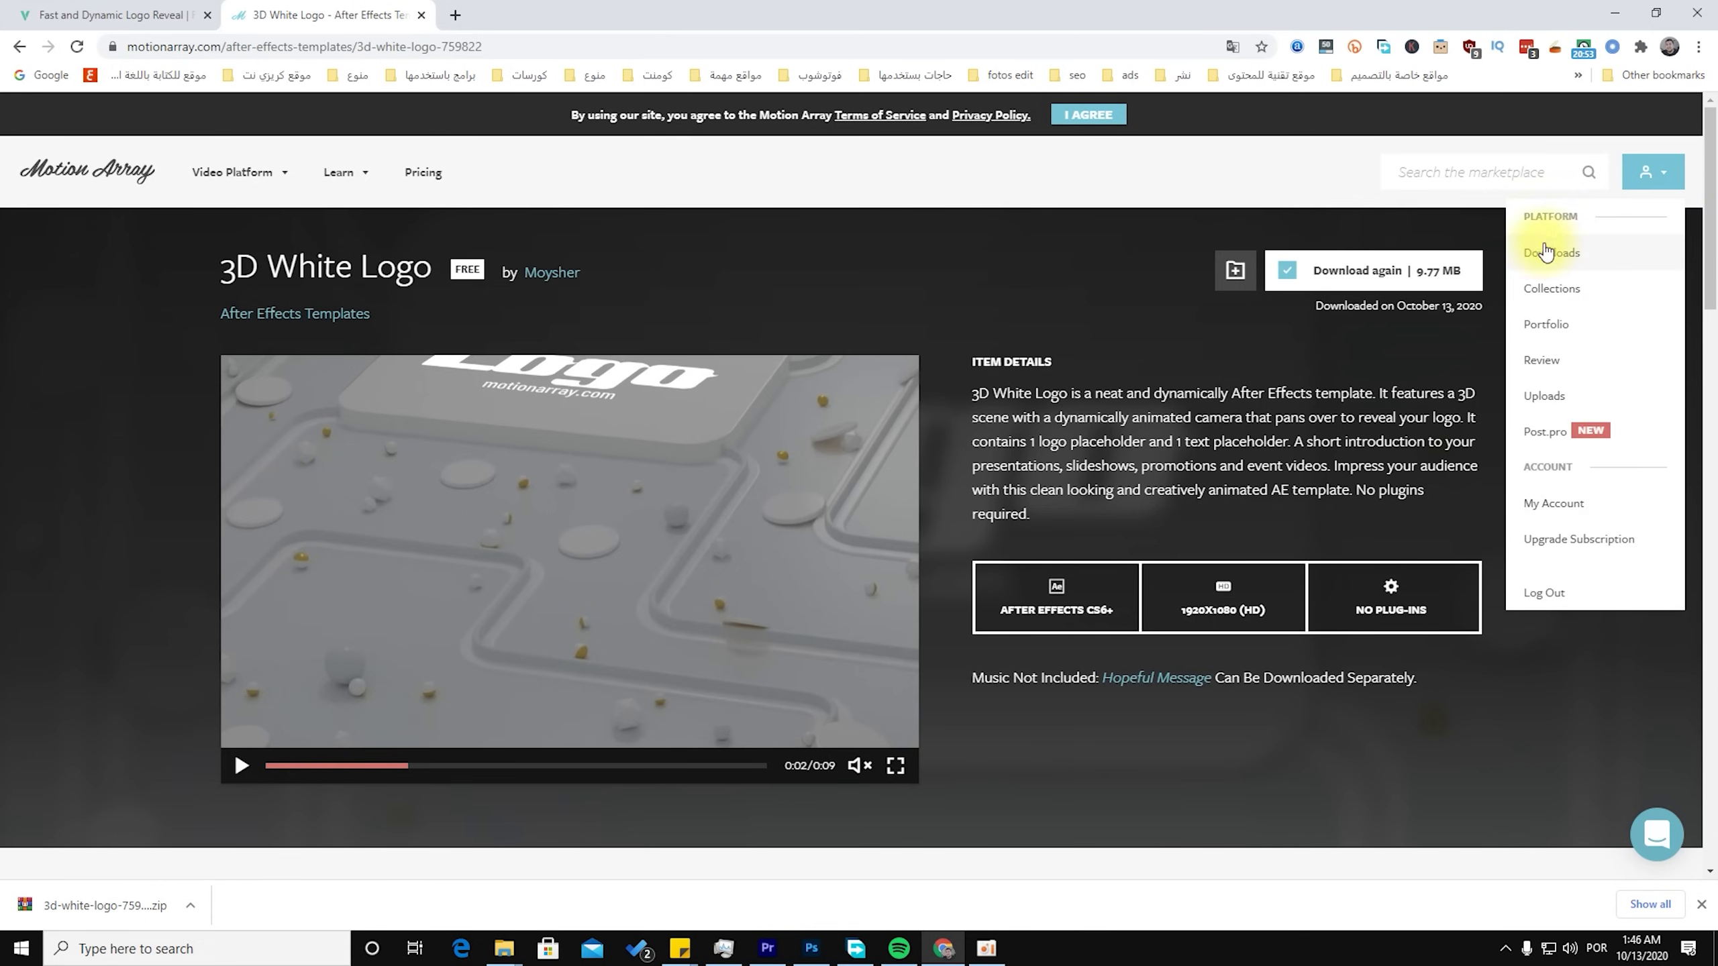
{"action": "left_click", "coordinate": [1143, 283]}
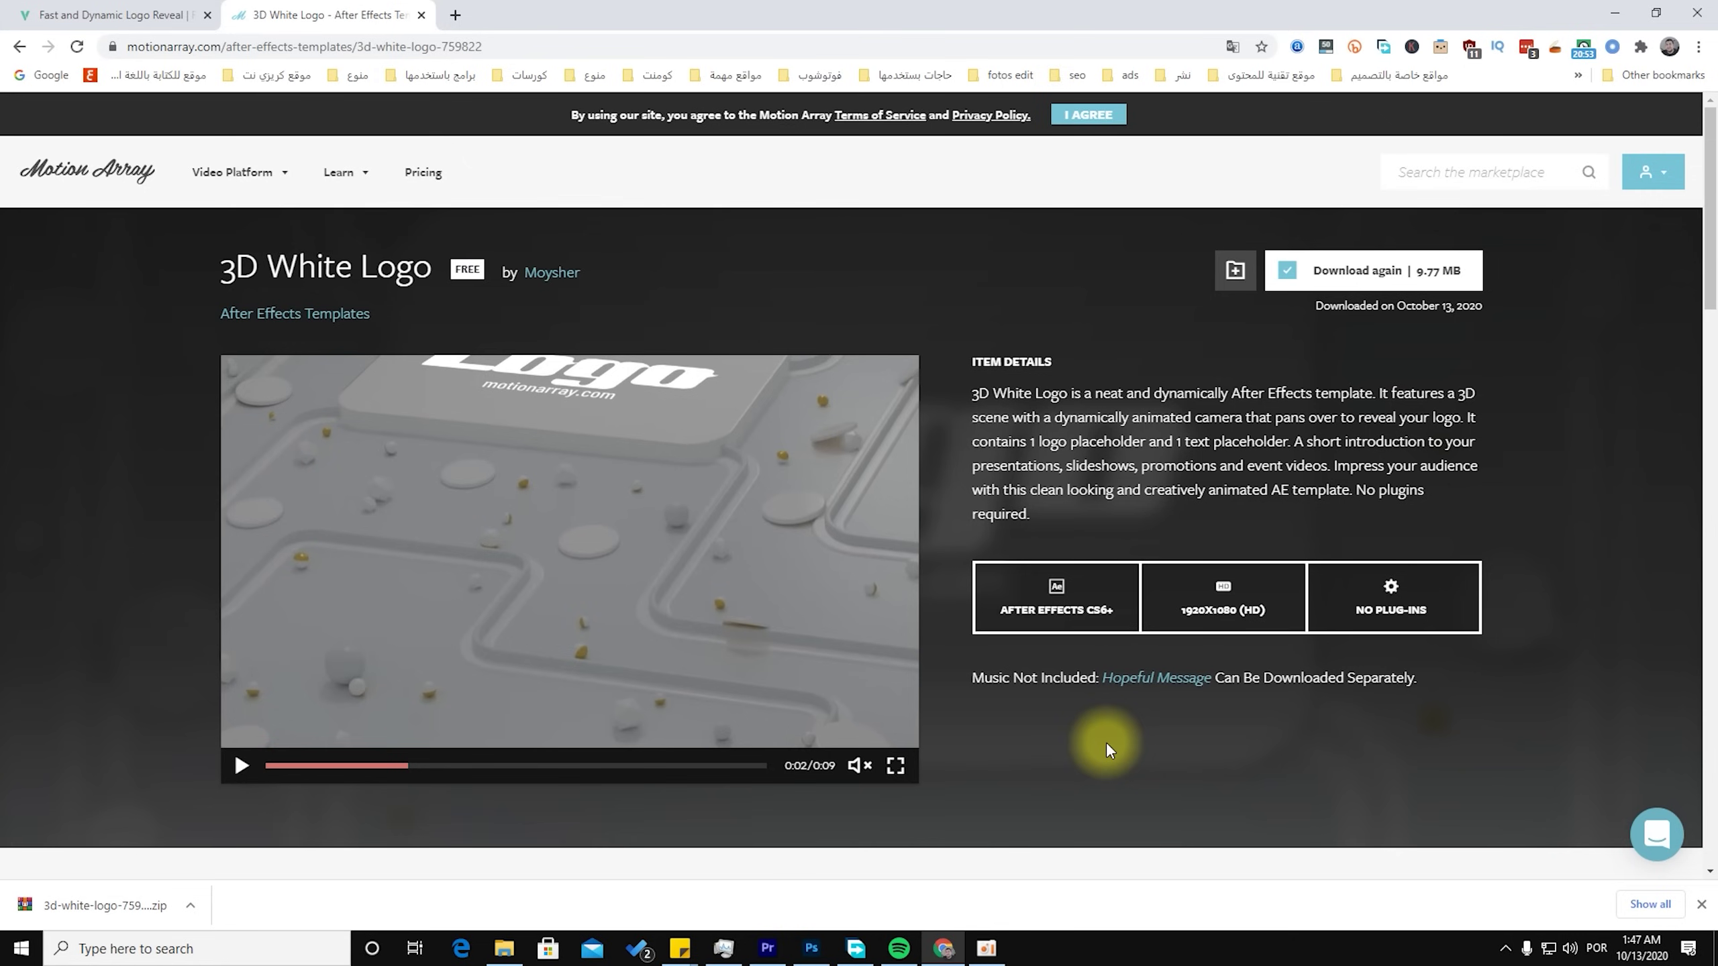
Step: Switch to File Explorer, open The Legacy - Crime Logo Reveal folder inside the extracted template folder, and show its files as large icons
{"action": "mouse_move", "coordinate": [505, 951]}
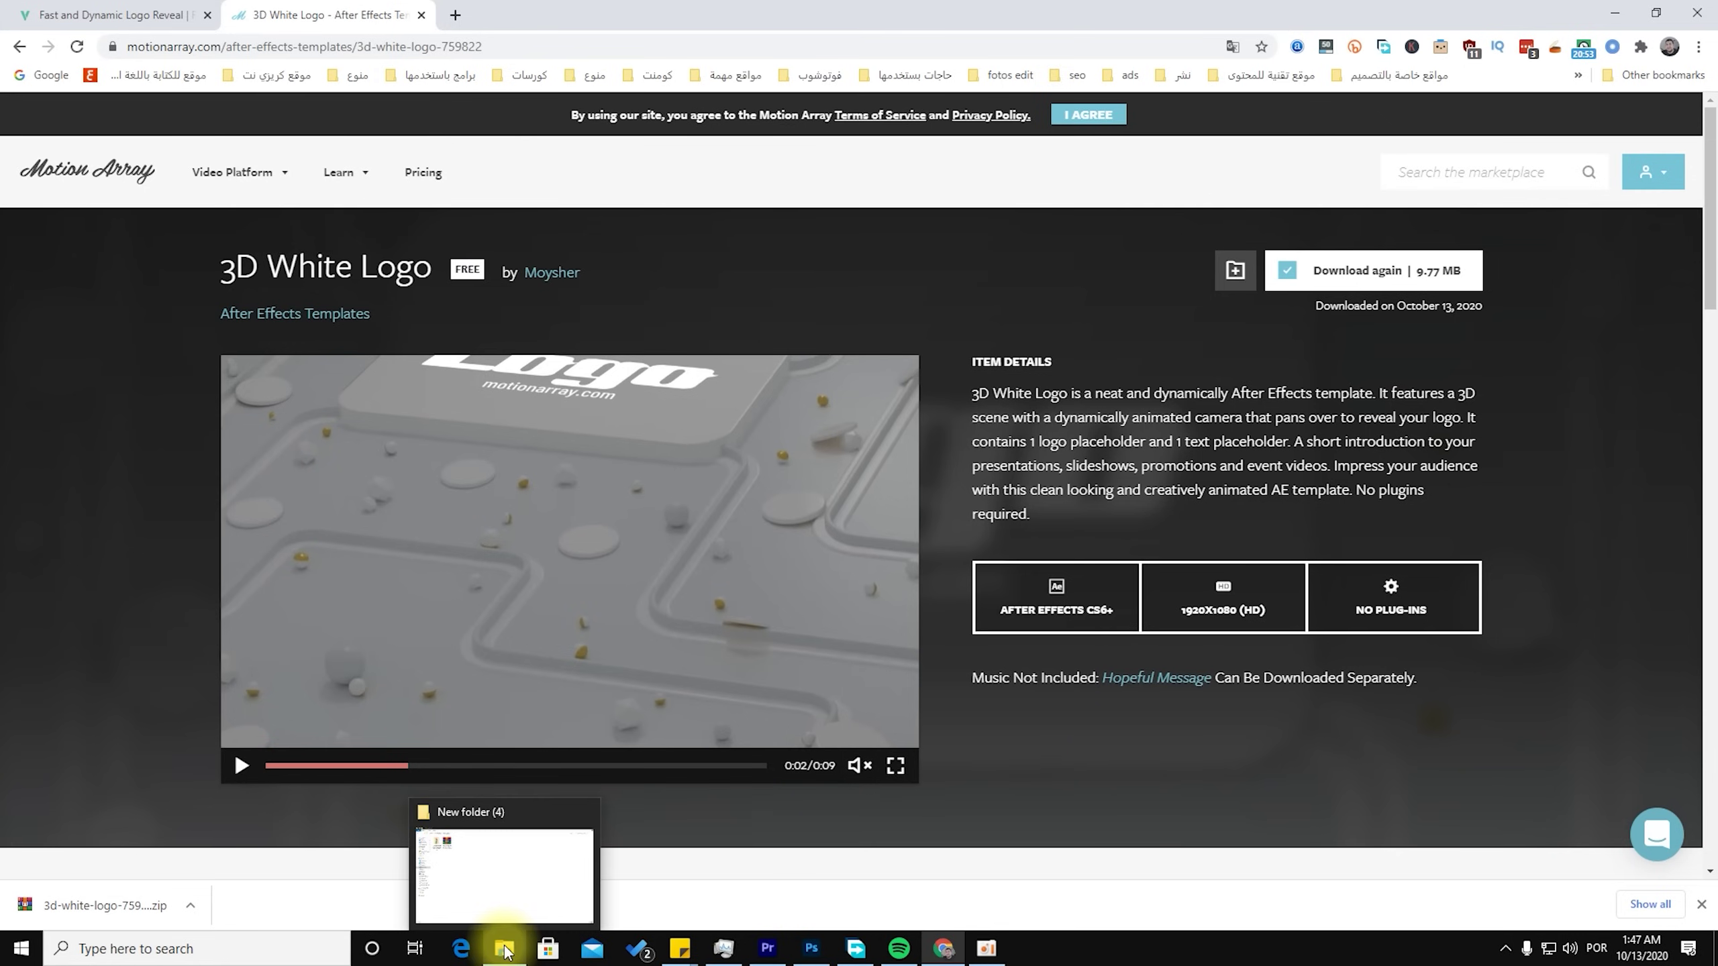
{"action": "left_click", "coordinate": [502, 948]}
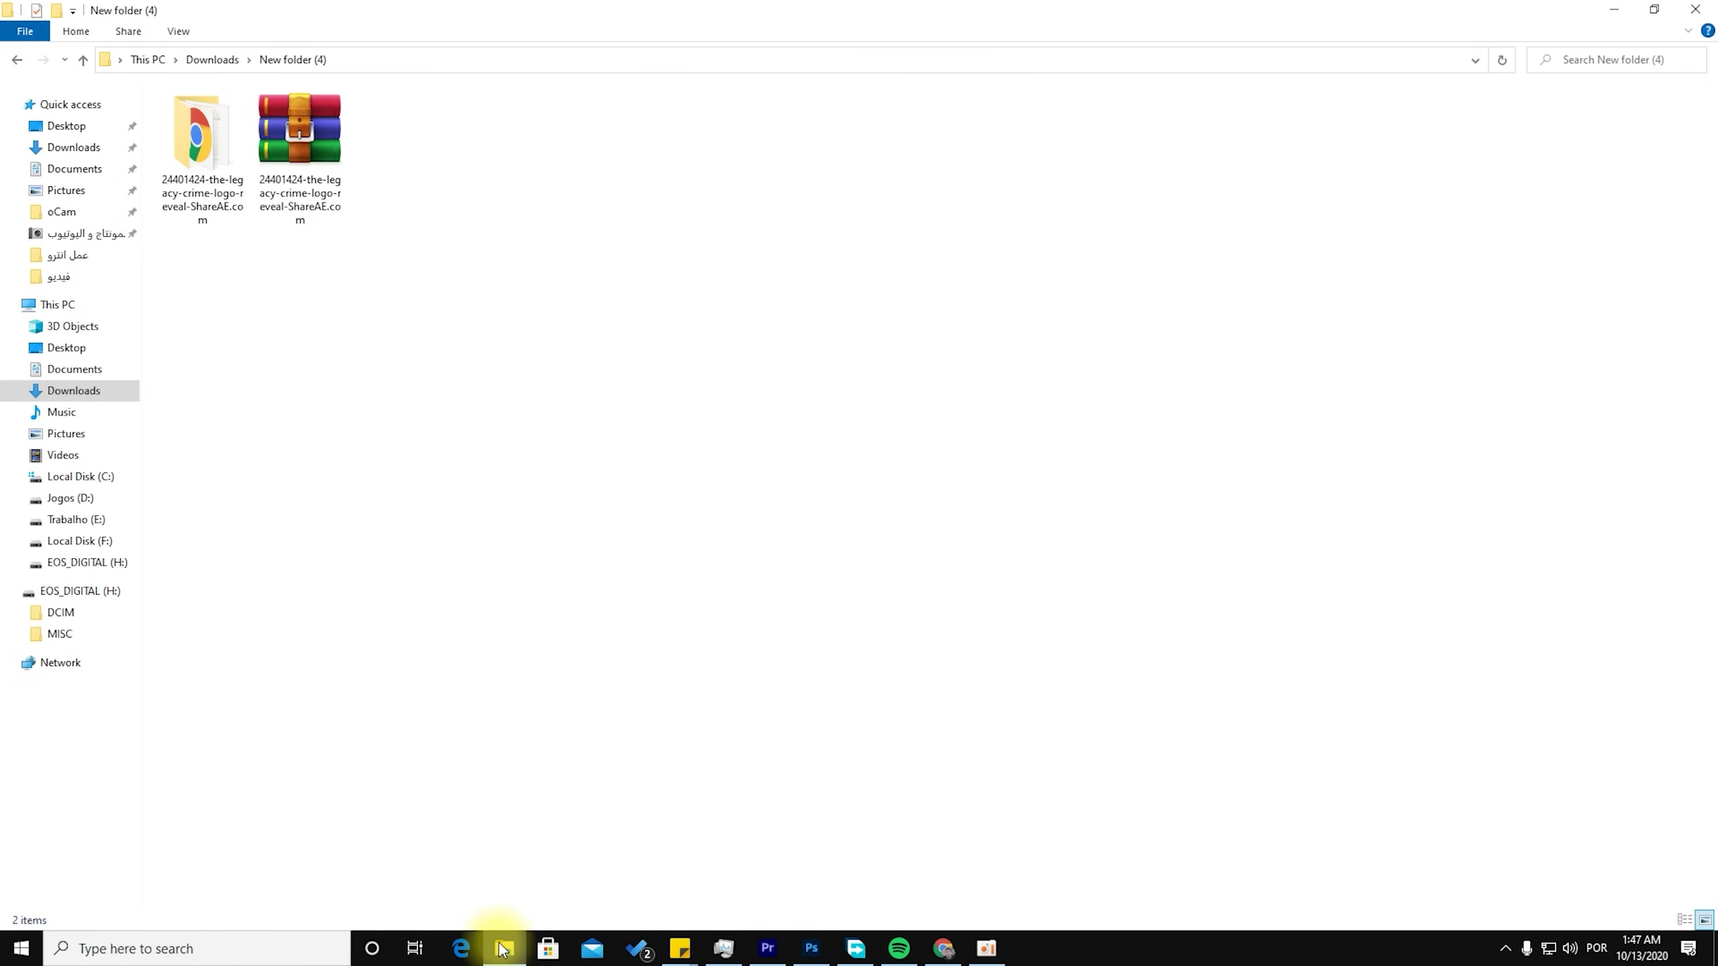
{"action": "left_click", "coordinate": [318, 146]}
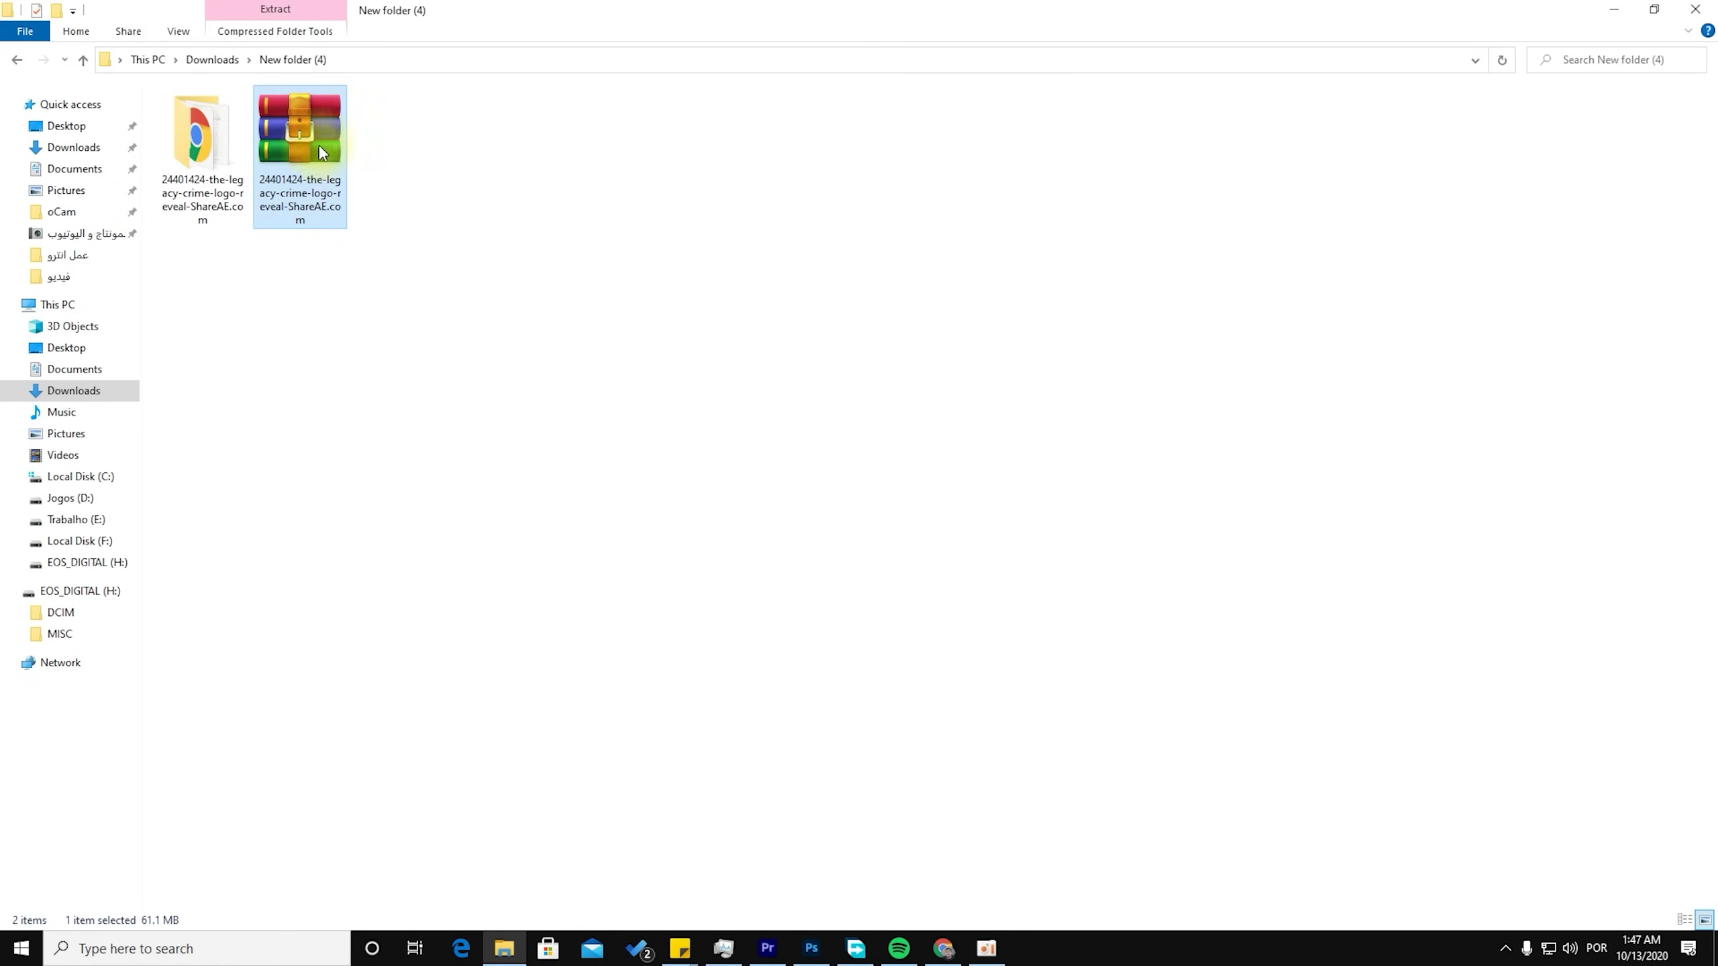
{"action": "double_click", "coordinate": [205, 169]}
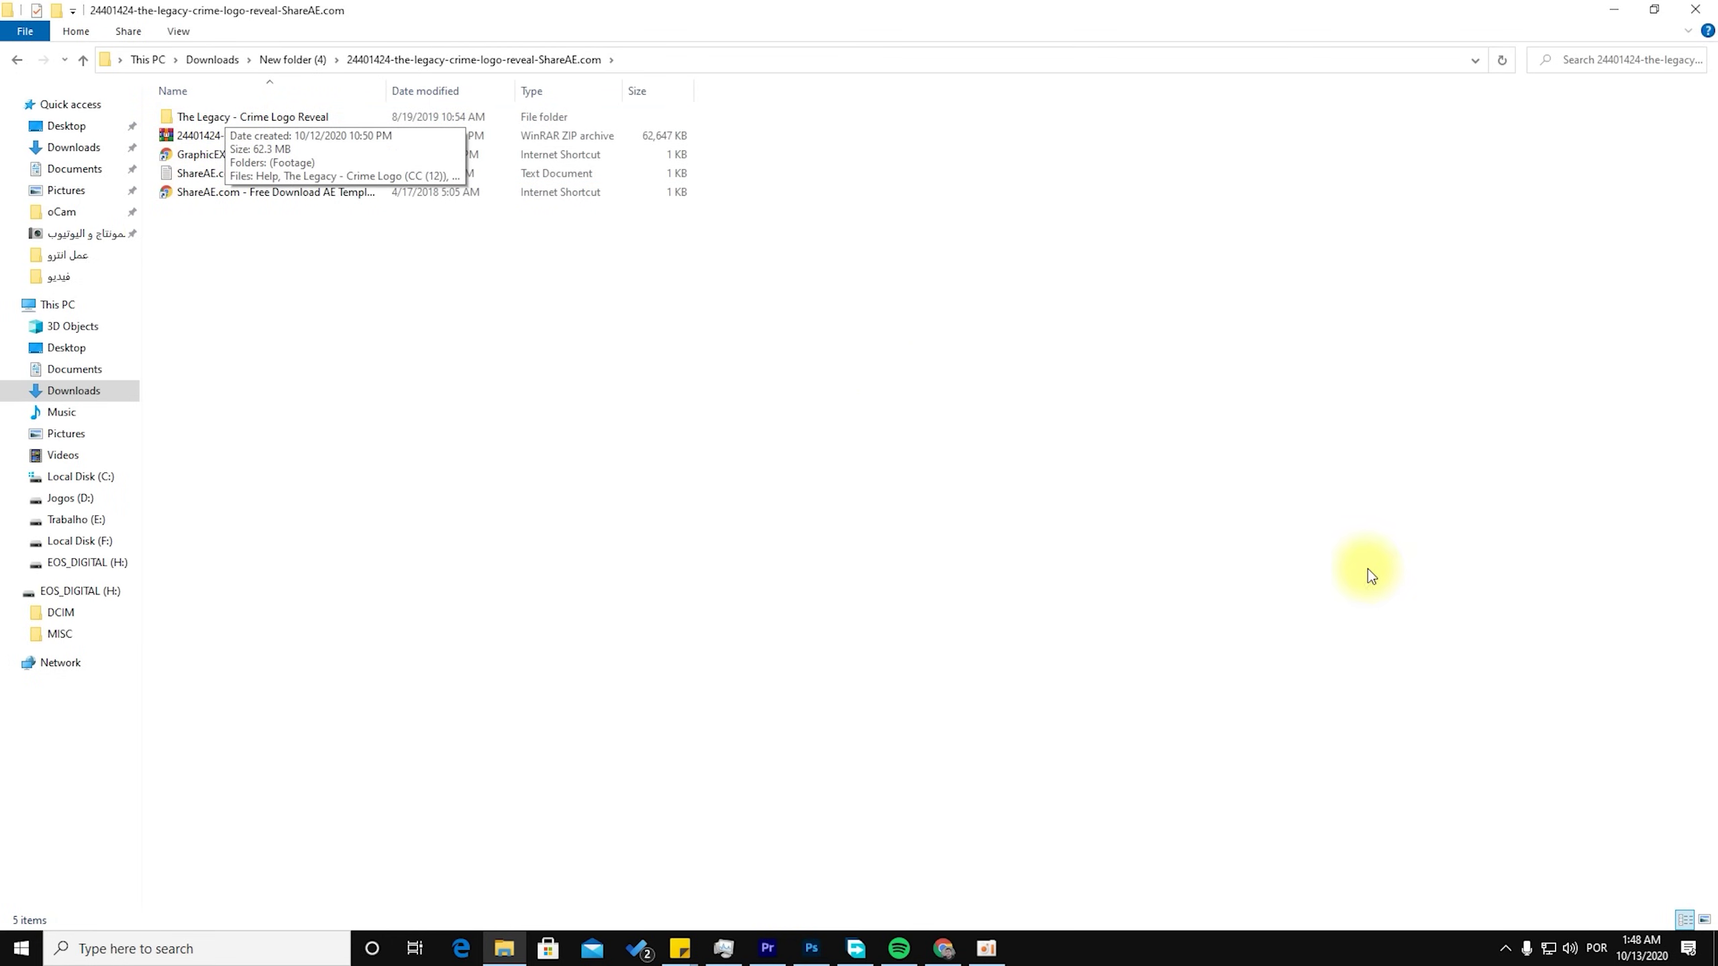
{"action": "double_click", "coordinate": [406, 116]}
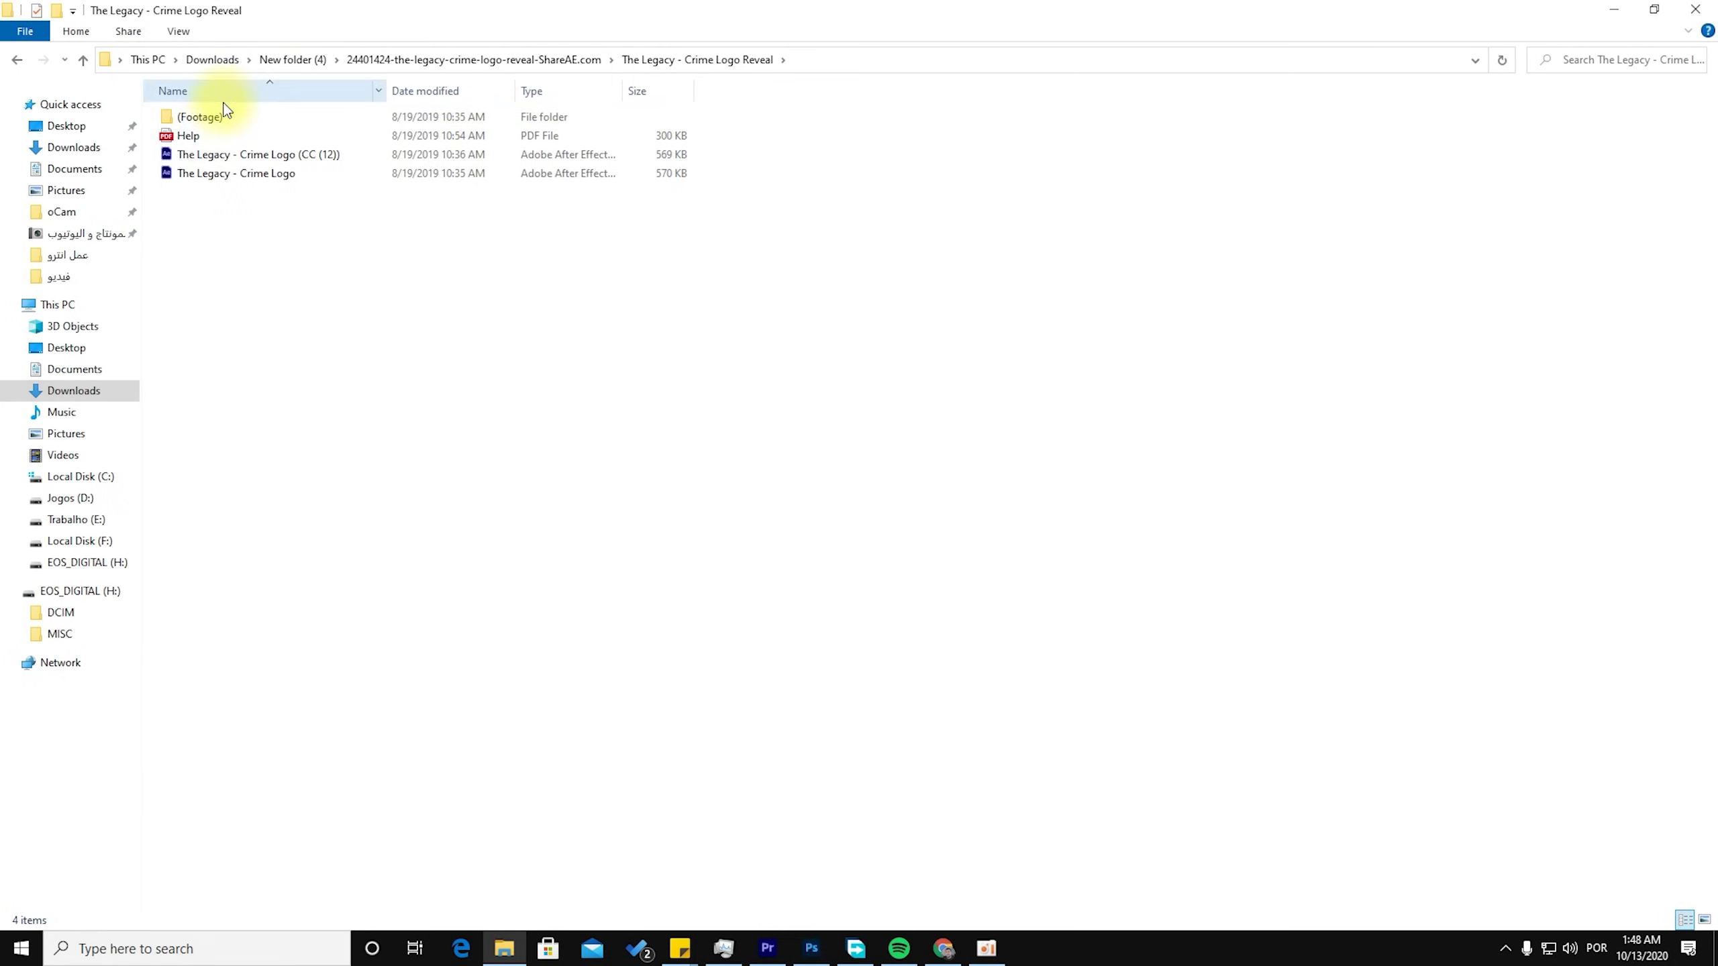
{"action": "left_click", "coordinate": [1704, 920]}
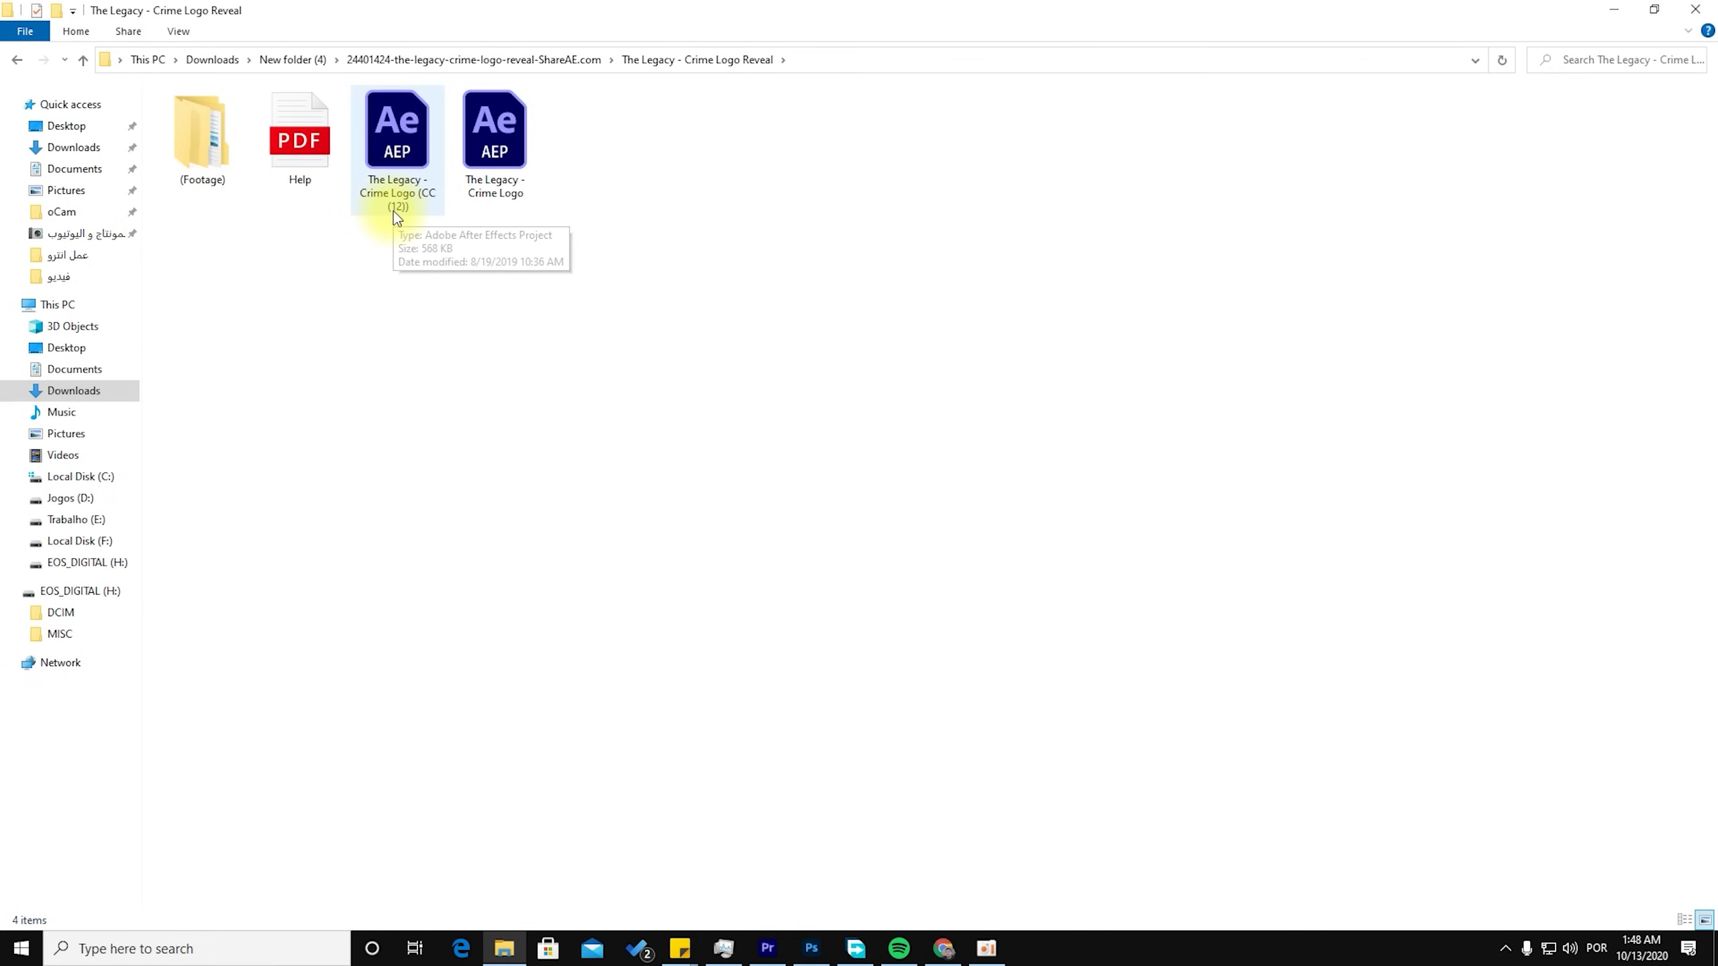
Step: Open The Legacy - Crime Logo project in After Effects, accepting the version conversion and the missing-font substitution
{"action": "left_click", "coordinate": [501, 181]}
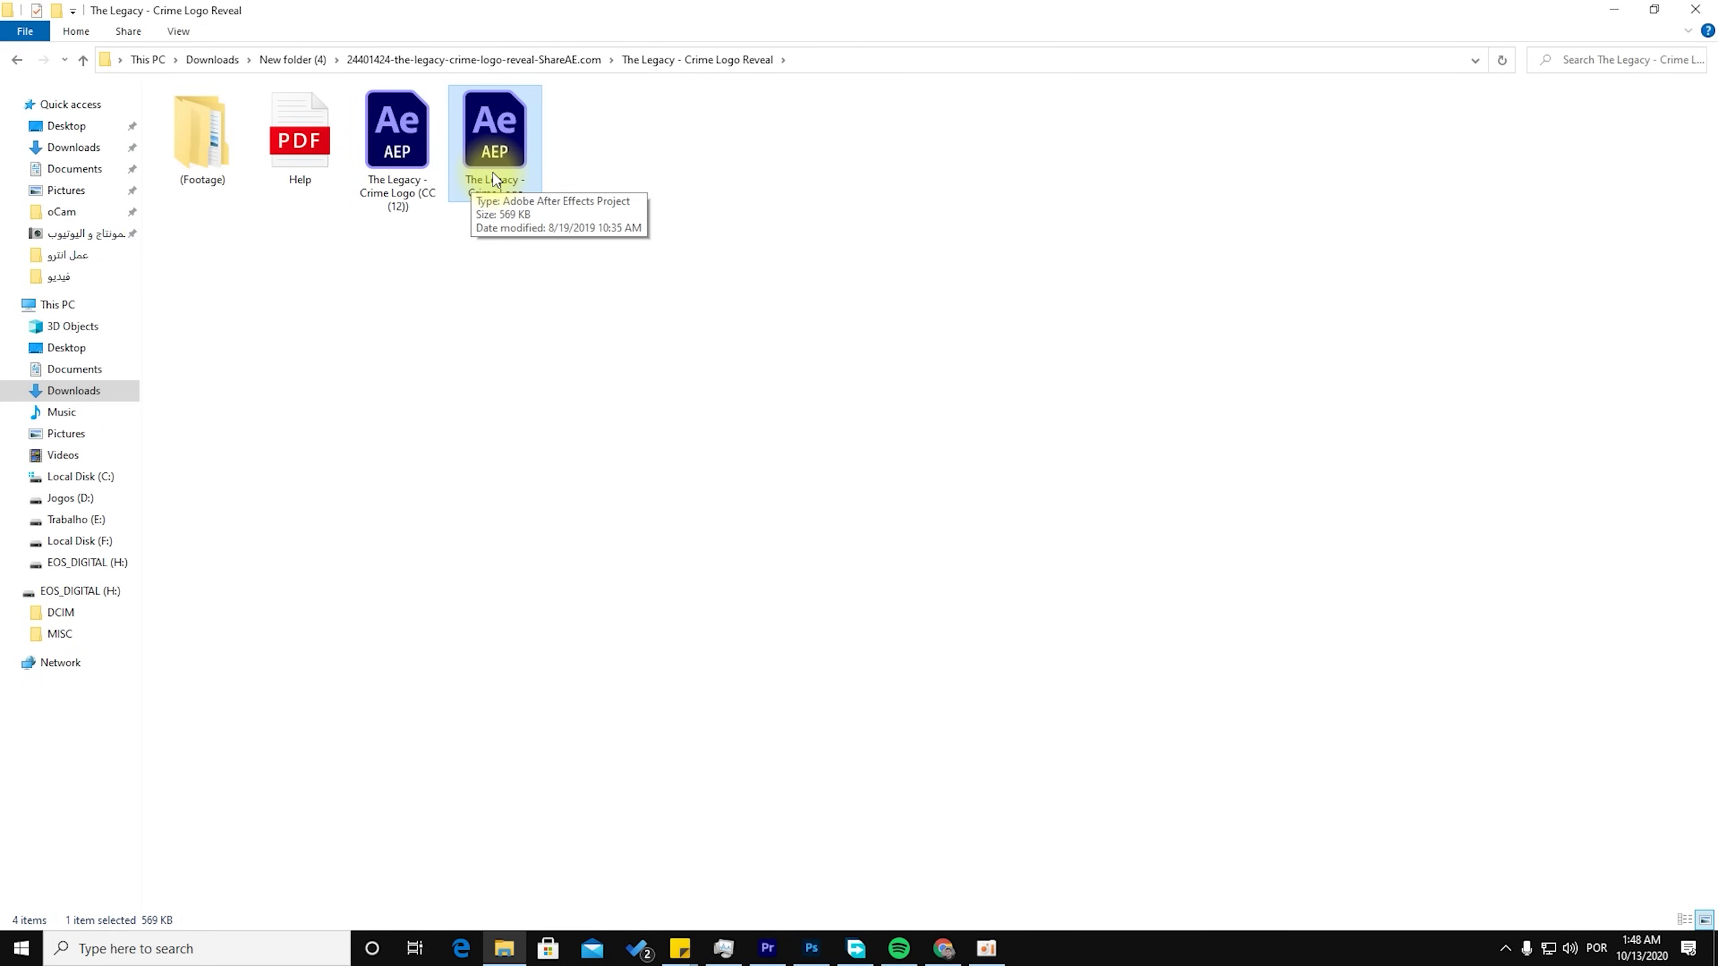
{"action": "double_click", "coordinate": [484, 153]}
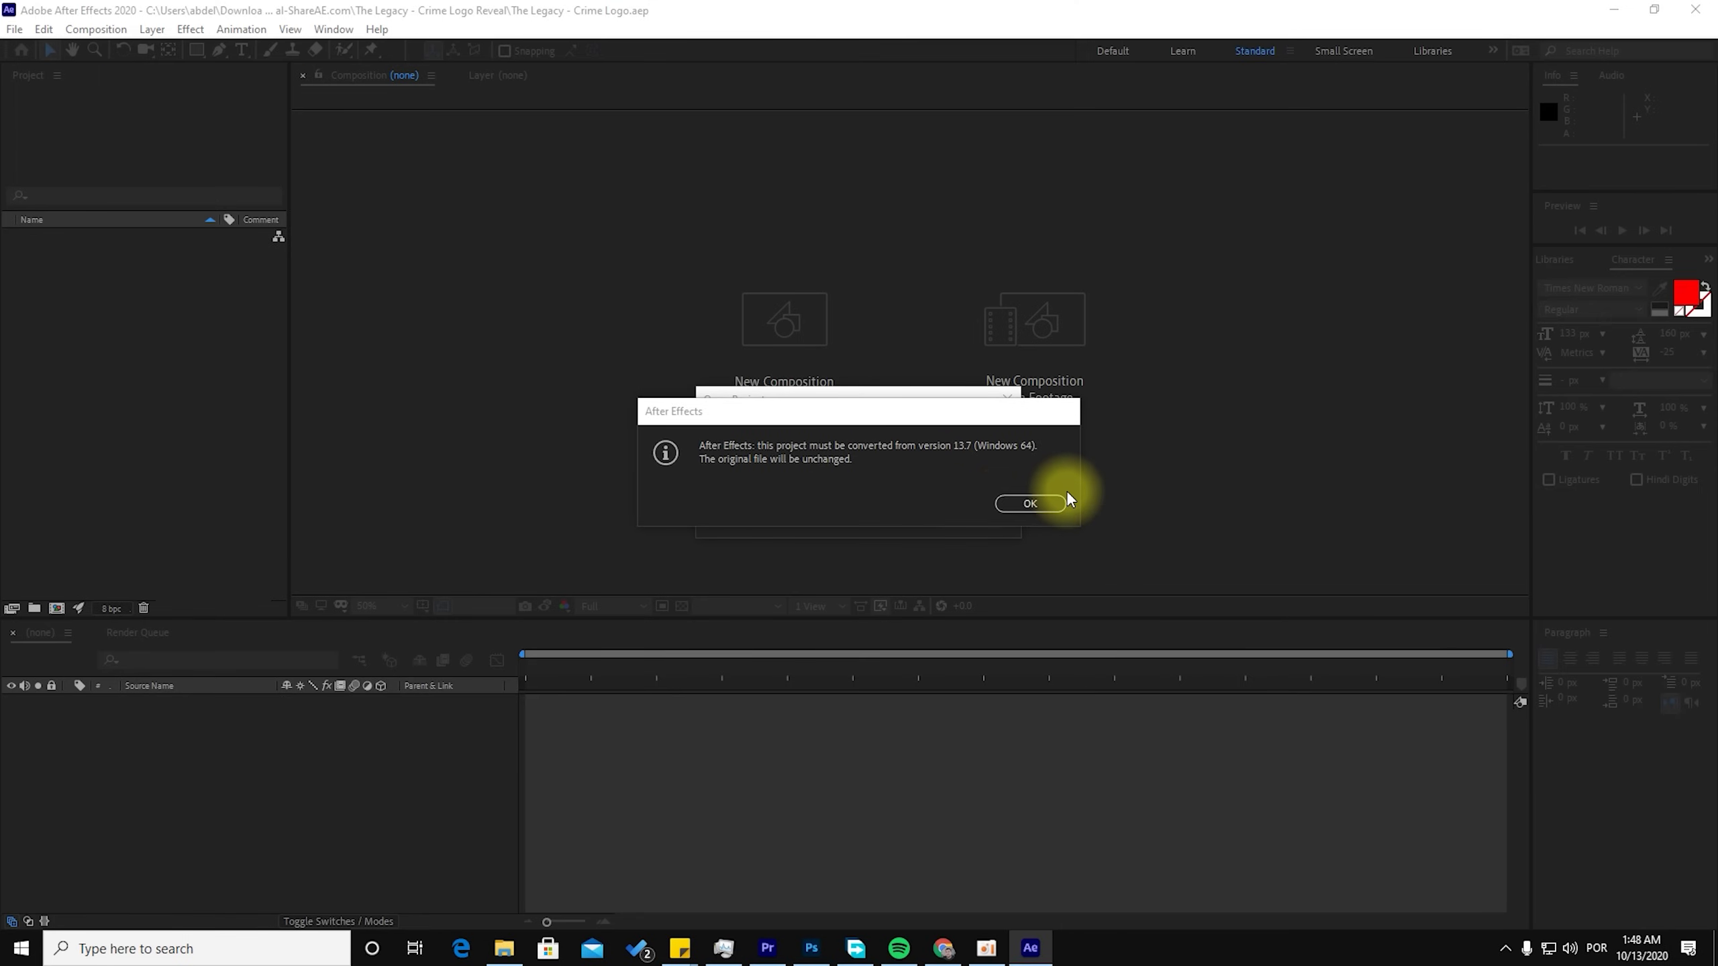
{"action": "left_click", "coordinate": [1042, 502]}
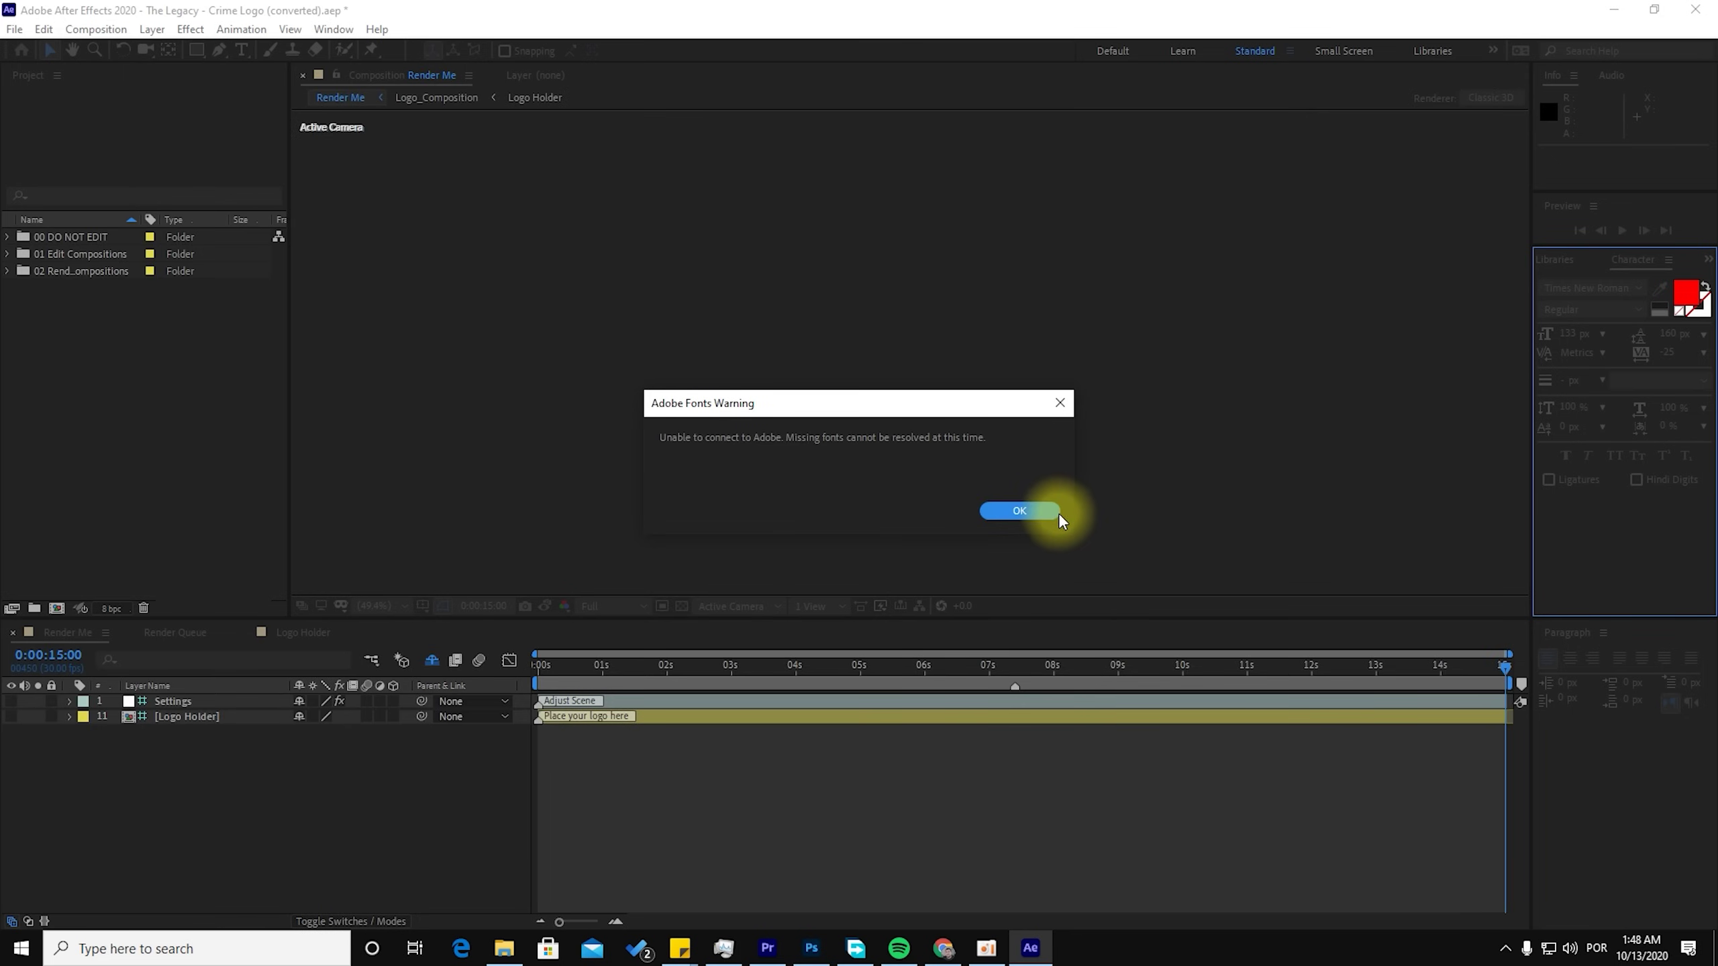
{"action": "left_click", "coordinate": [1041, 515]}
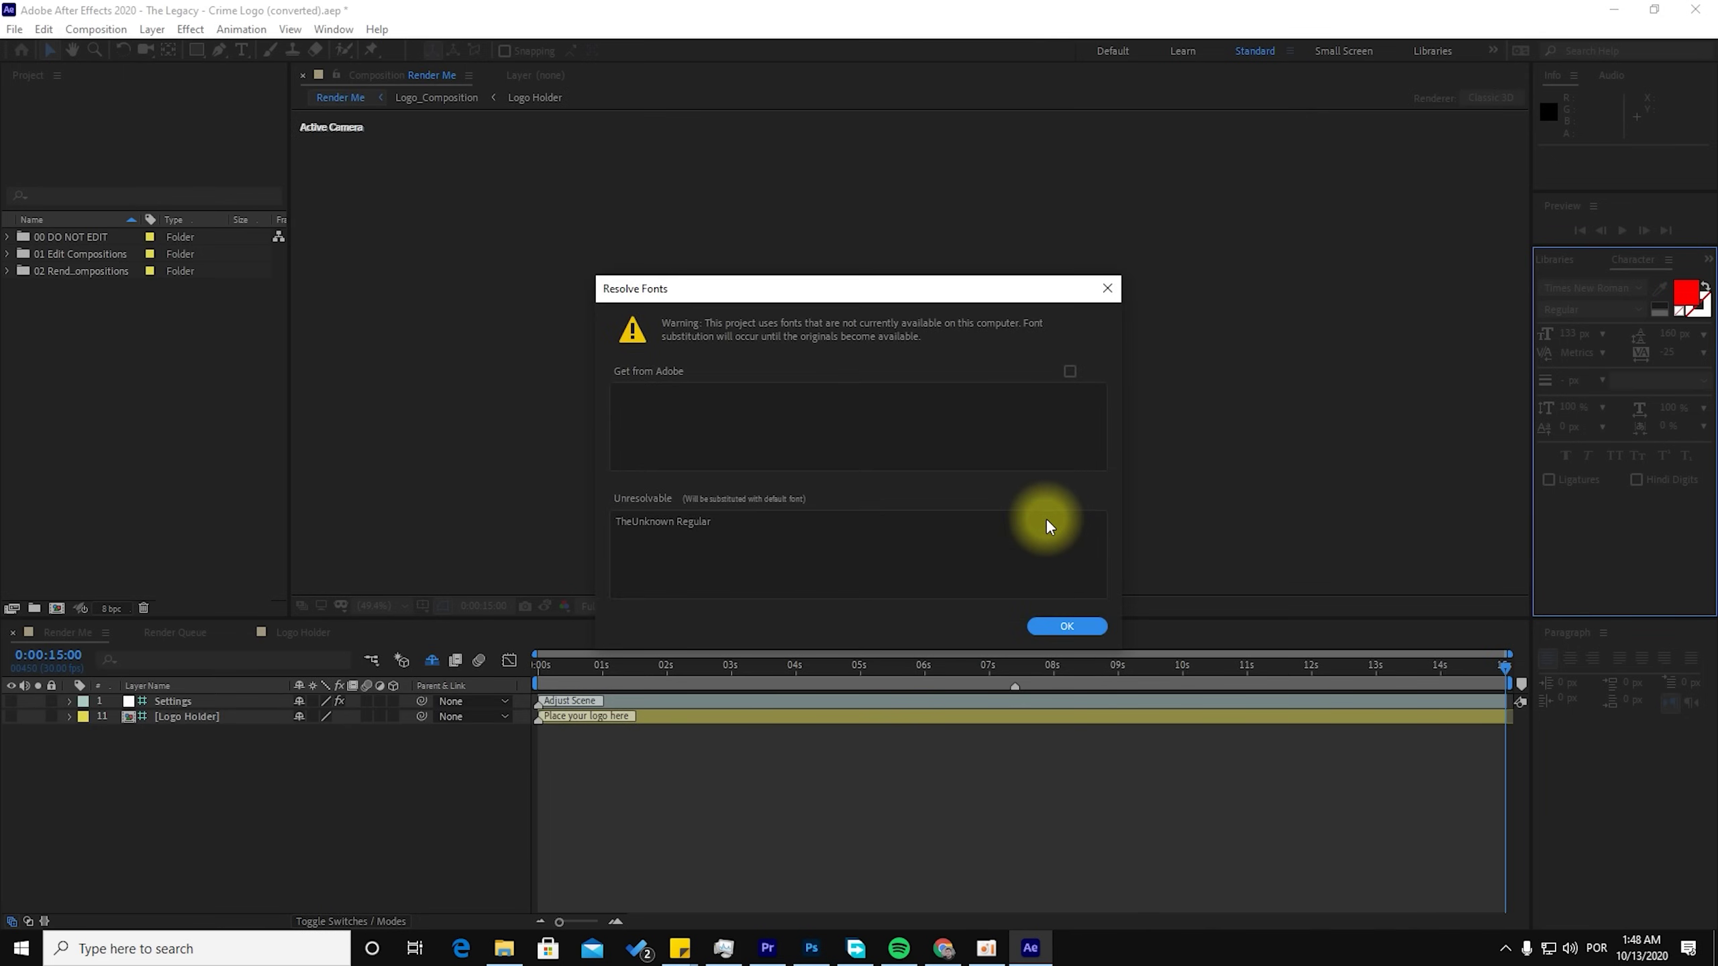
{"action": "left_click", "coordinate": [1082, 619]}
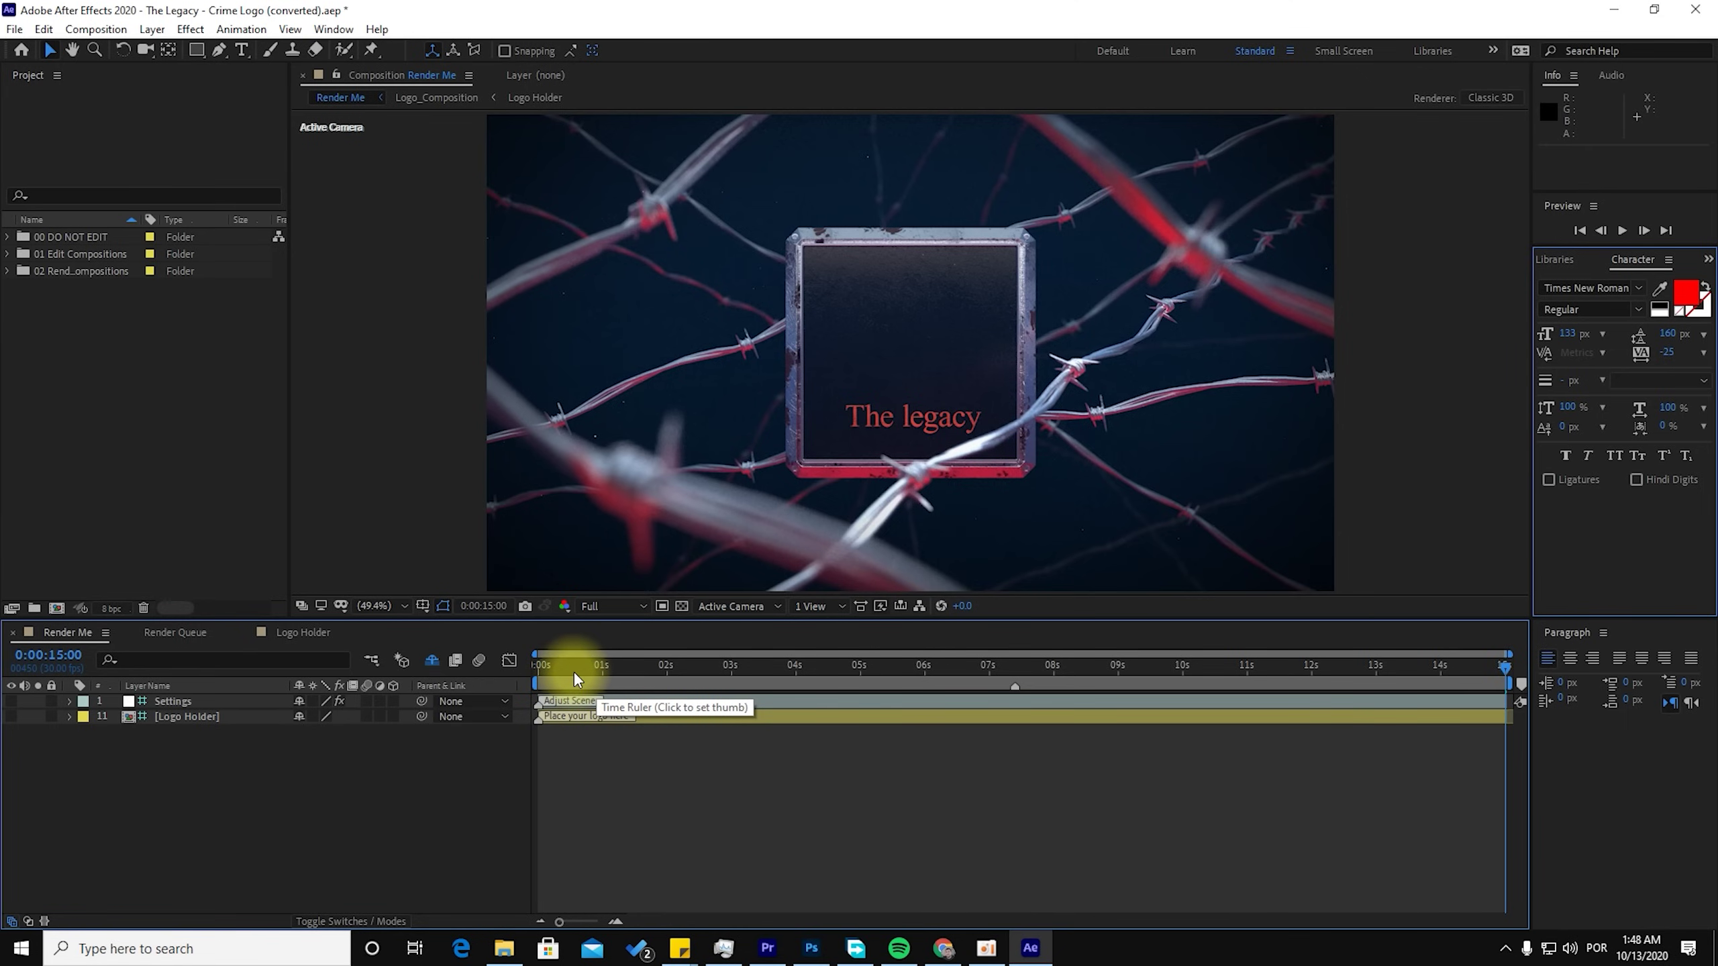
Step: Preview the Render Me composition at about 0:00:01:21 and examine the contents of the 00 DO NOT EDIT project folder
{"action": "left_click_drag", "start_coordinate": [575, 678], "coordinate": [648, 680]}
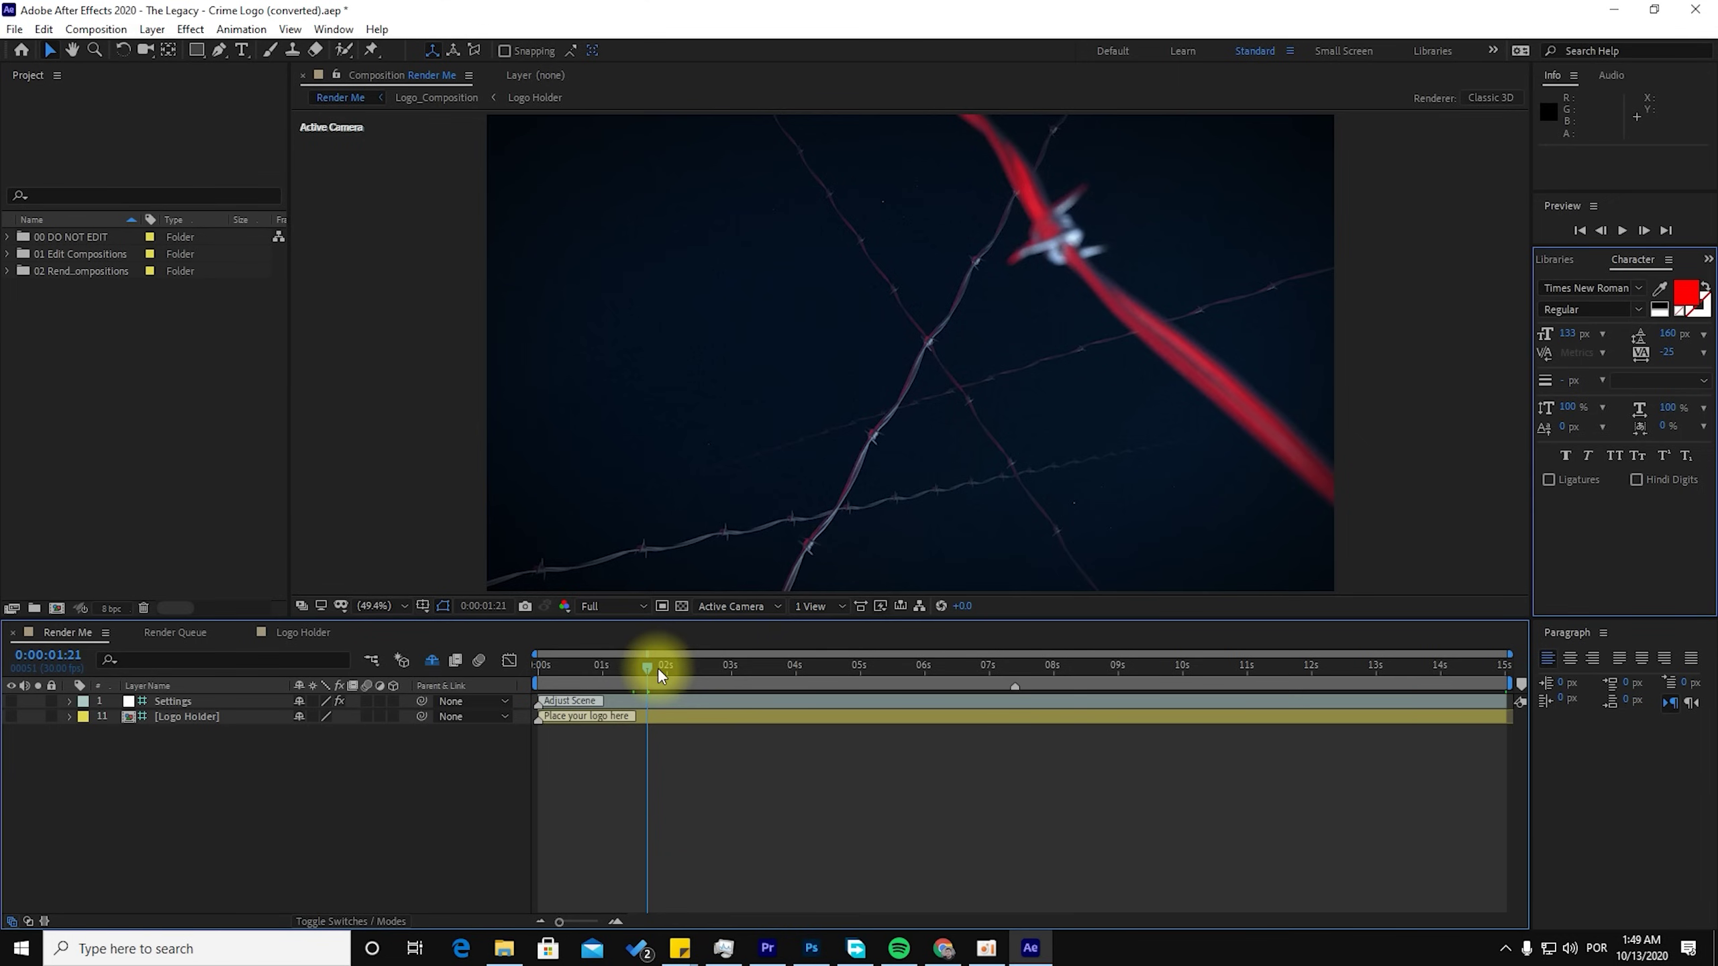
{"action": "left_click", "coordinate": [143, 318]}
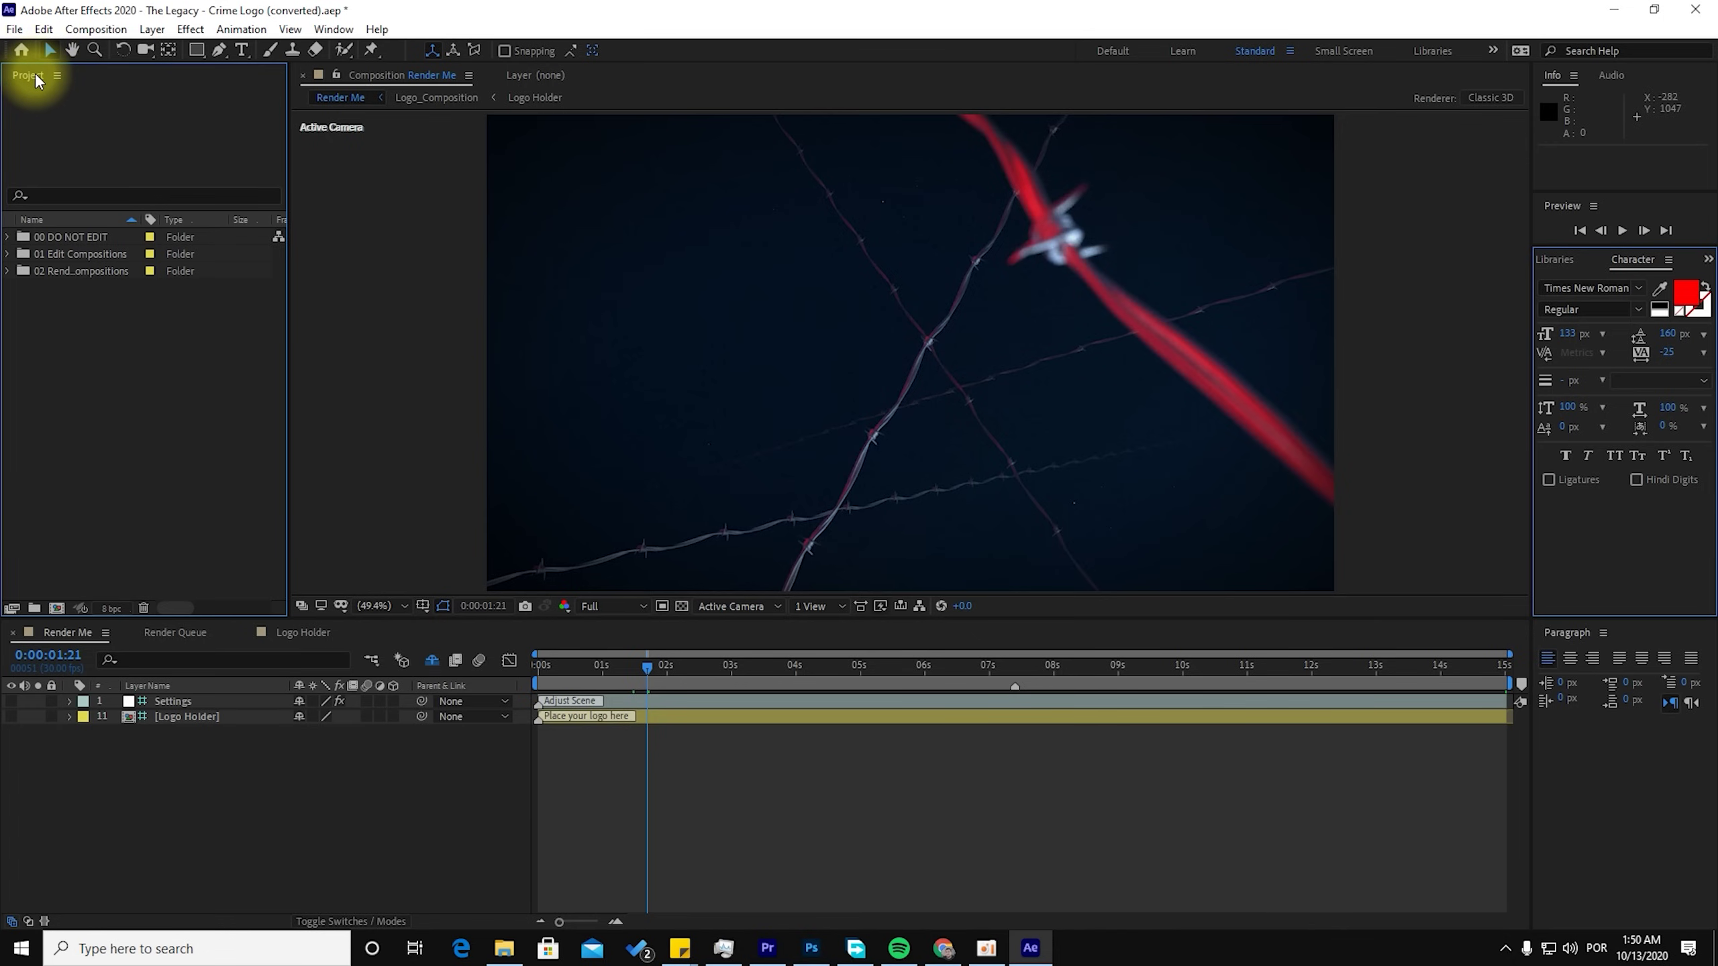
{"action": "left_click", "coordinate": [8, 238]}
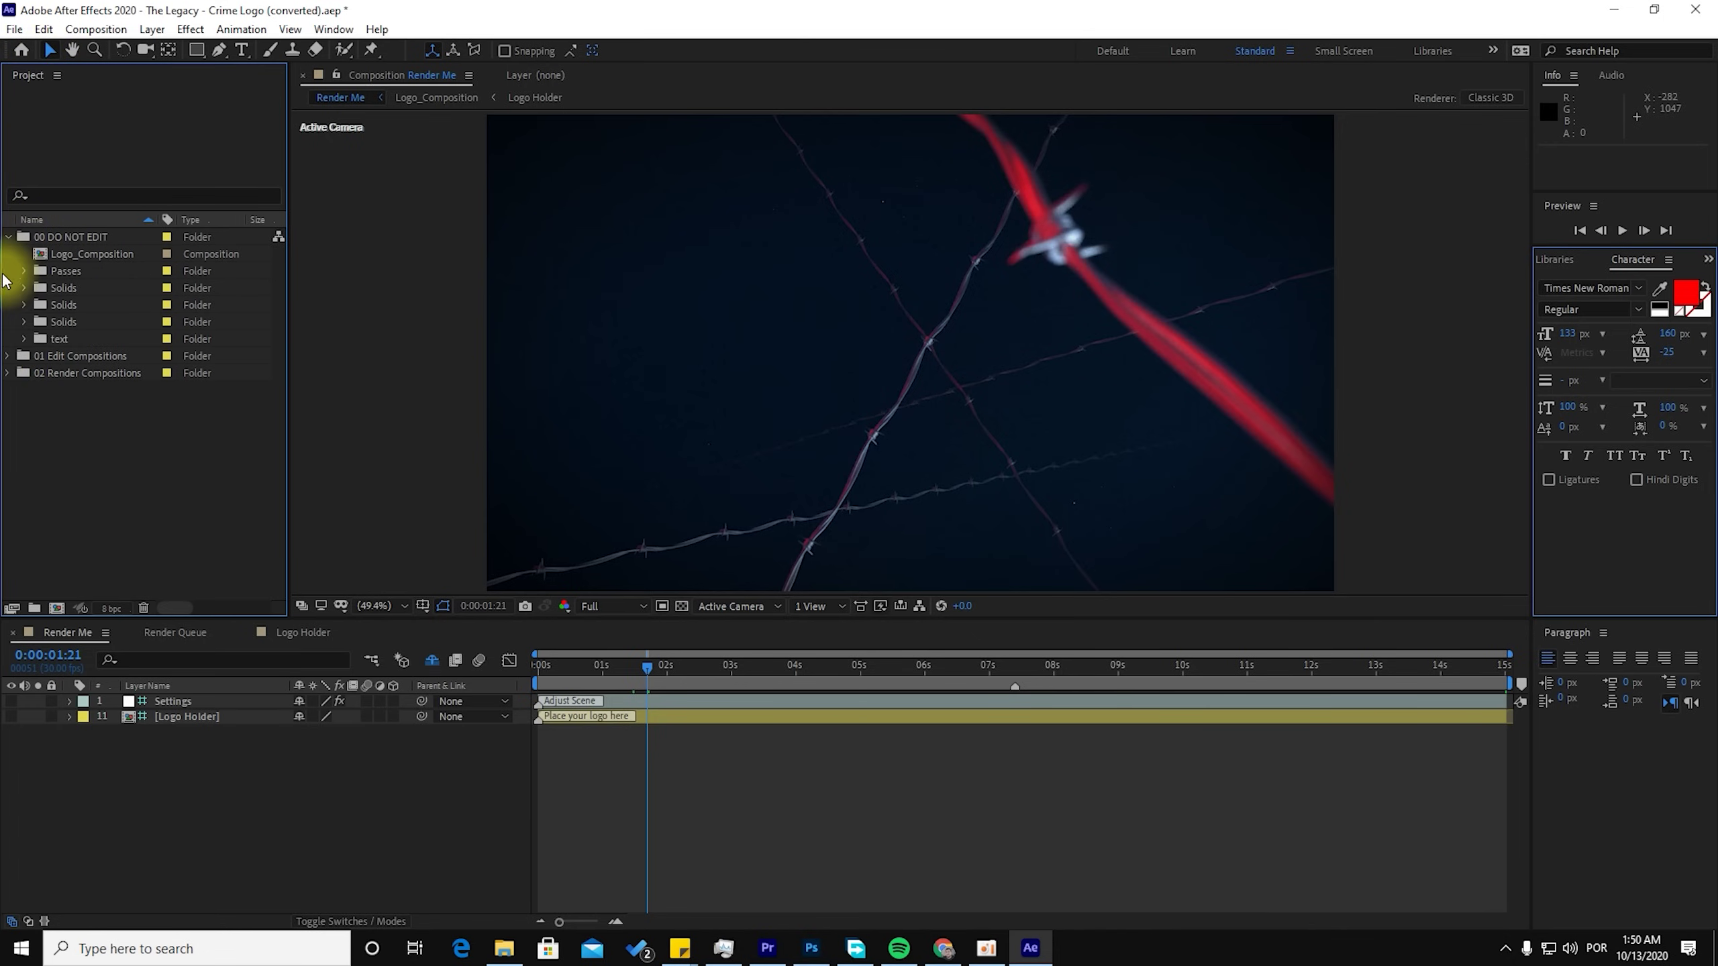
{"action": "left_click", "coordinate": [38, 257]}
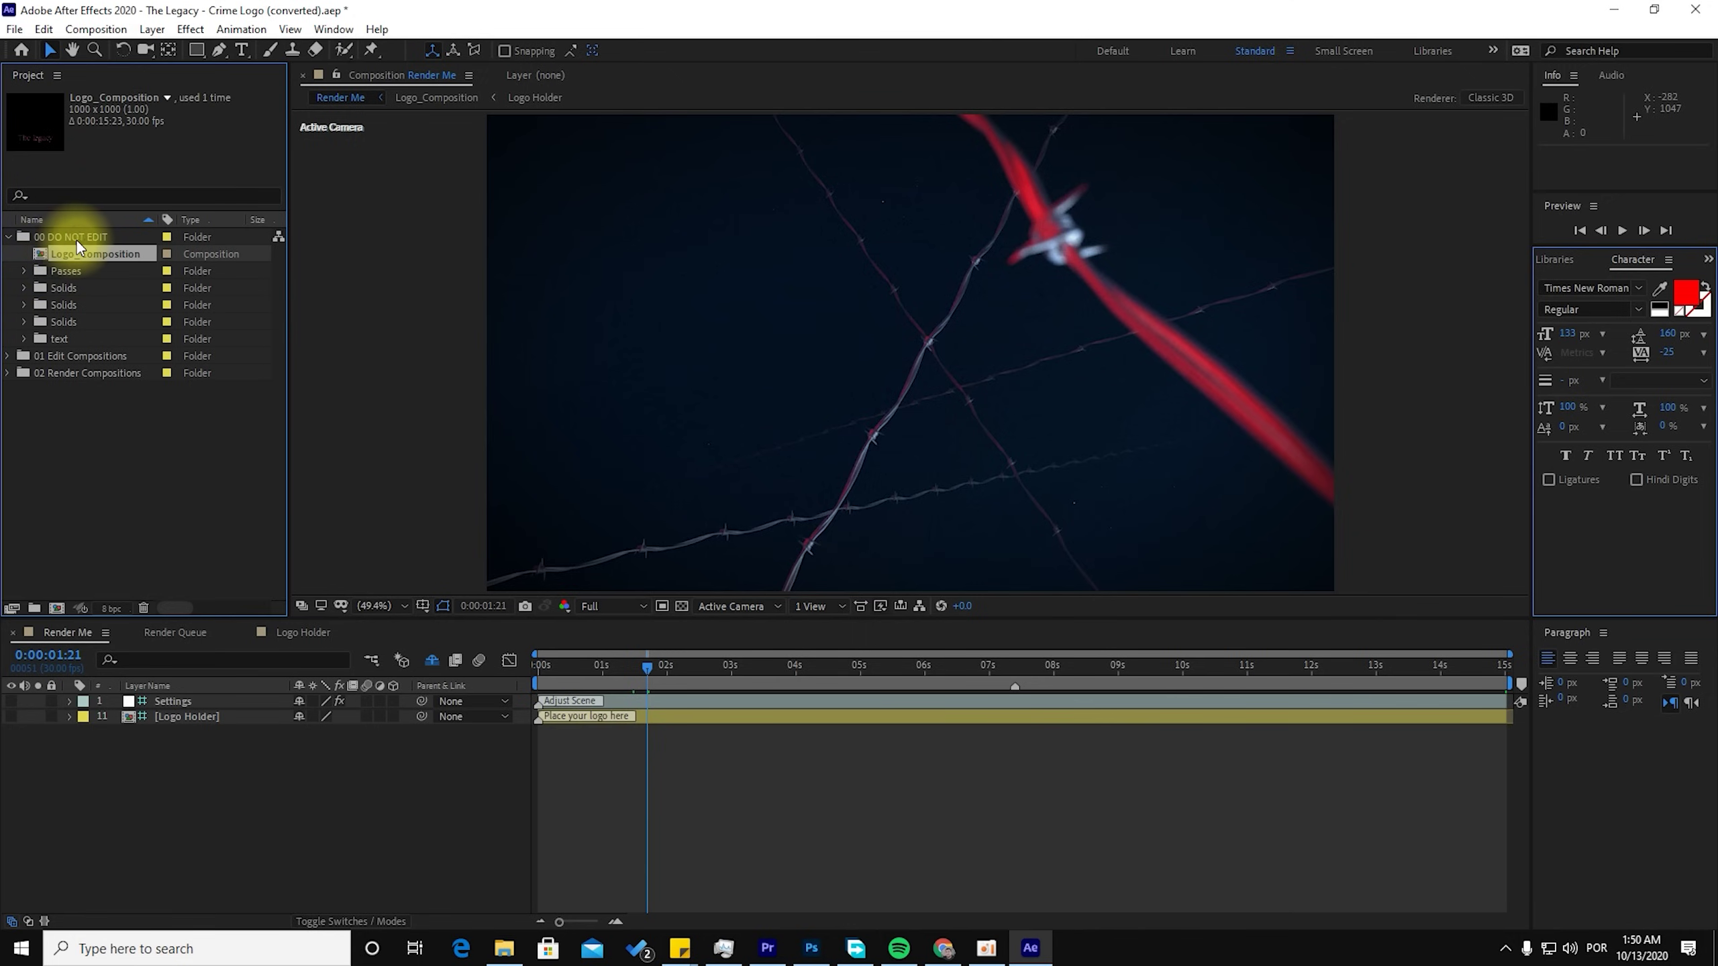
{"action": "left_click", "coordinate": [8, 237]}
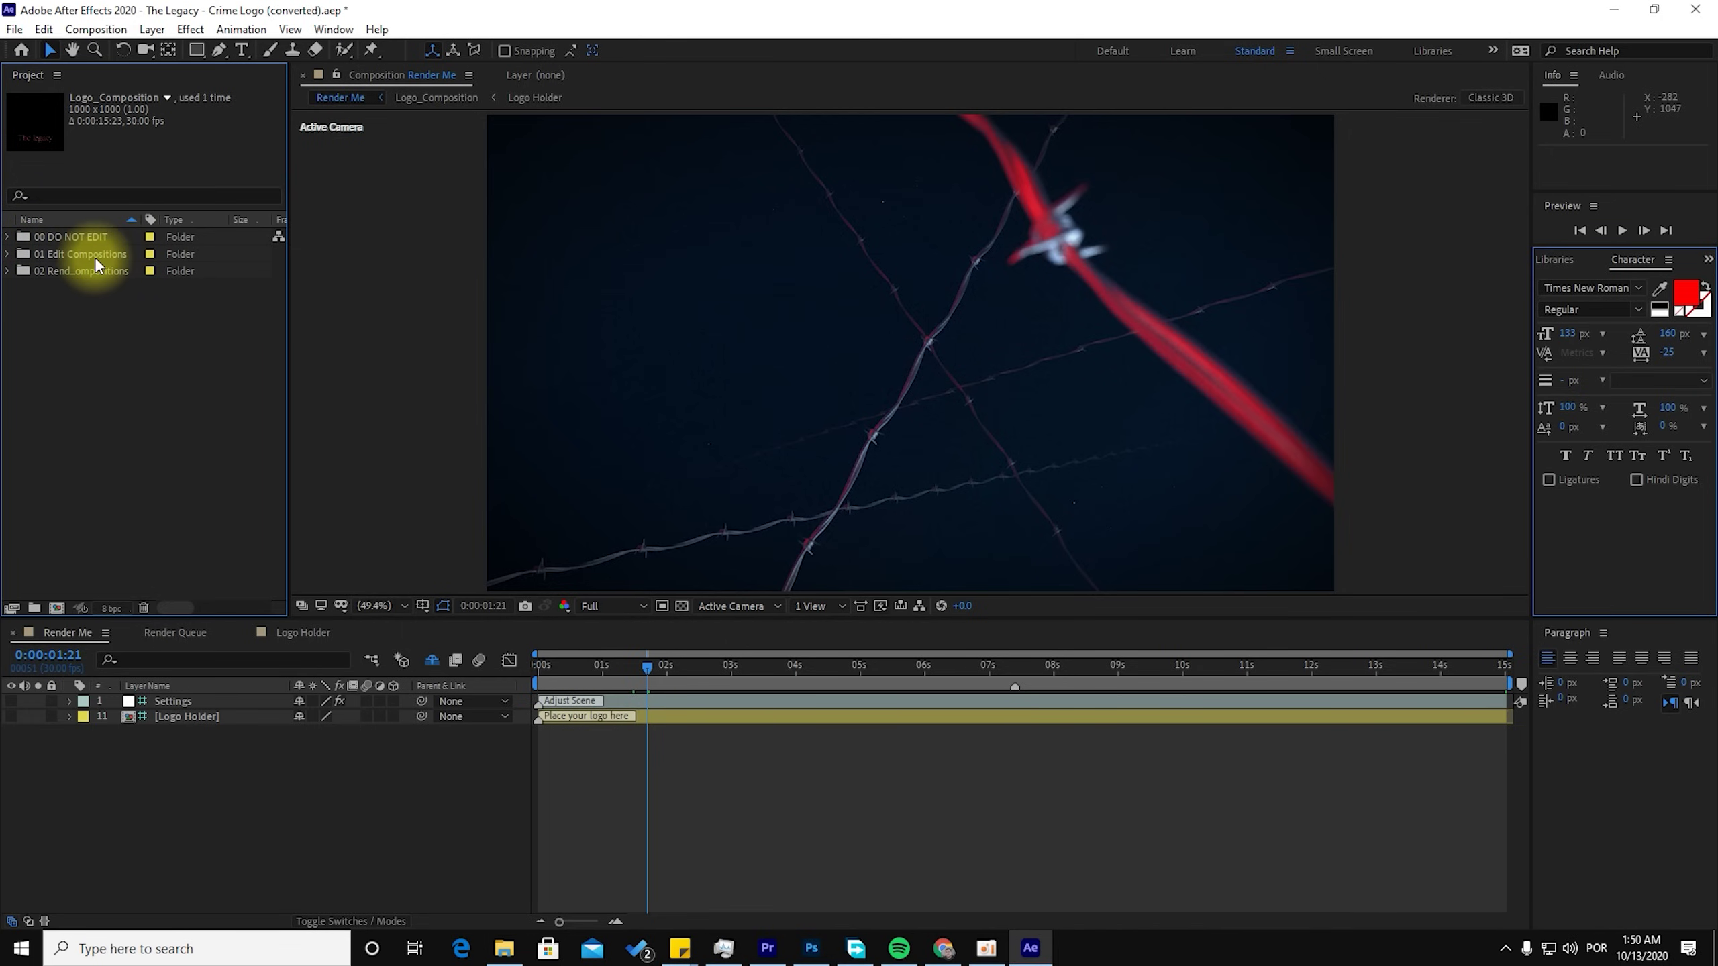
Step: Open the Logo Holder composition from the 01 Edit Compositions folder
{"action": "left_click", "coordinate": [7, 255]}
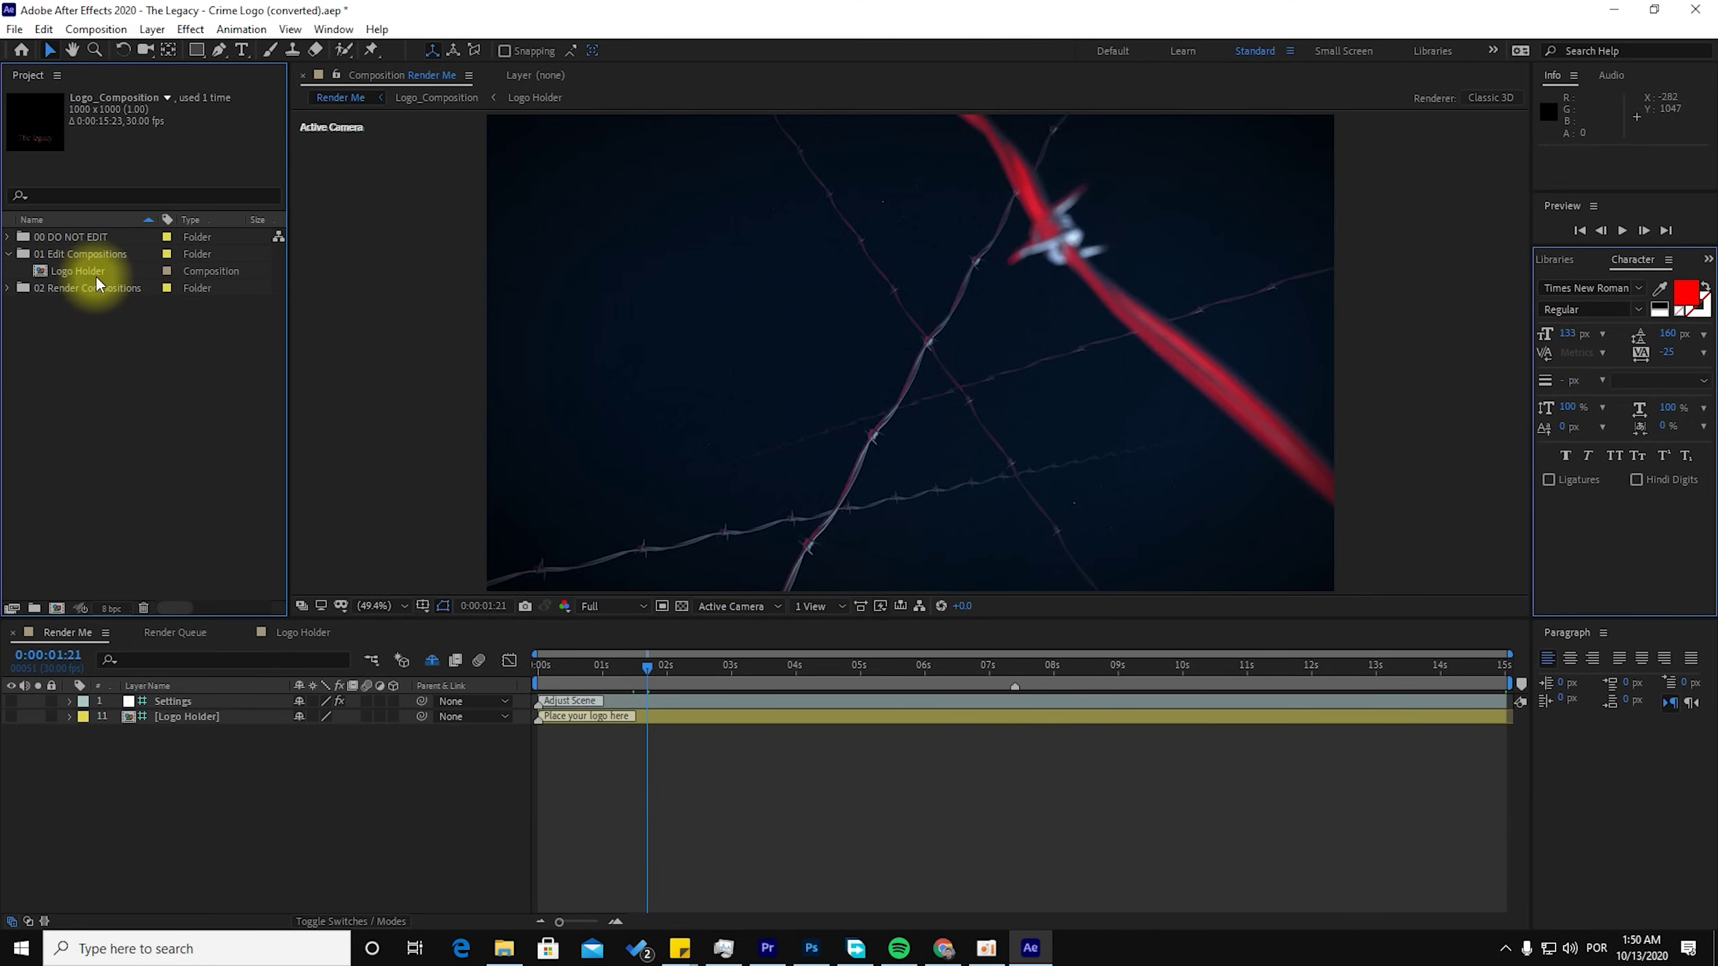
{"action": "left_click", "coordinate": [77, 273]}
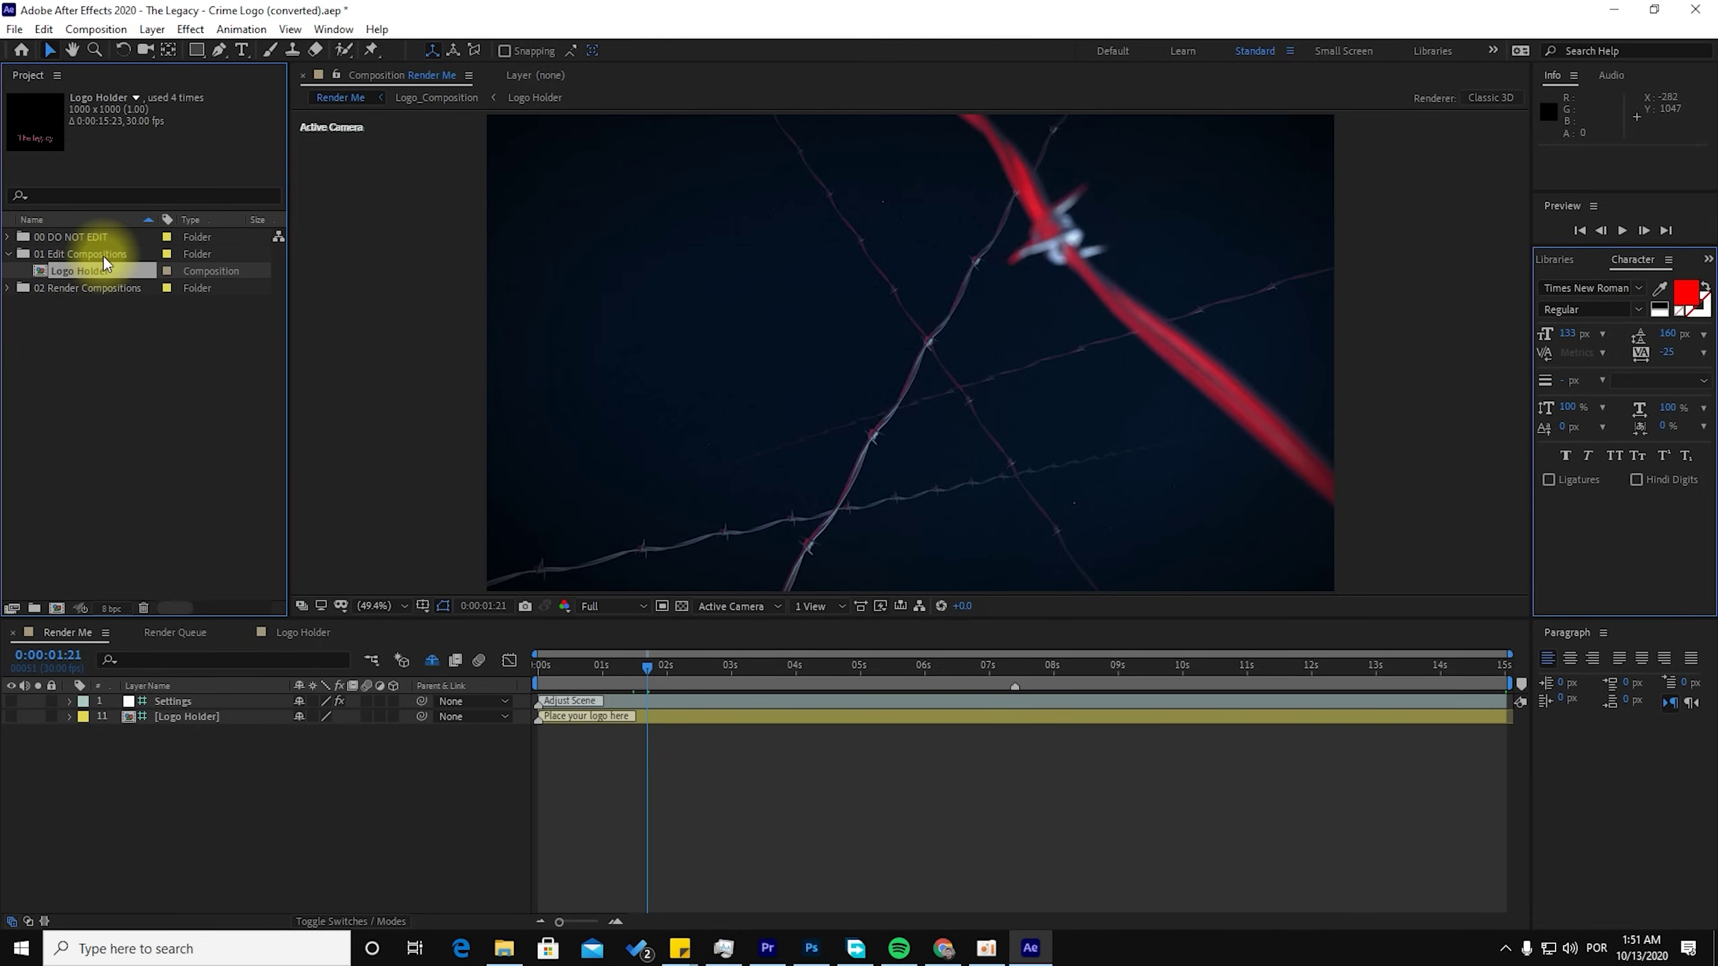
{"action": "double_click", "coordinate": [61, 271]}
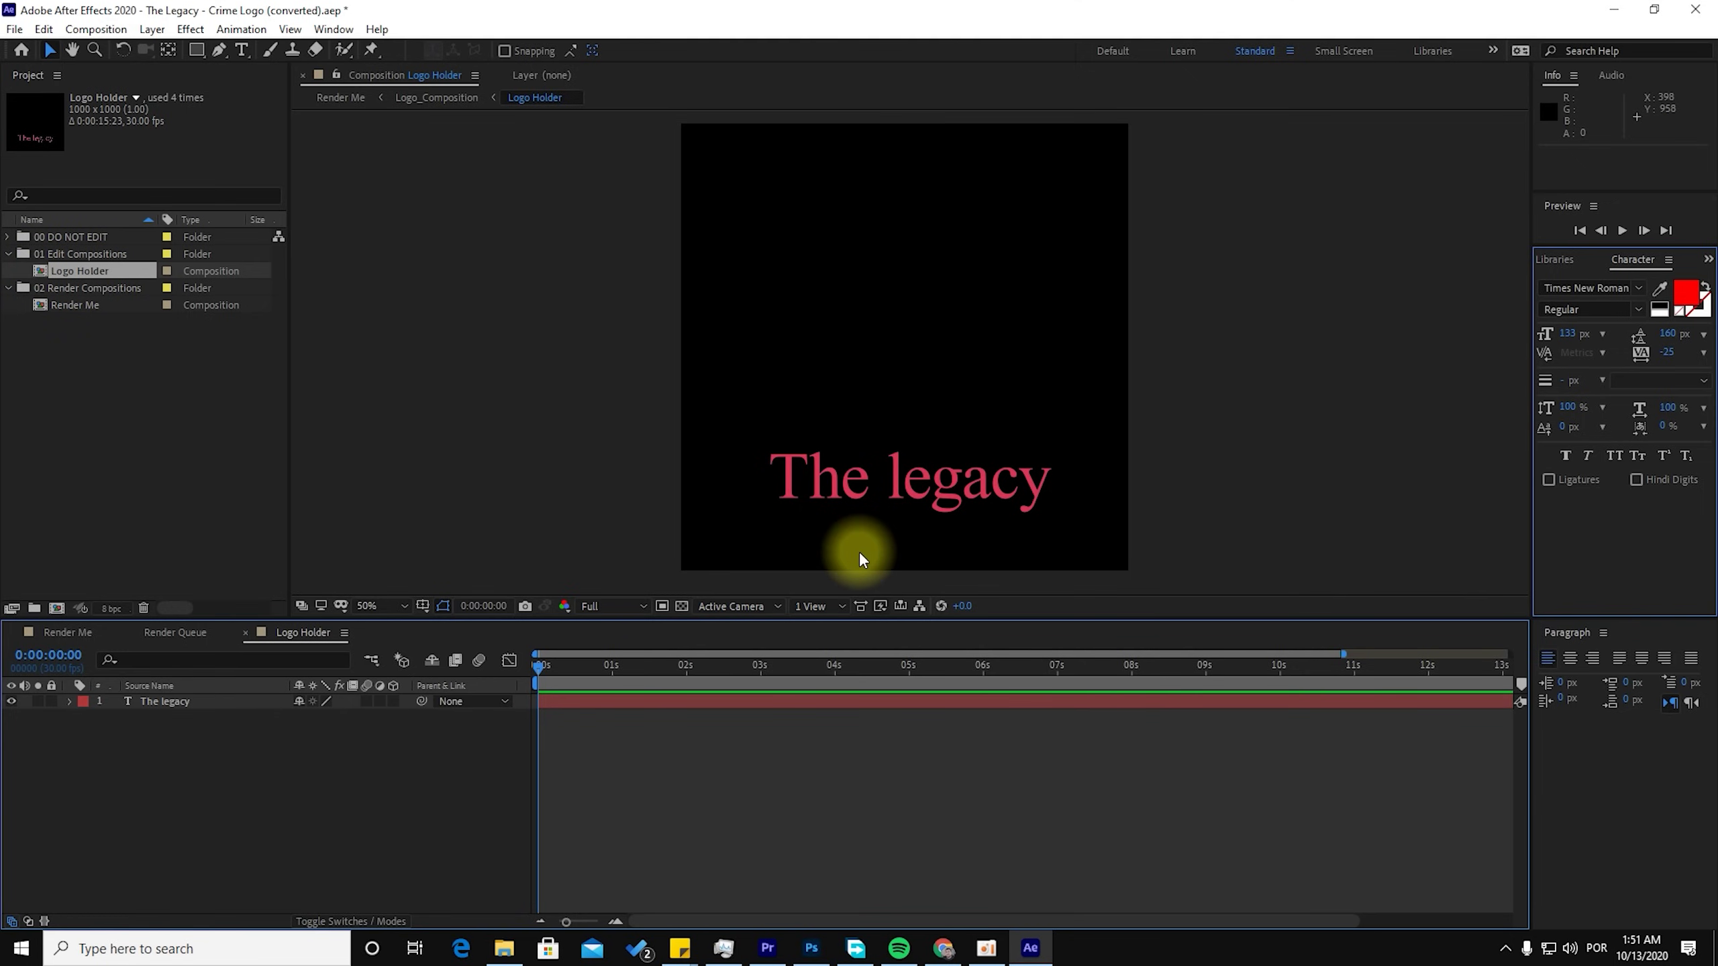
Step: Examine the placeholder text layer "The legacy" by selecting it in the Logo Holder composition
{"action": "left_click", "coordinate": [877, 487]}
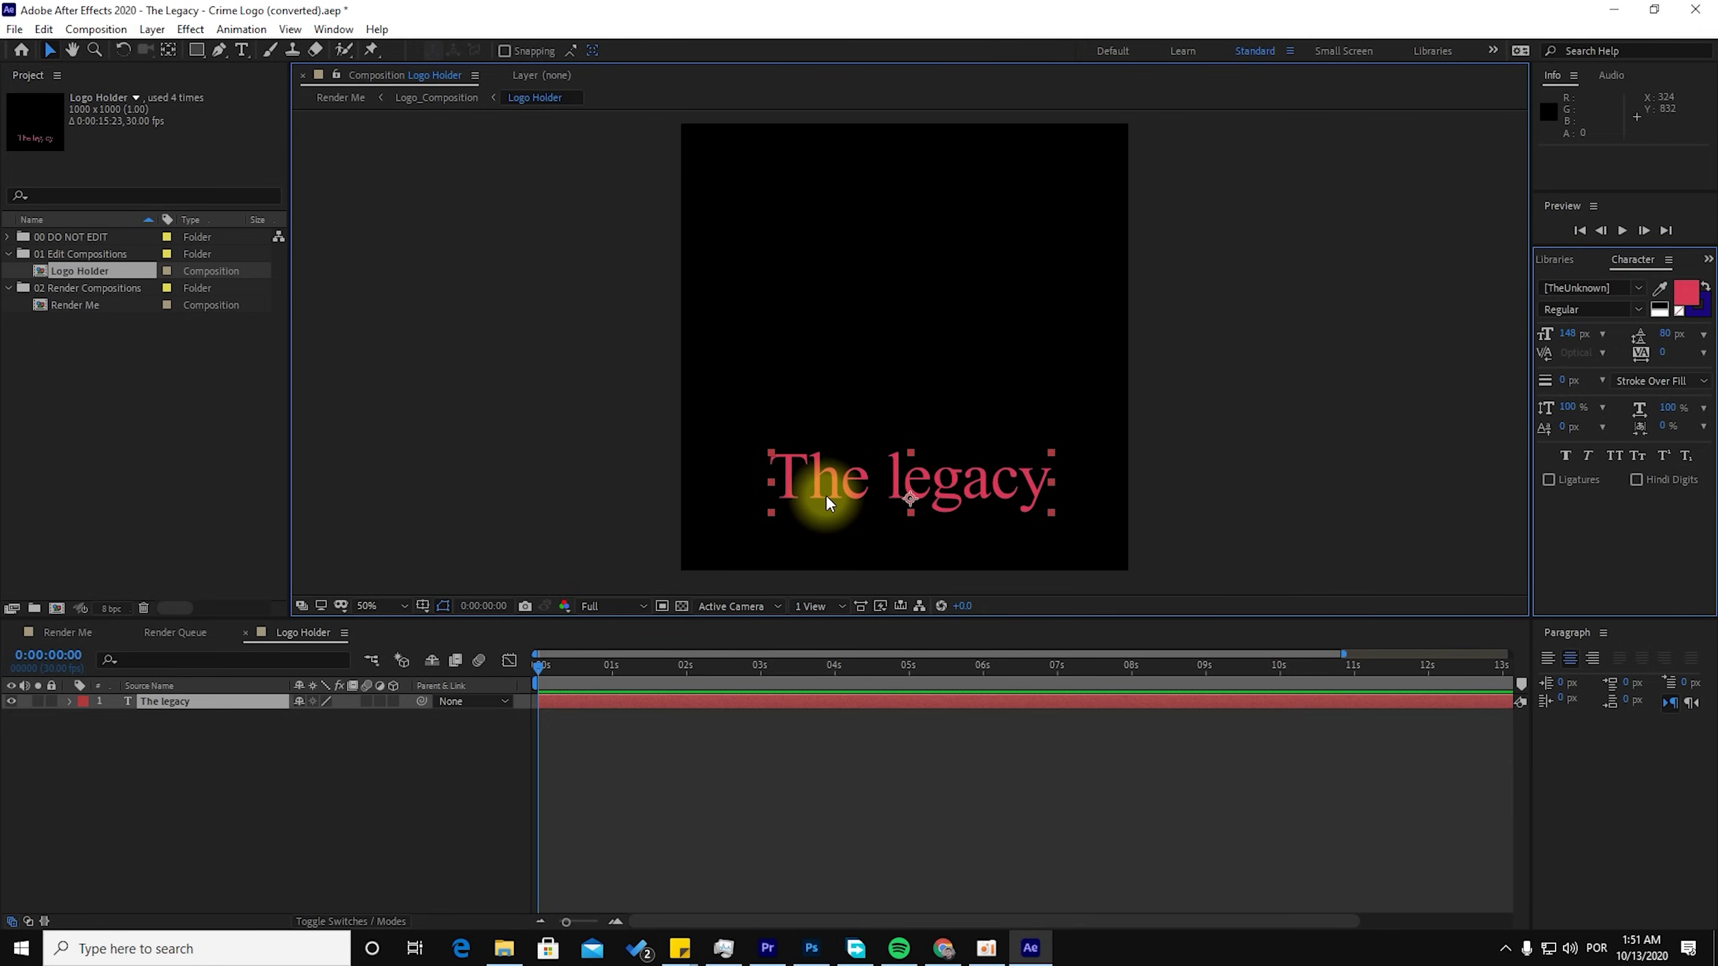
{"action": "left_click", "coordinate": [540, 737]}
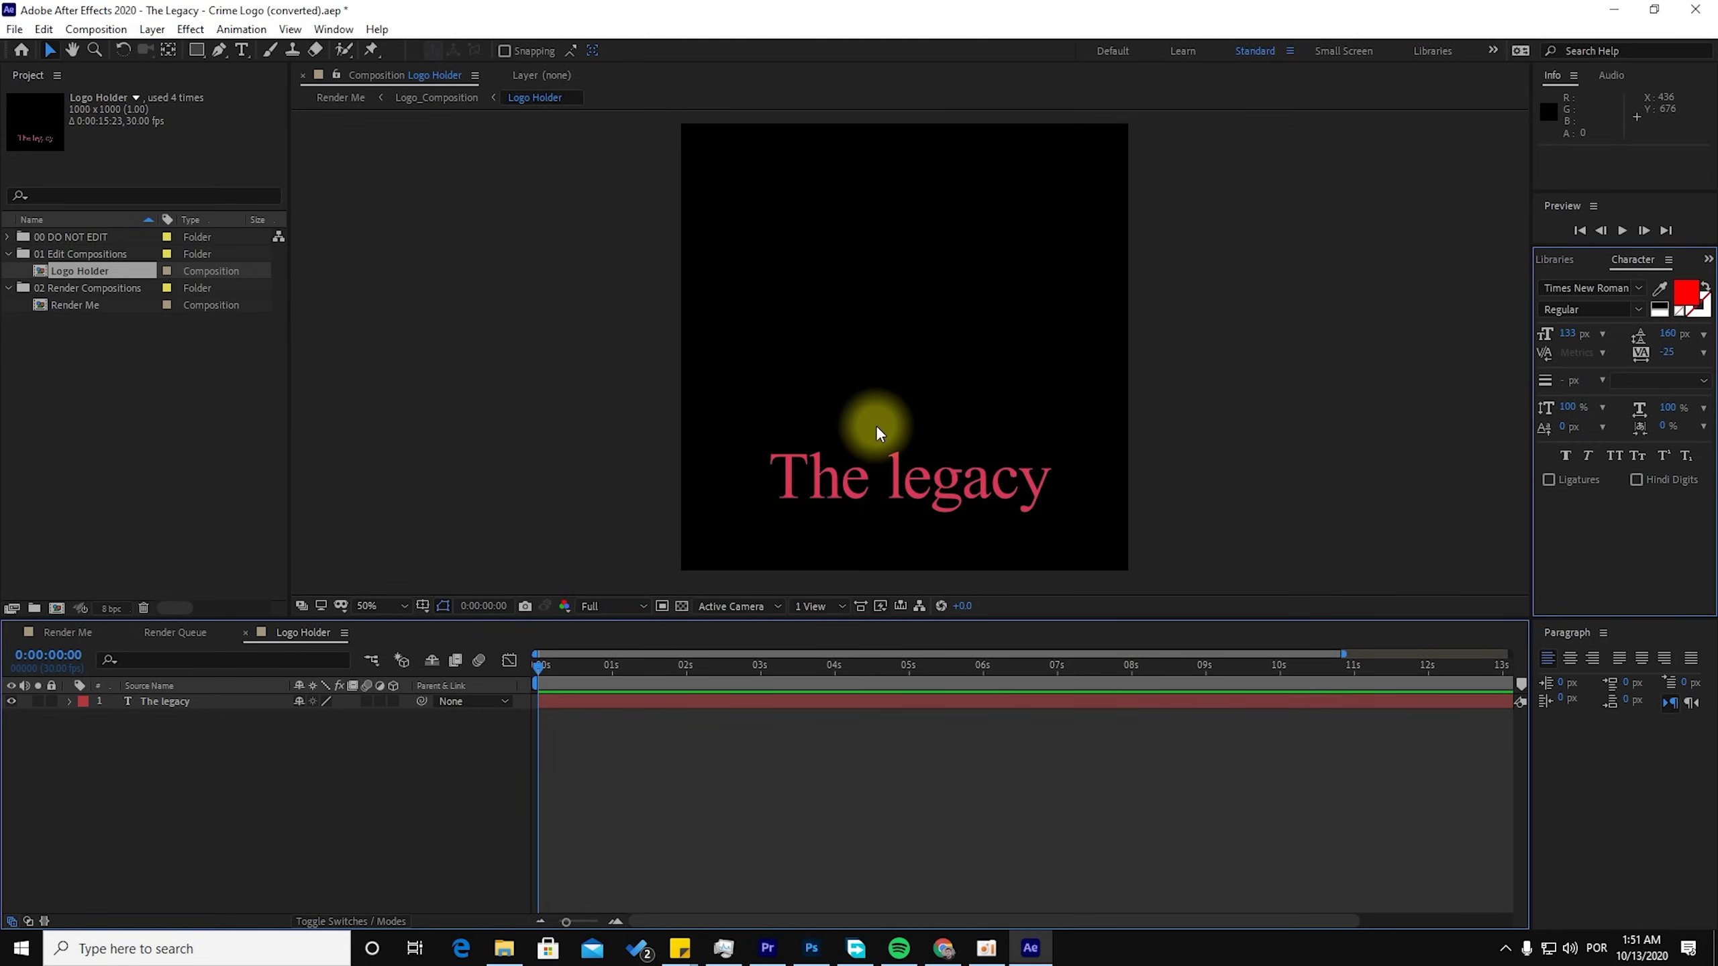
{"action": "left_click", "coordinate": [374, 704]}
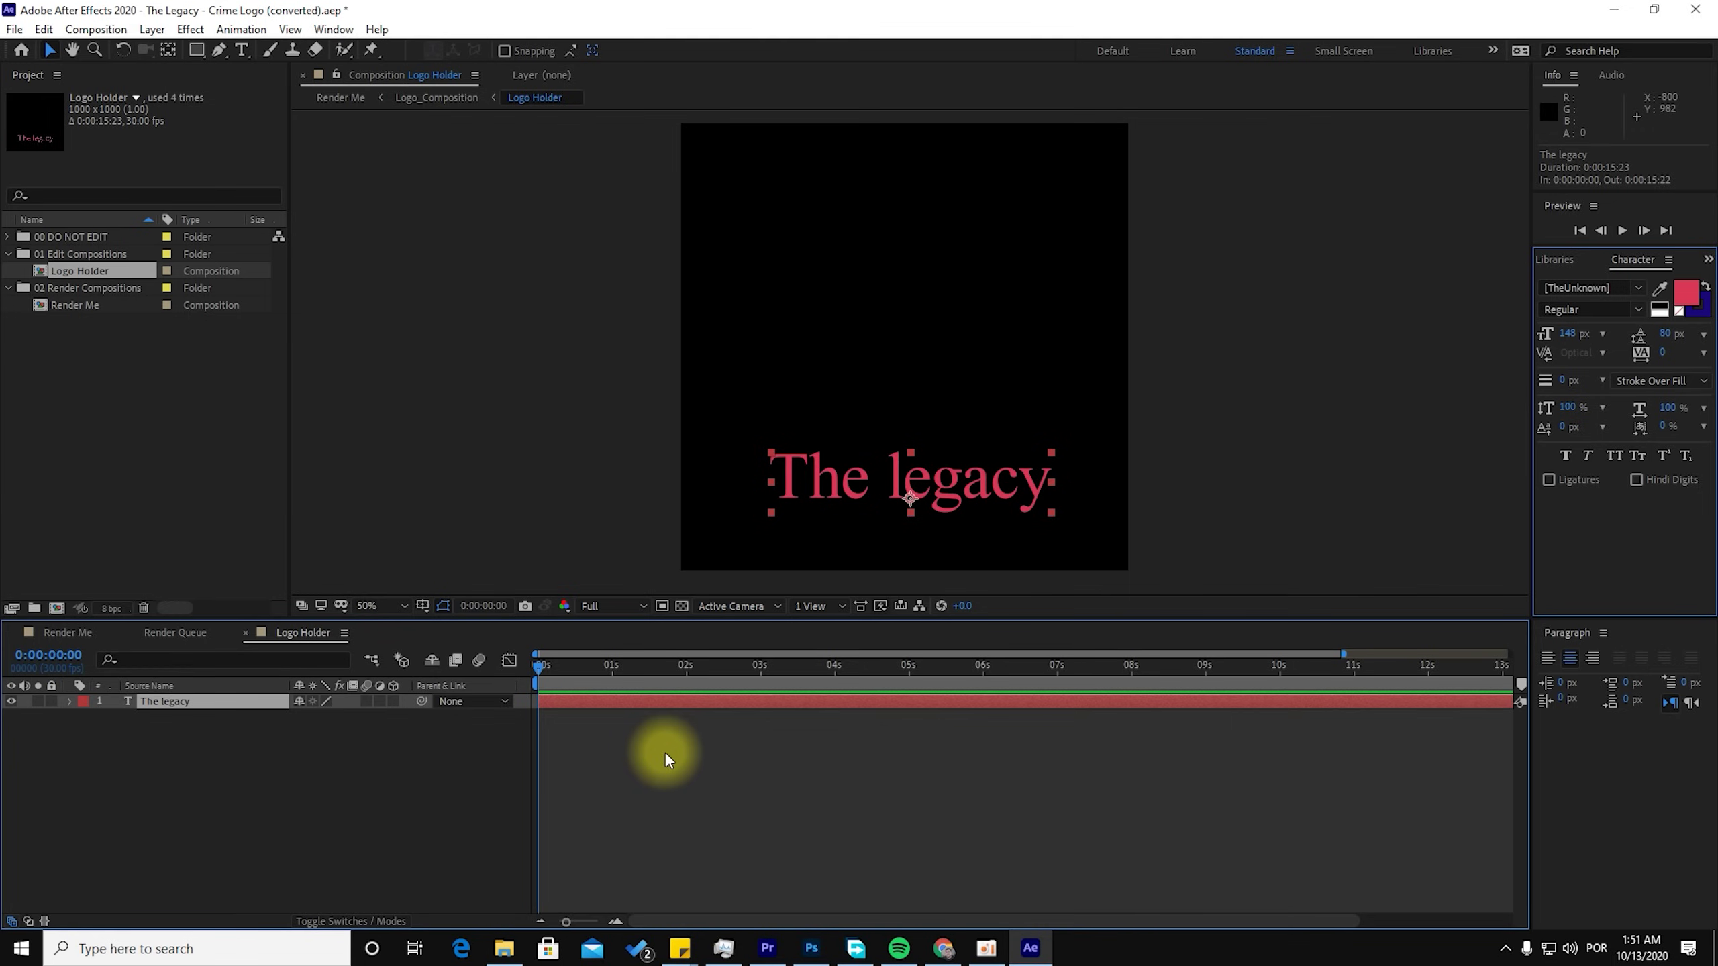
Step: Bring the logo file "لوجو كريزي نت PNG.png" from the desktop into the Logo Holder composition, above the text layer
{"action": "left_click", "coordinate": [1613, 9]}
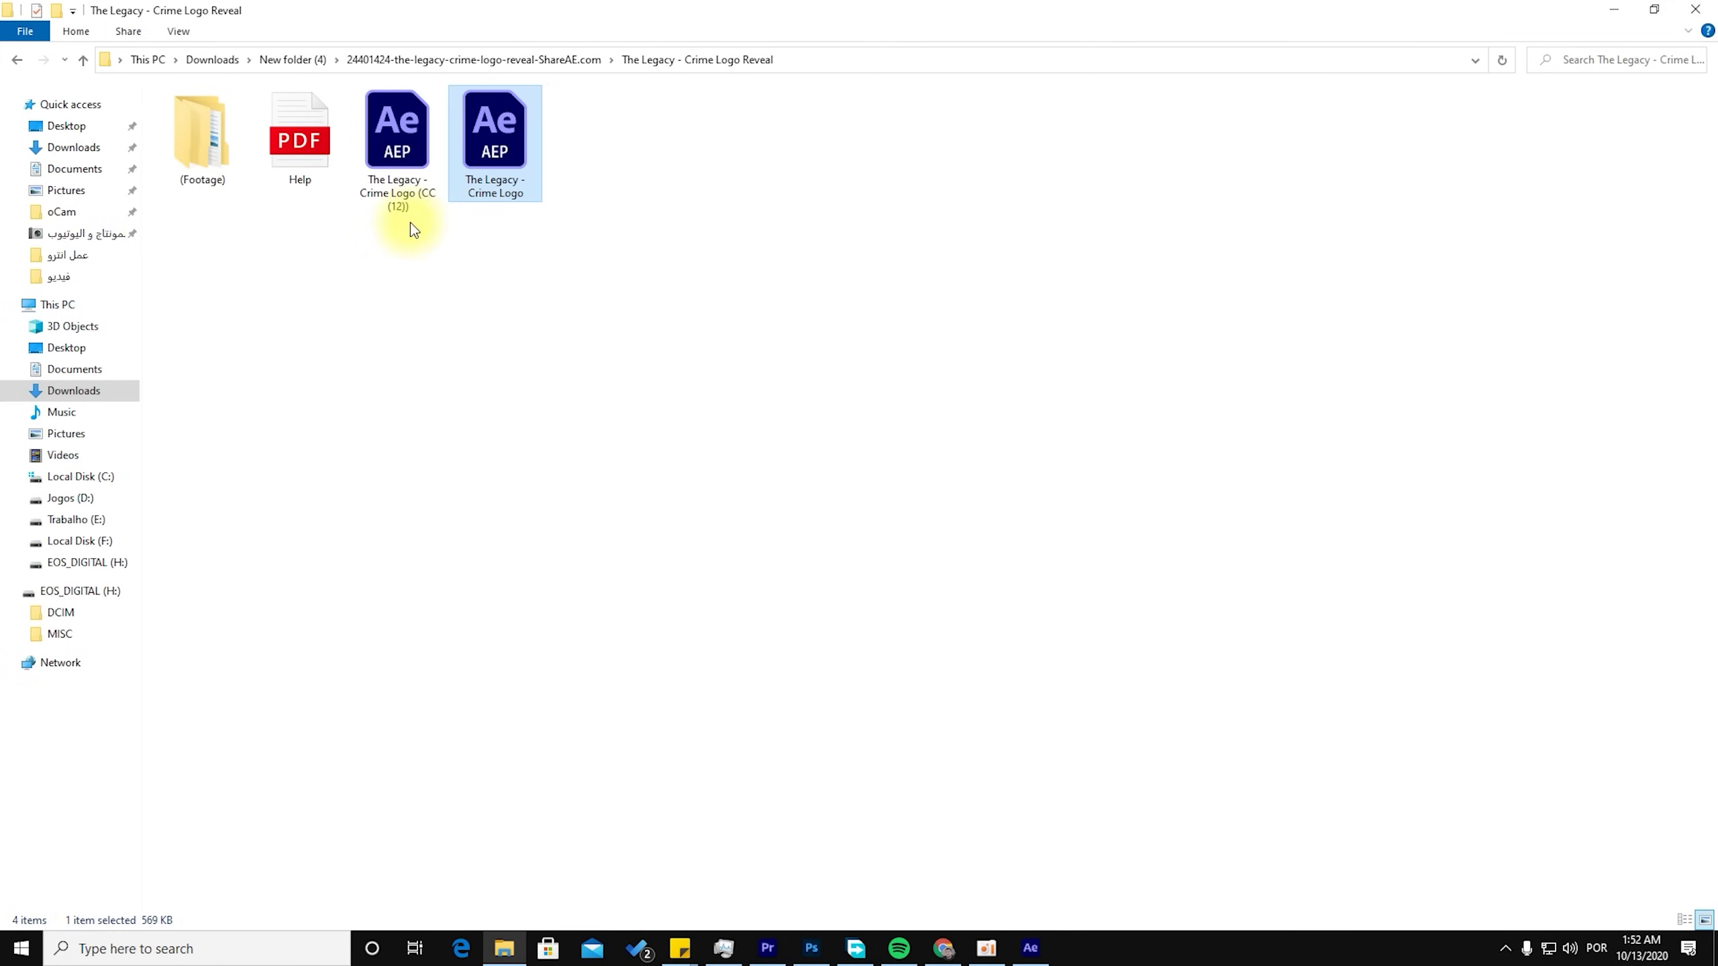
{"action": "left_click", "coordinate": [1613, 10]}
{"action": "left_click", "coordinate": [1617, 9]}
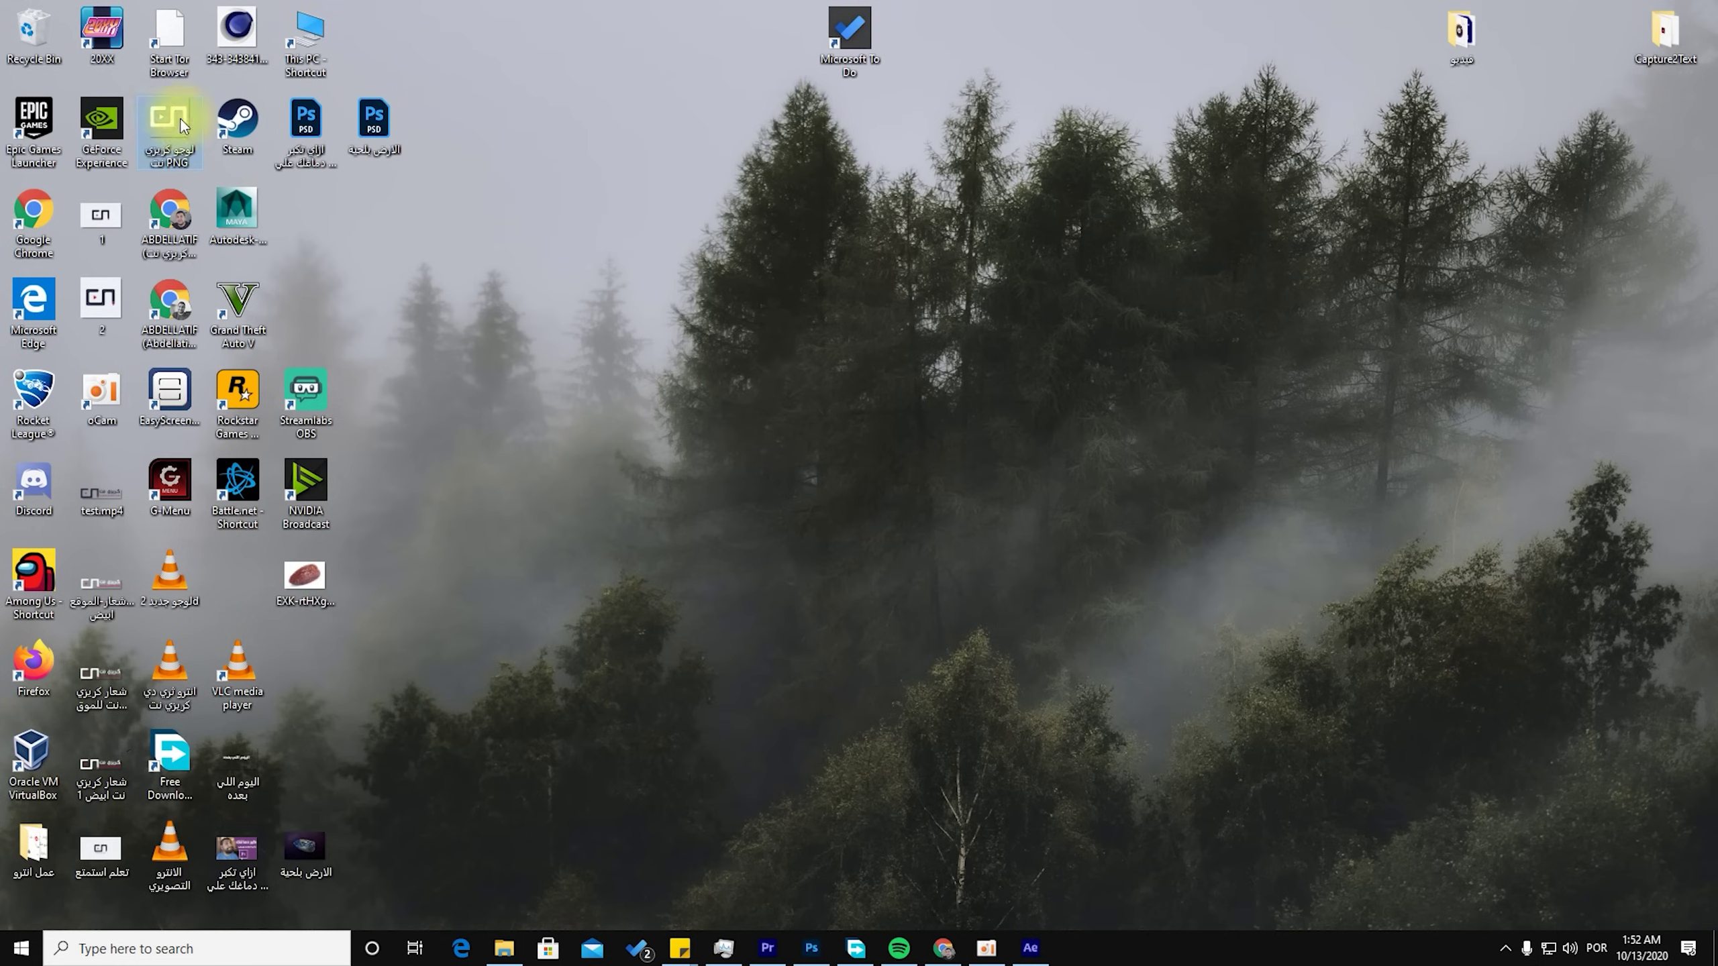
{"action": "mouse_move", "coordinate": [165, 112]}
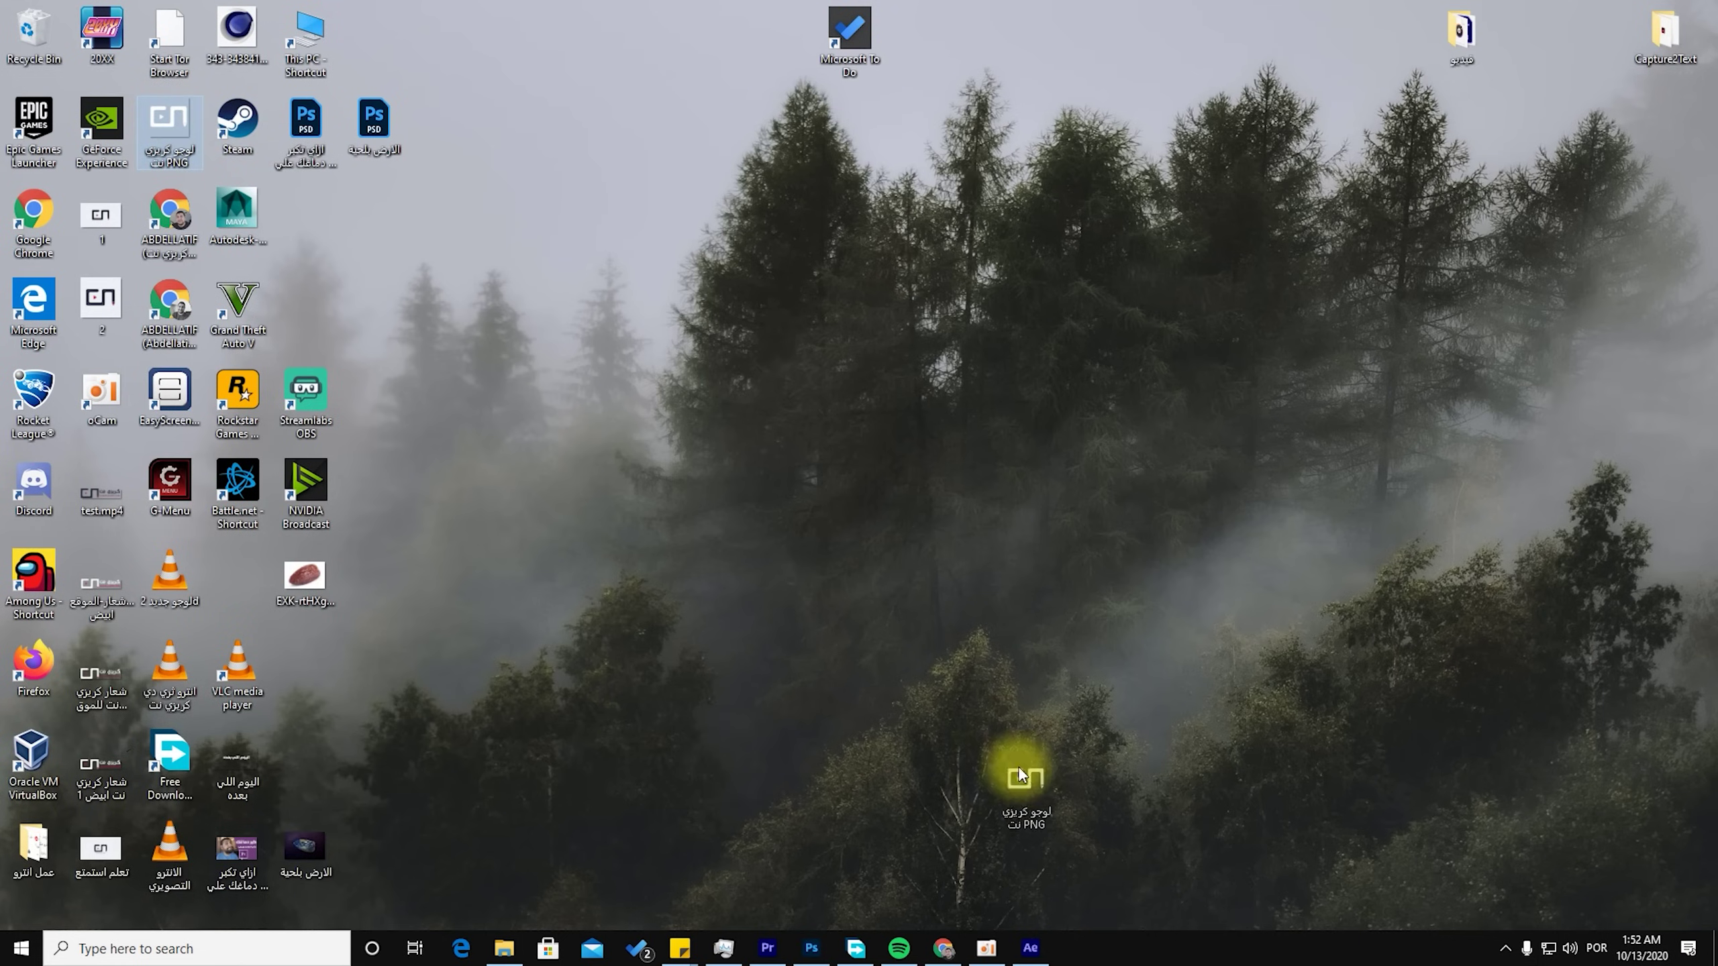
{"action": "left_click", "coordinate": [1032, 950]}
{"action": "left_click_drag", "start_coordinate": [1040, 960], "coordinate": [313, 740]}
{"action": "left_click", "coordinate": [261, 703]}
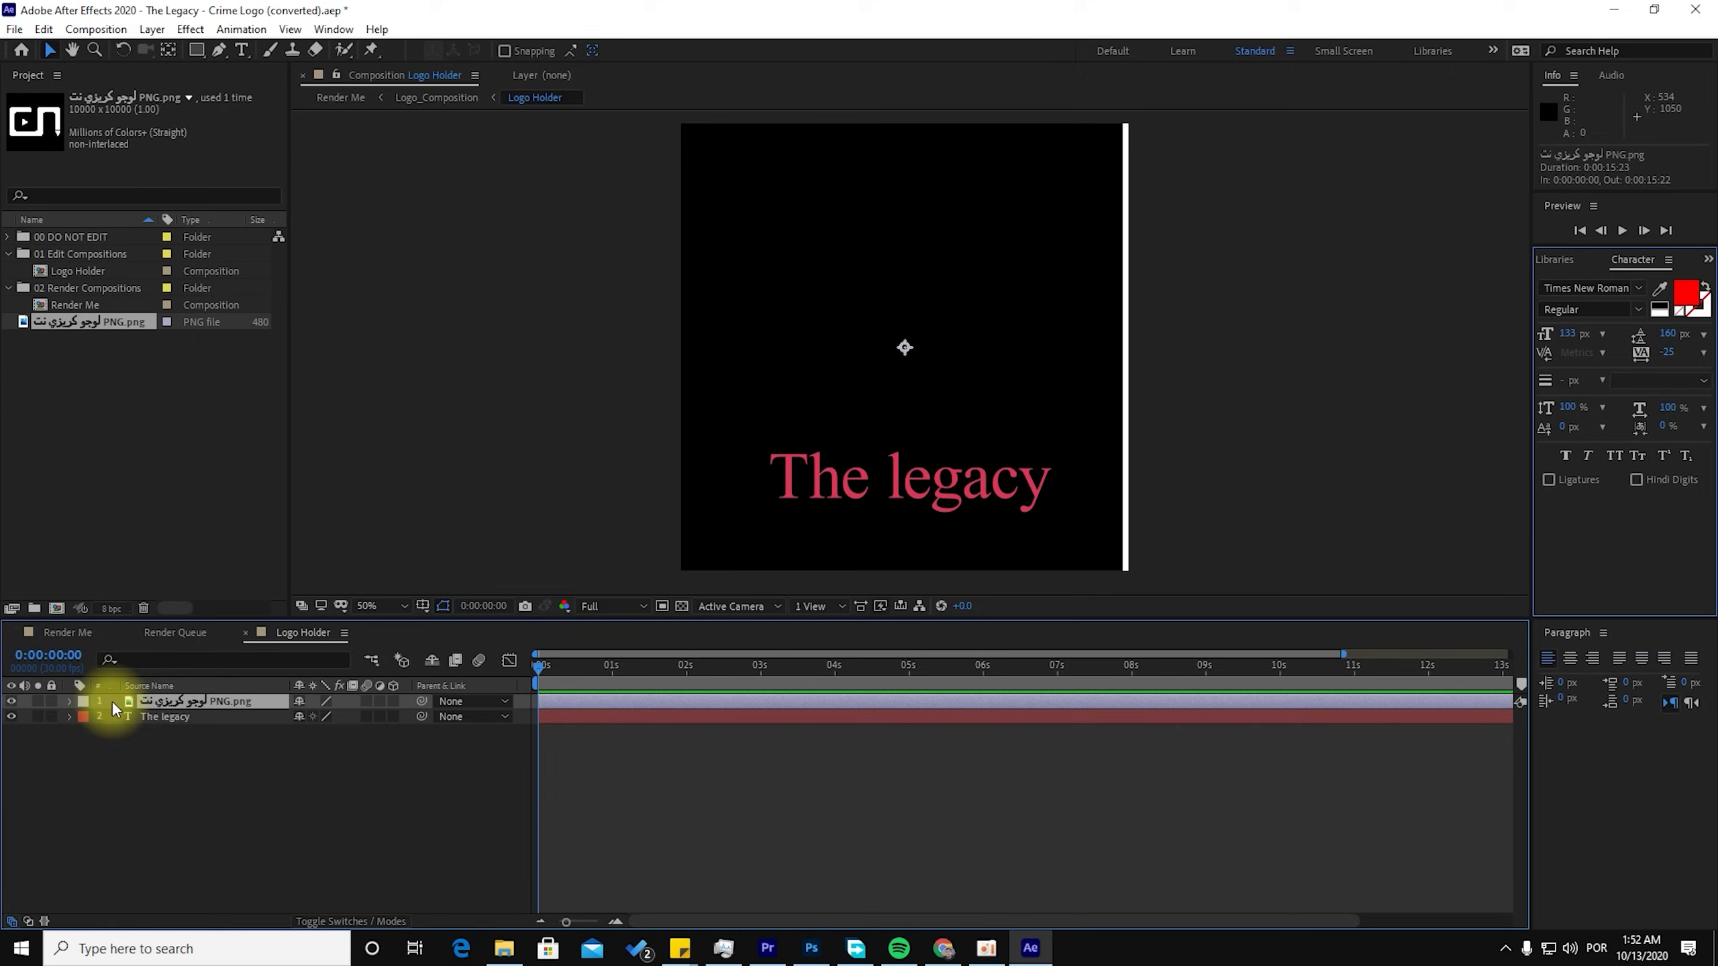
Step: Reduce the logo layer's Scale to 9% so it fits inside the Logo Holder composition
{"action": "left_click", "coordinate": [68, 701]}
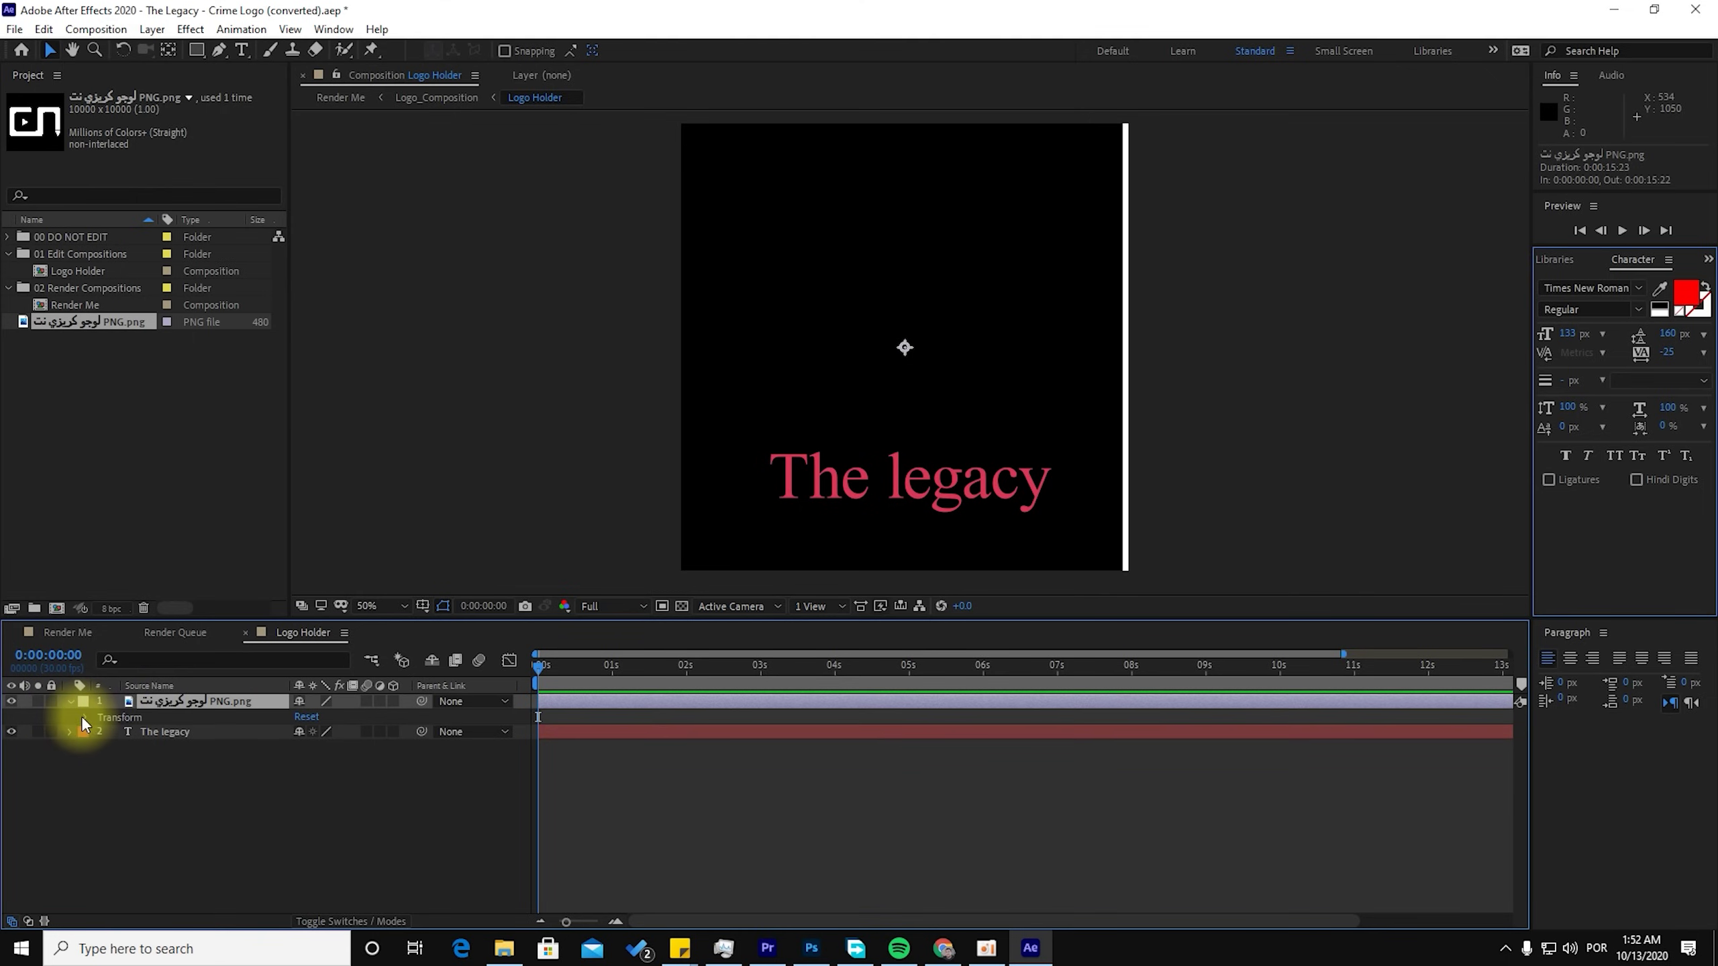
{"action": "left_click", "coordinate": [86, 716]}
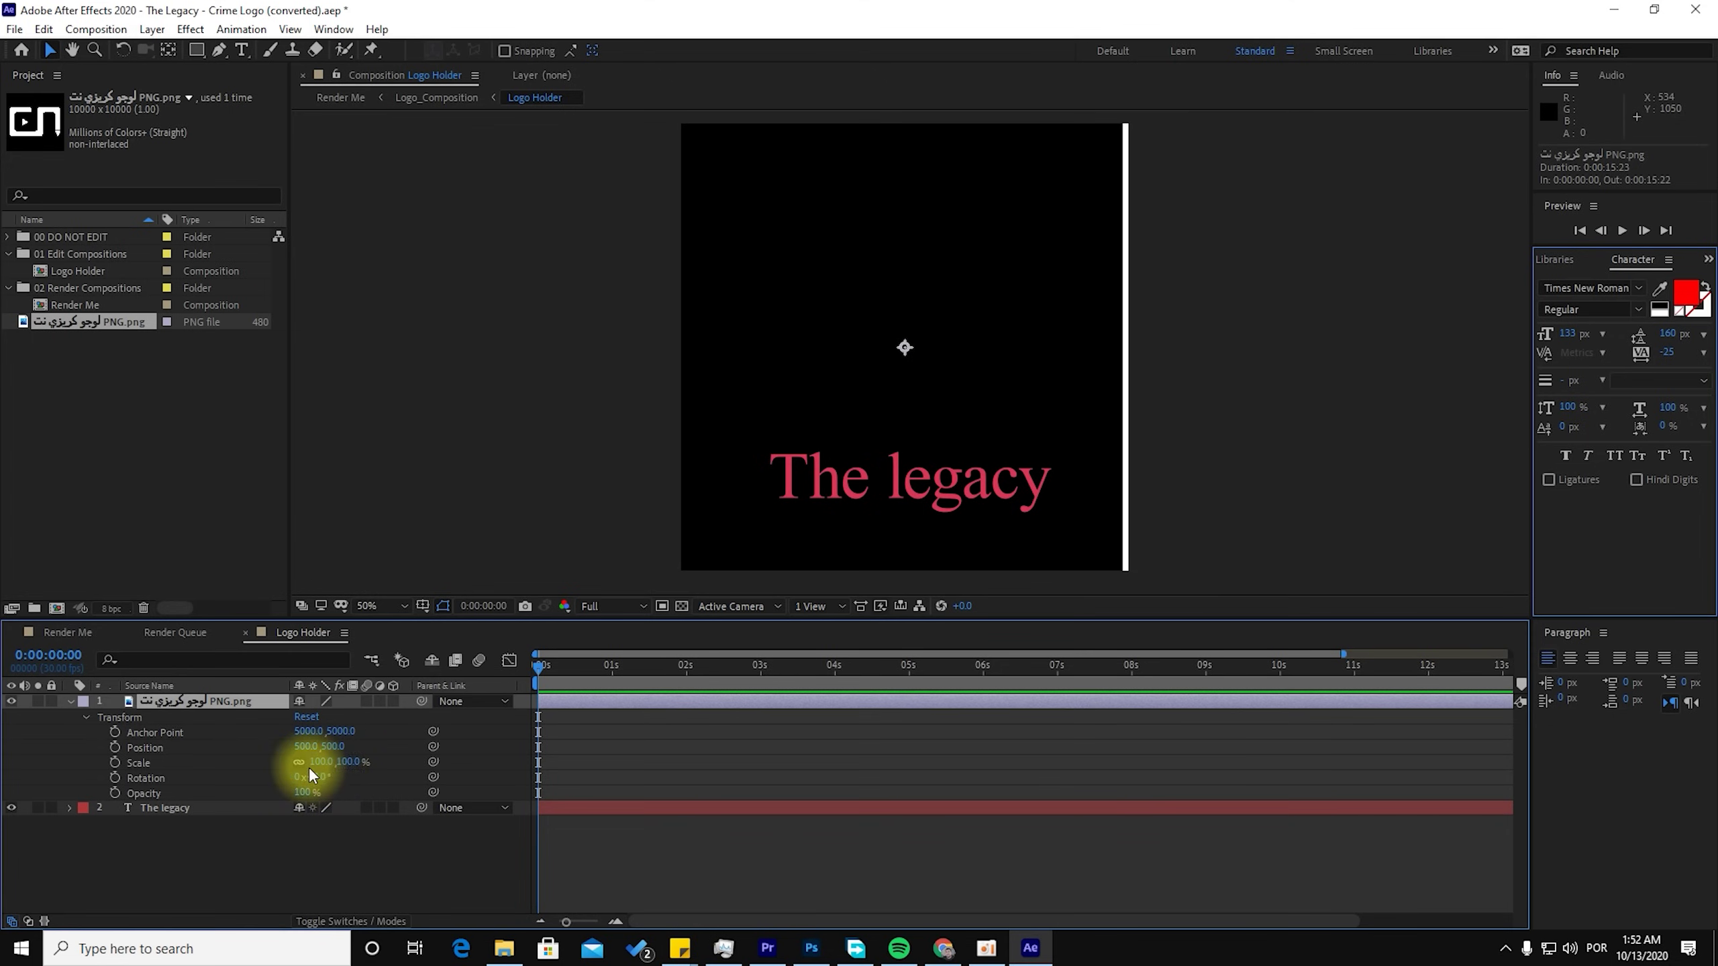
{"action": "left_click_drag", "start_coordinate": [318, 763], "coordinate": [242, 769]}
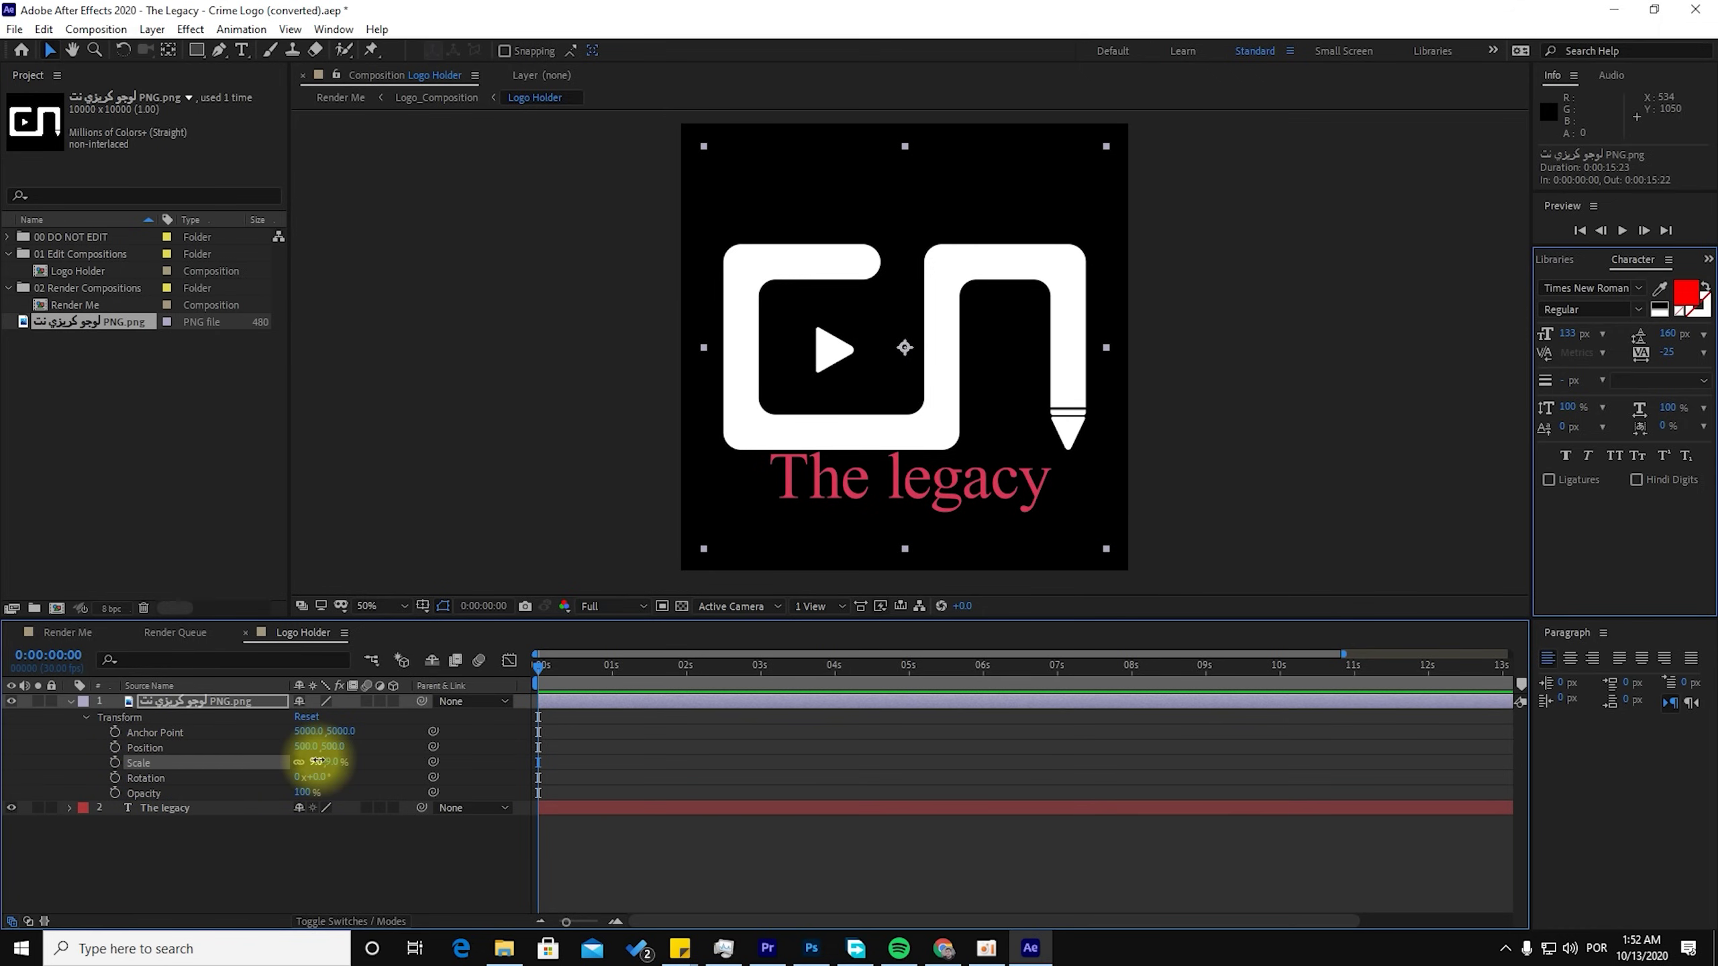
Step: Reduce the logo layer's Scale to 7% and hide the "The legacy" text layer in the Logo Holder composition
{"action": "left_click_drag", "start_coordinate": [315, 760], "coordinate": [326, 768]}
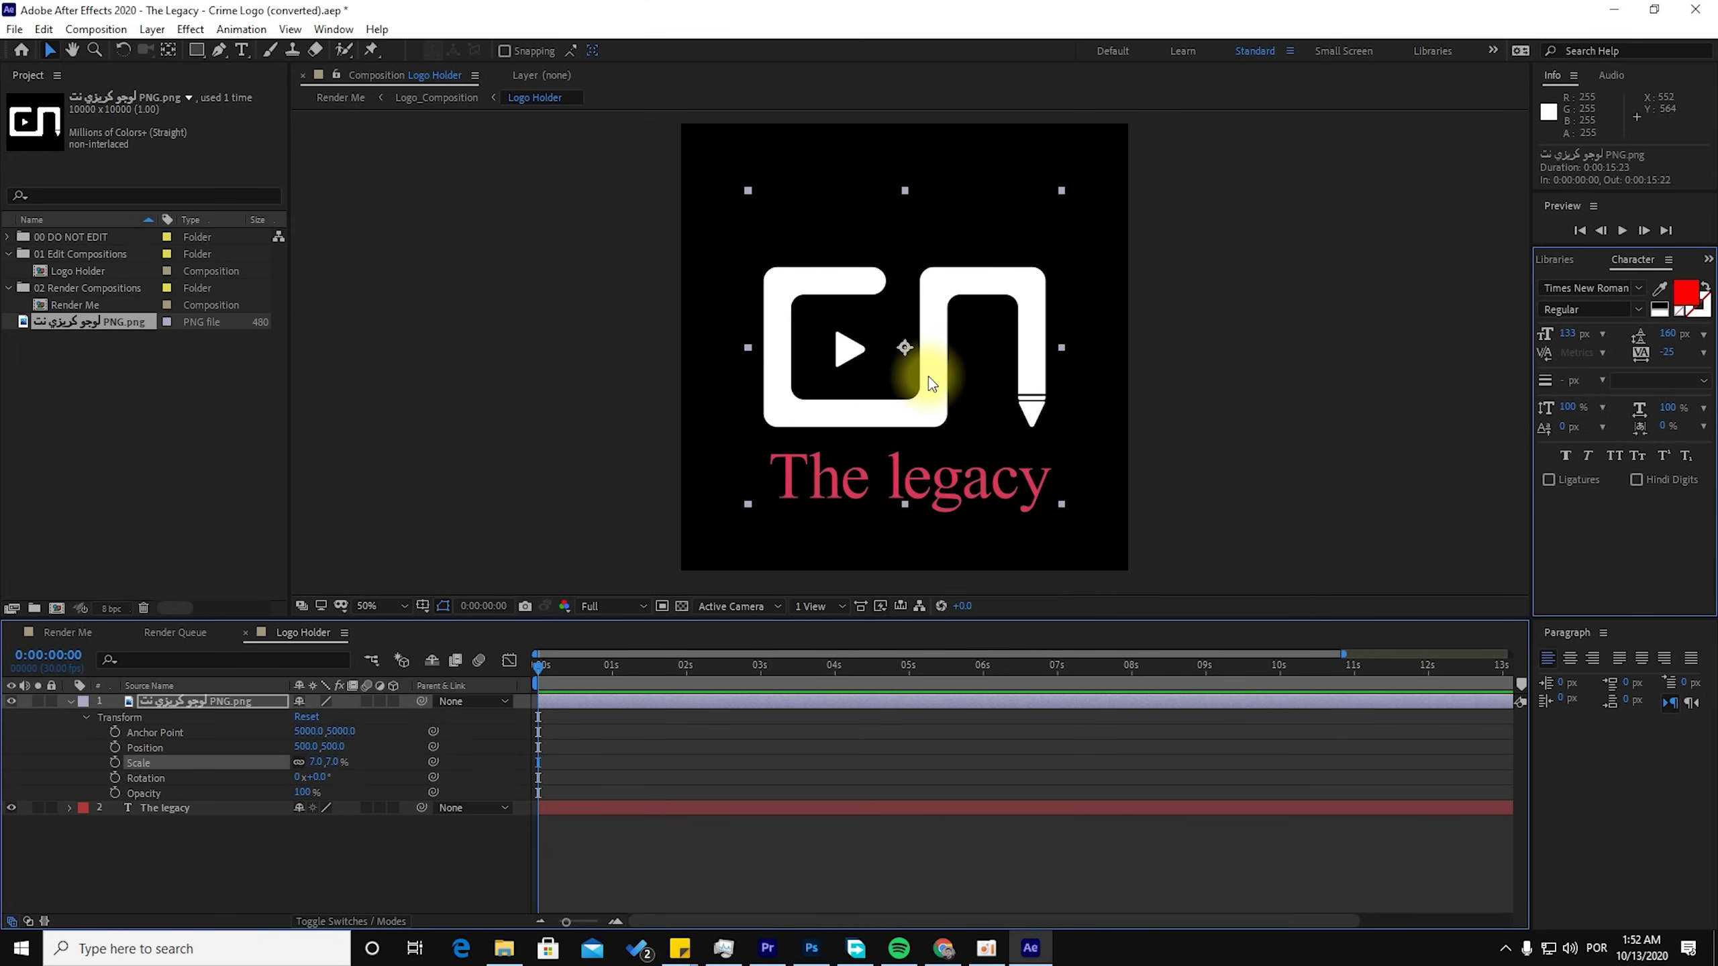
{"action": "left_click", "coordinate": [826, 557]}
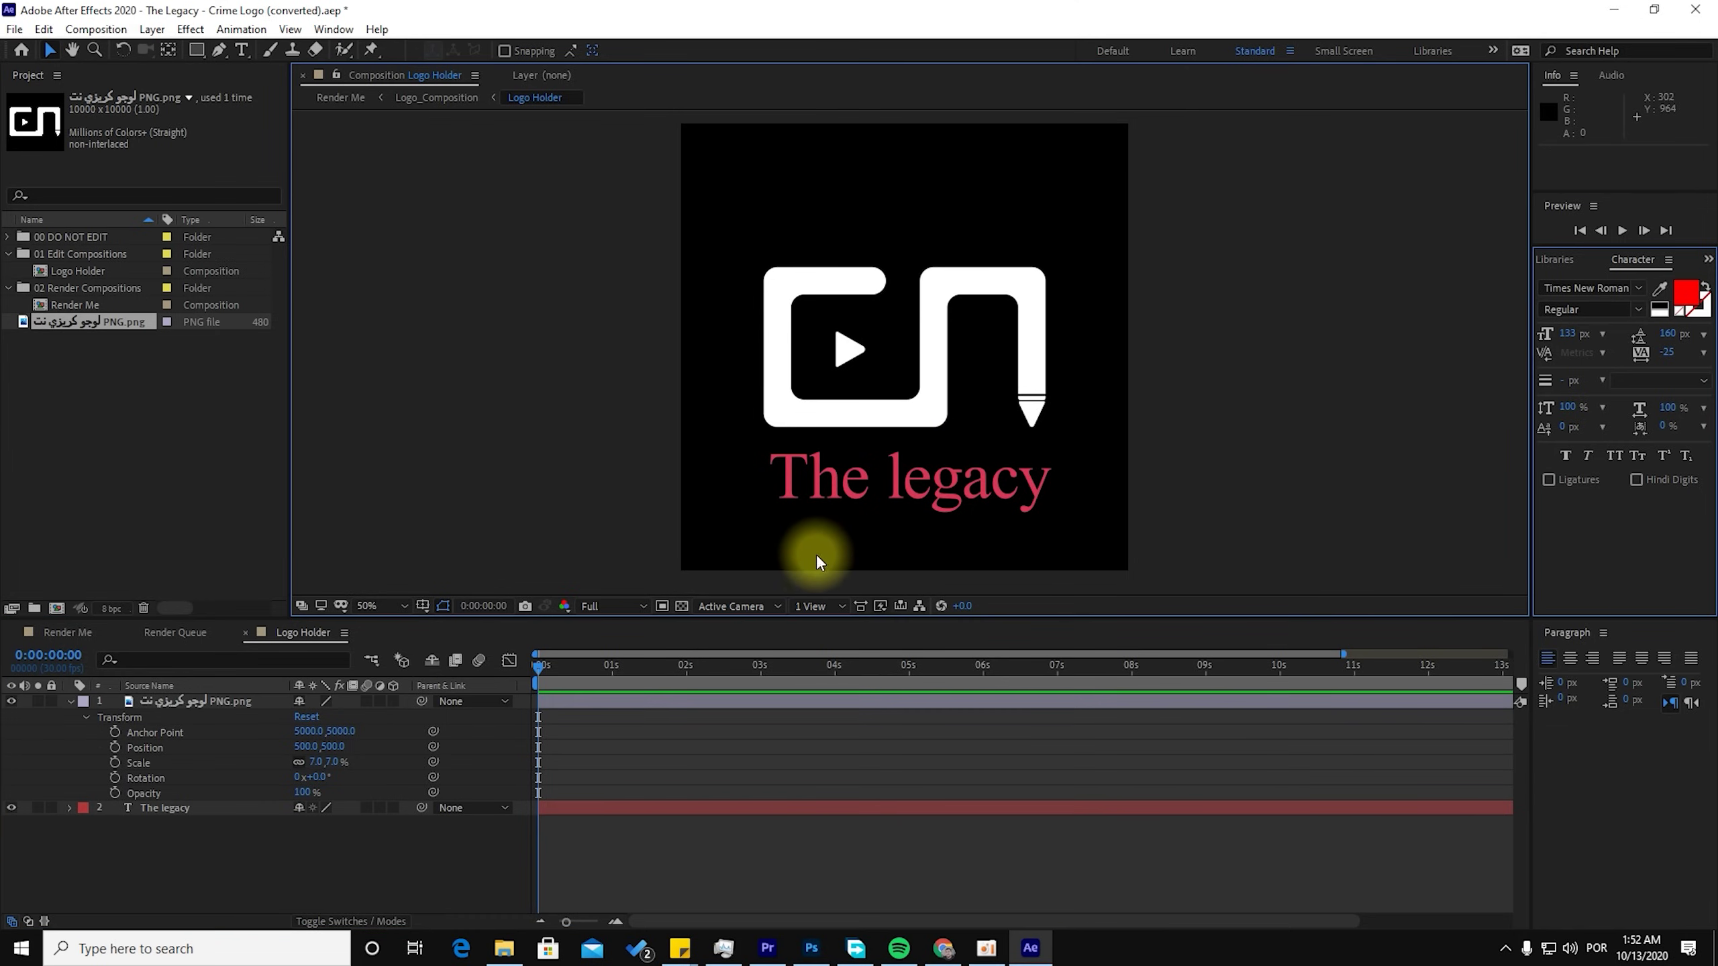
{"action": "left_click", "coordinate": [839, 478]}
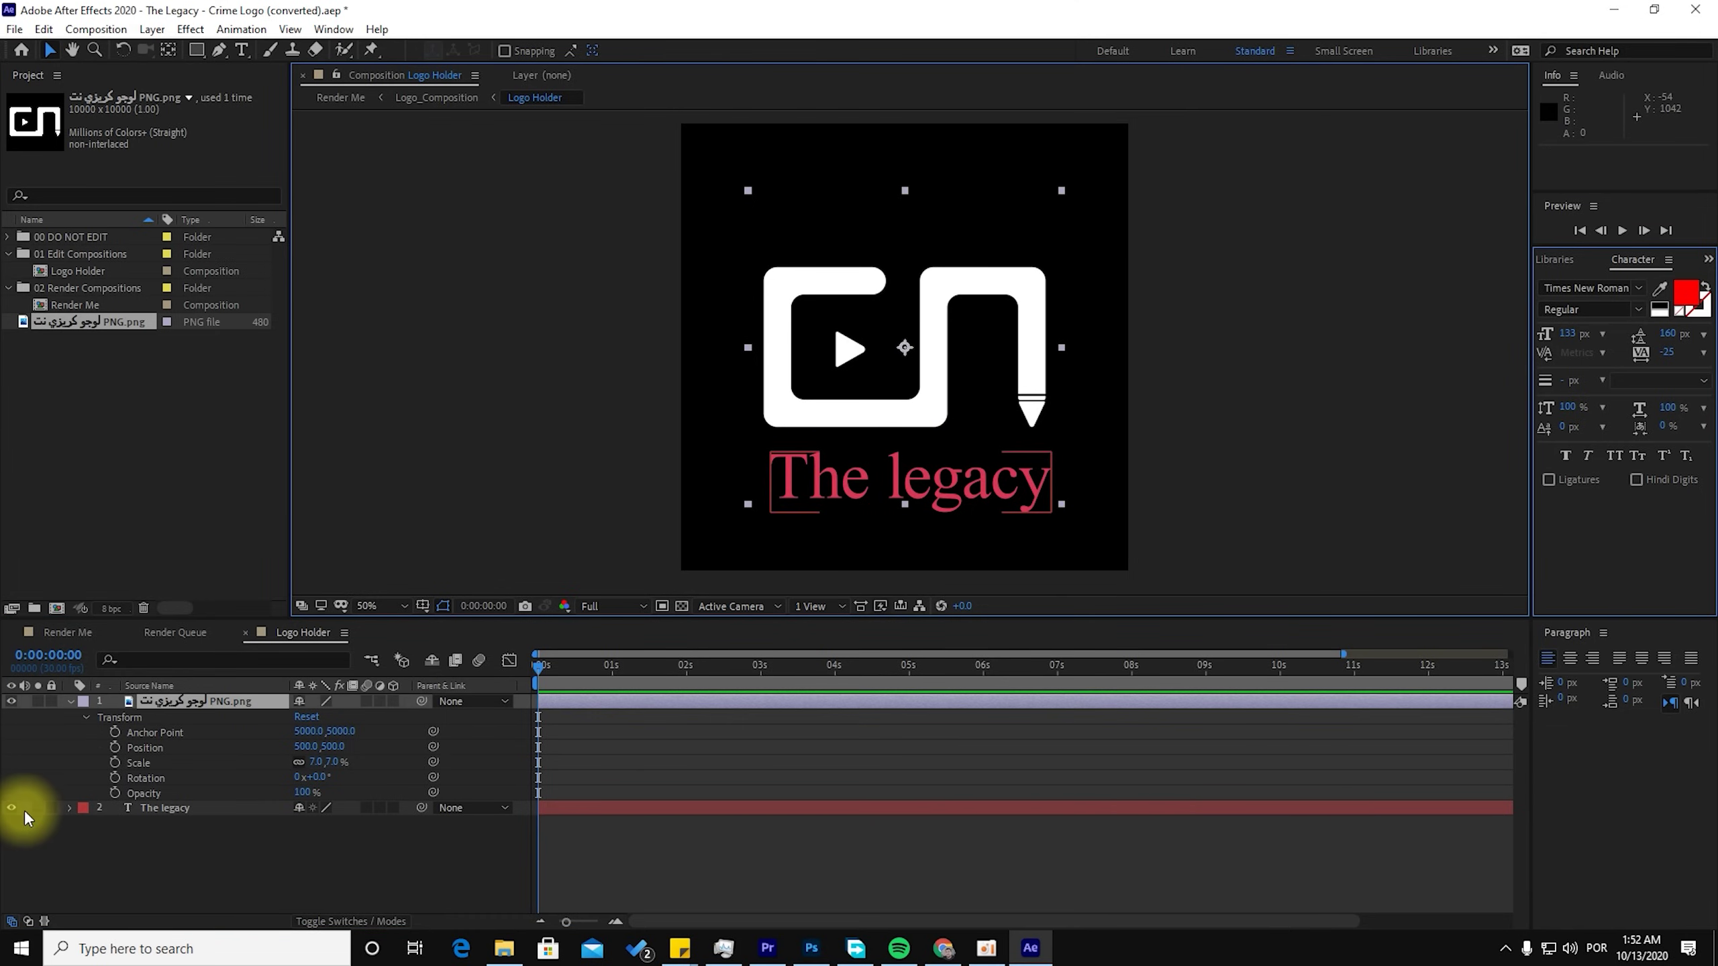
{"action": "left_click", "coordinate": [70, 702]}
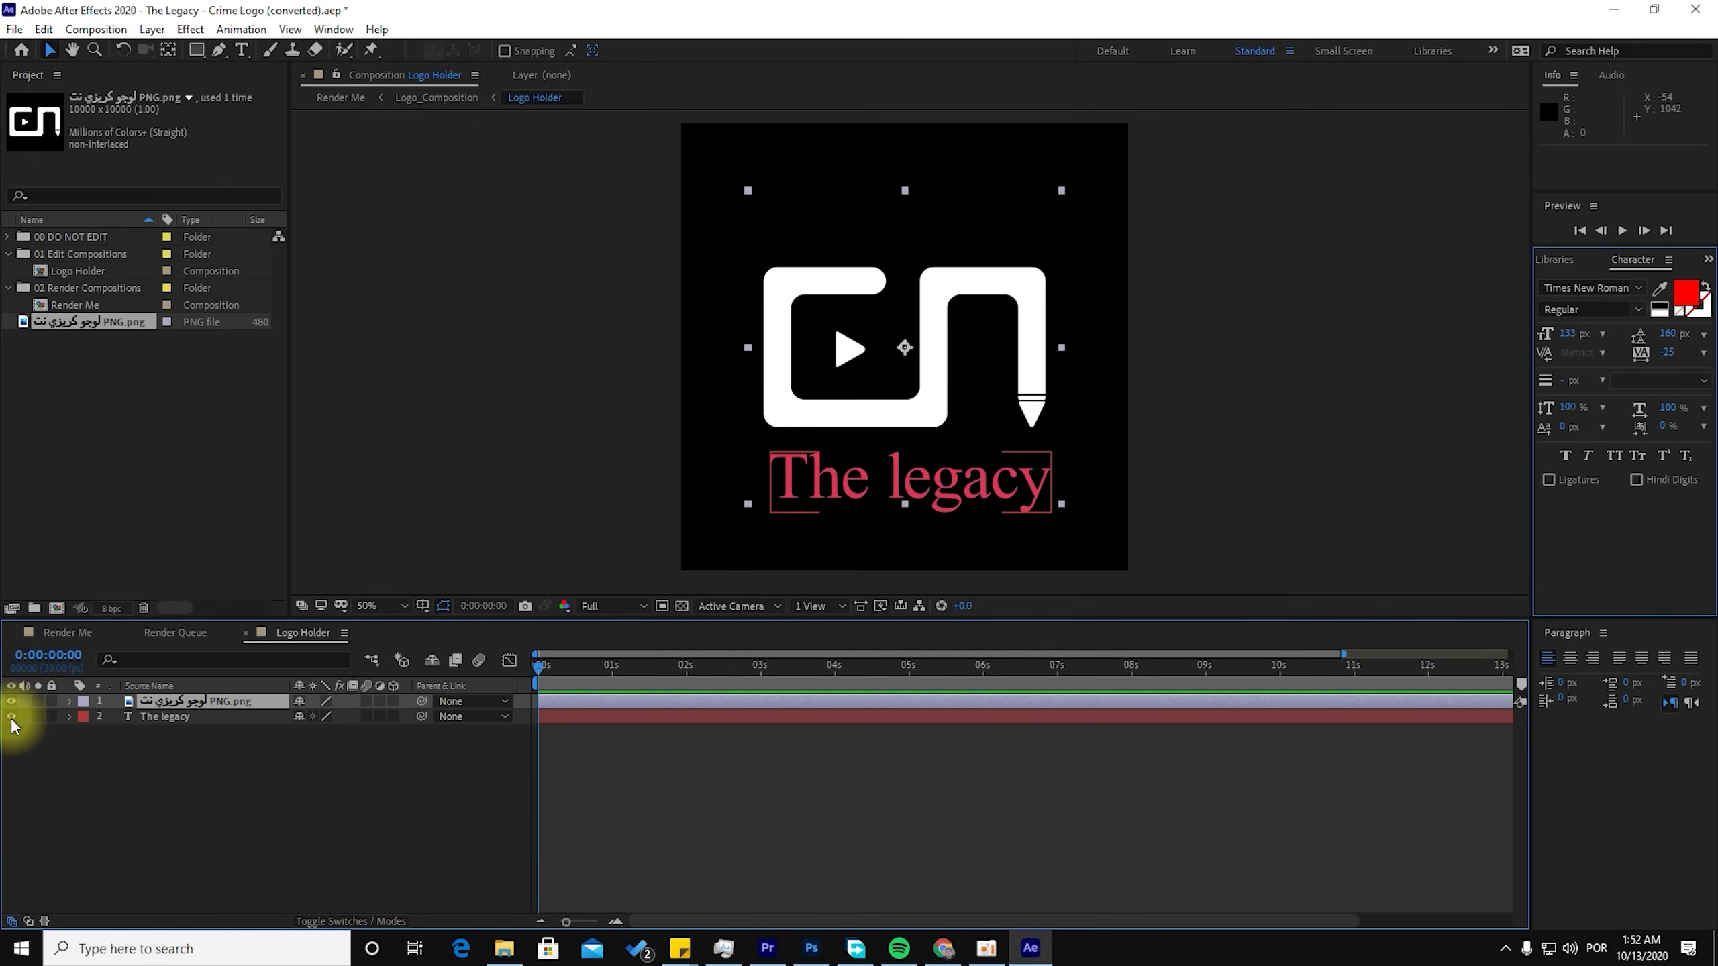
{"action": "left_click", "coordinate": [11, 717]}
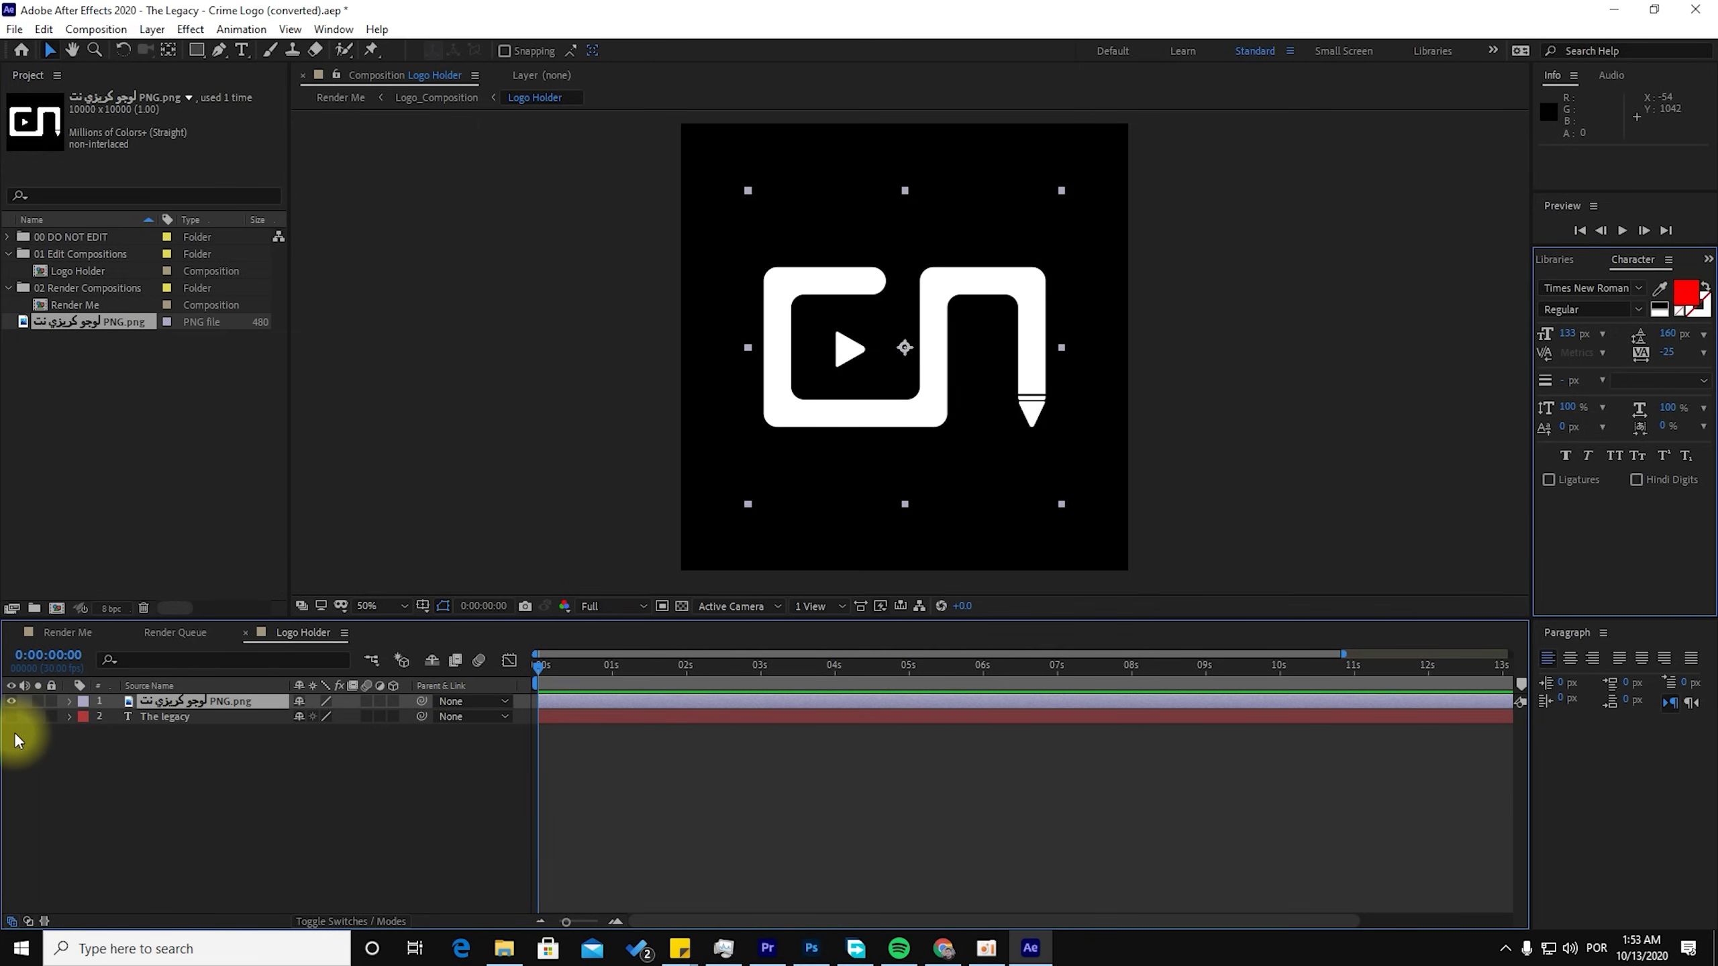
Step: Preview the Render Me composition from its start and check the logo on the plate between about 8 and 10 seconds
{"action": "left_click", "coordinate": [68, 633]}
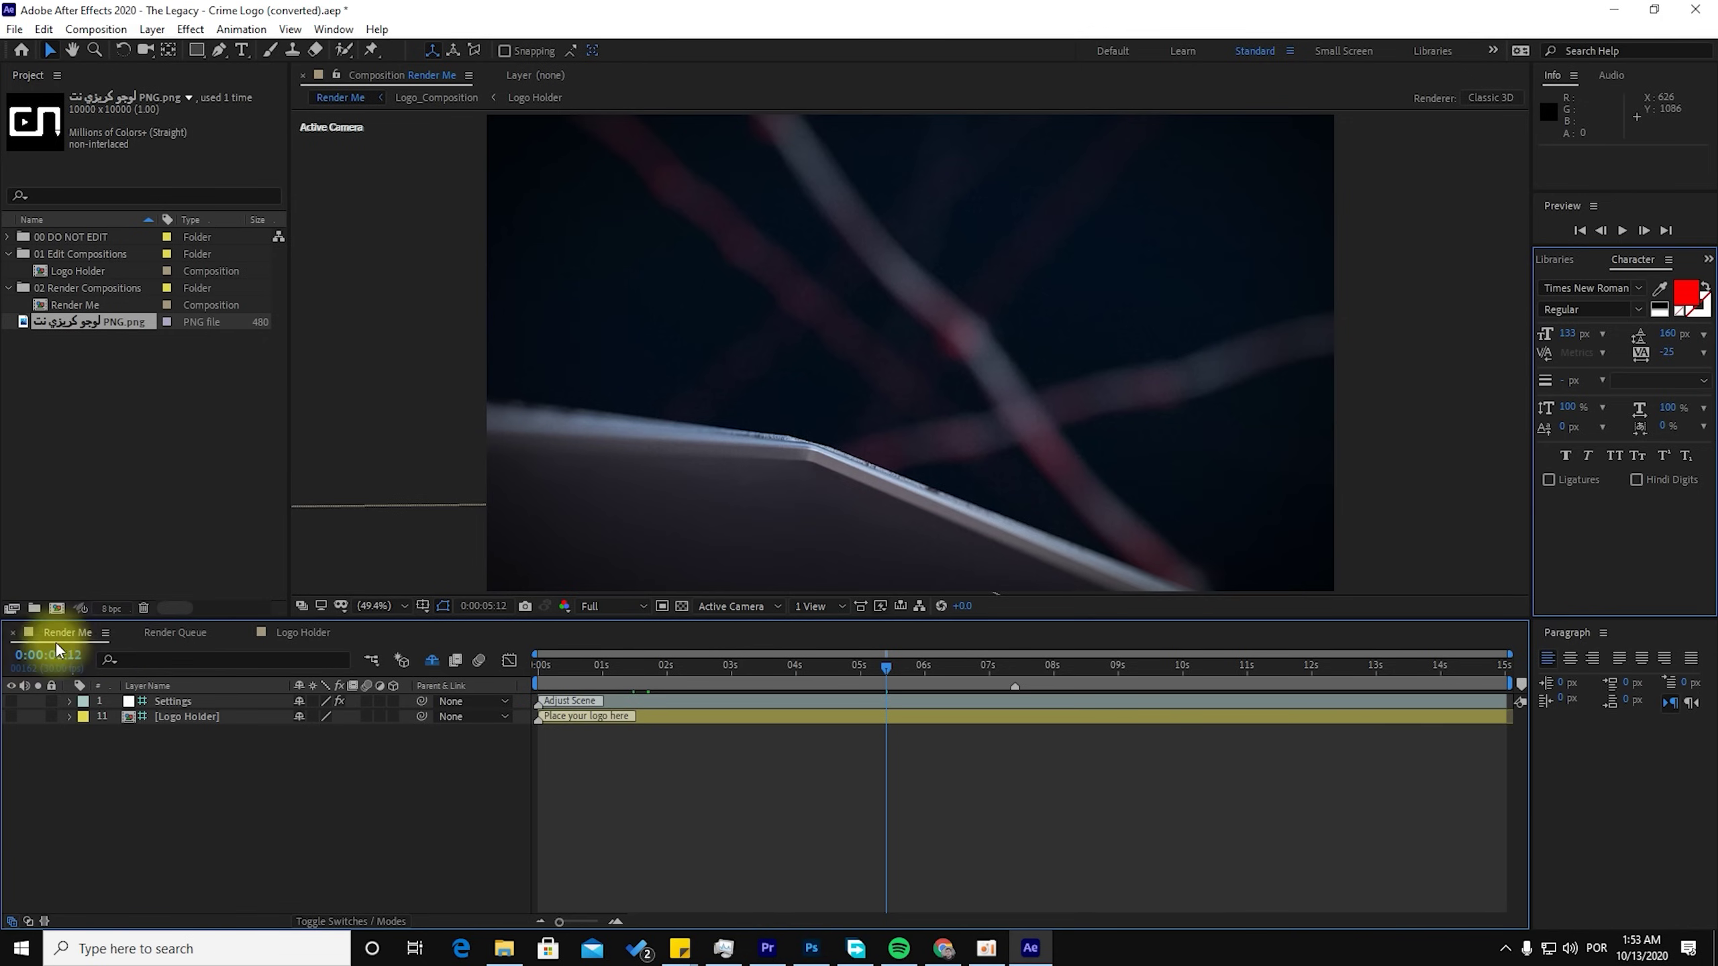
{"action": "left_click", "coordinate": [190, 635]}
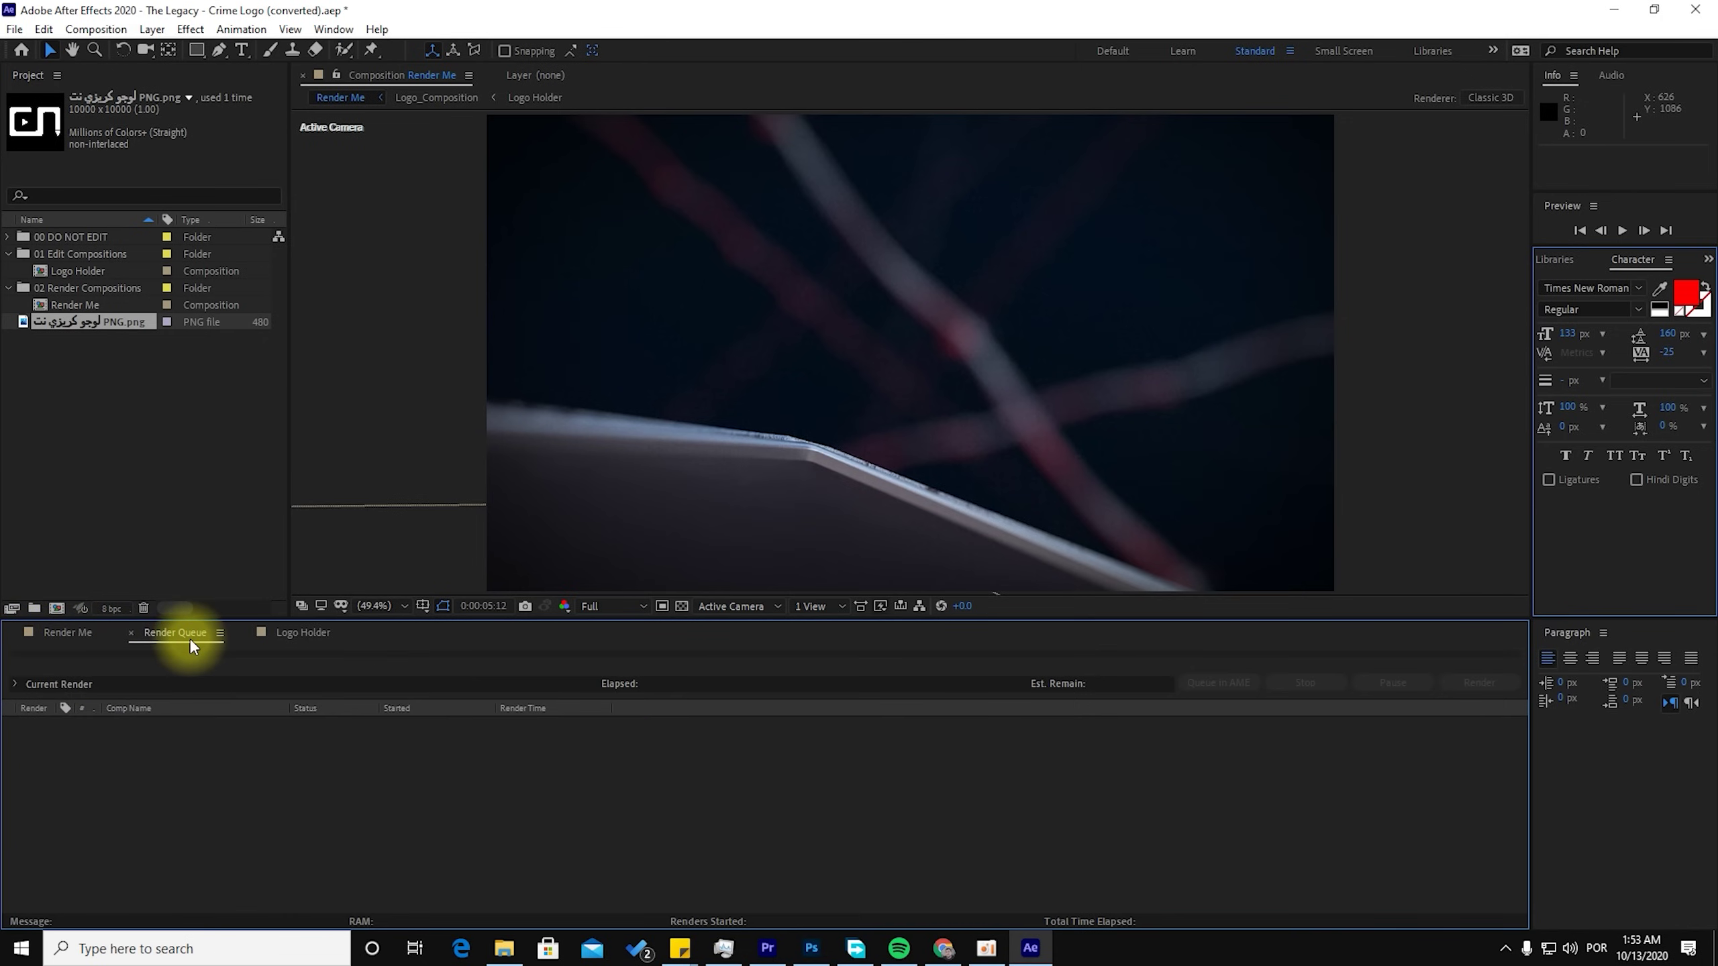
{"action": "left_click", "coordinate": [67, 634]}
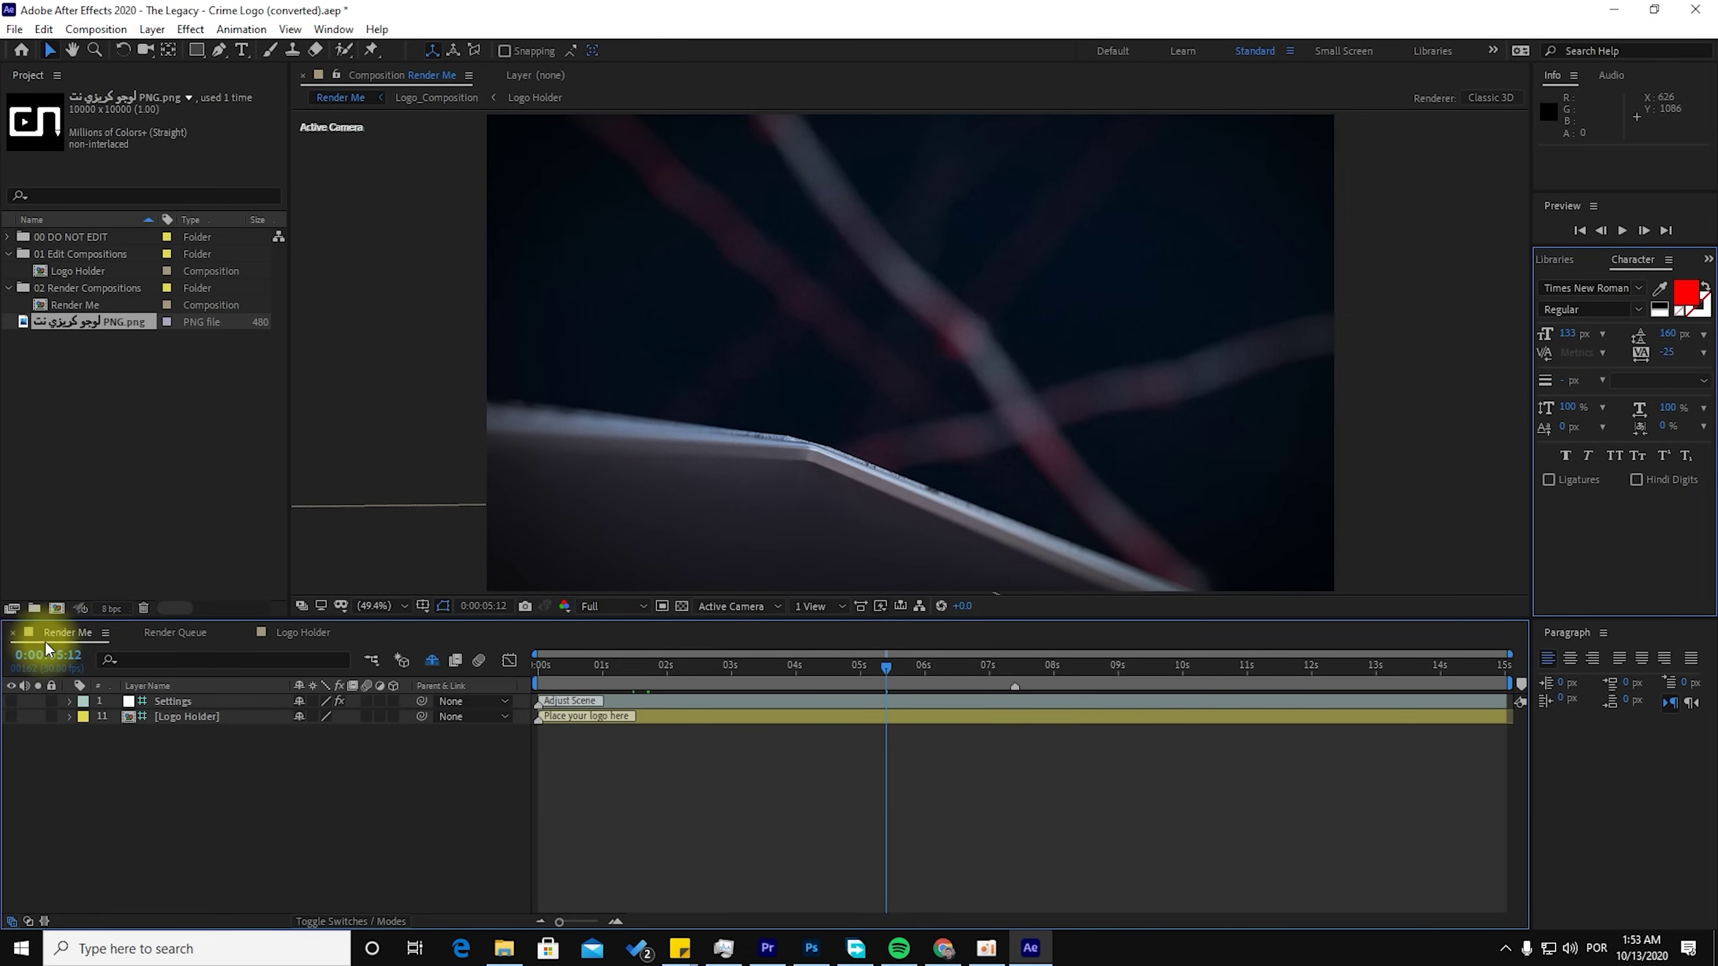
{"action": "left_click_drag", "start_coordinate": [887, 669], "coordinate": [526, 678]}
{"action": "key", "text": "space"}
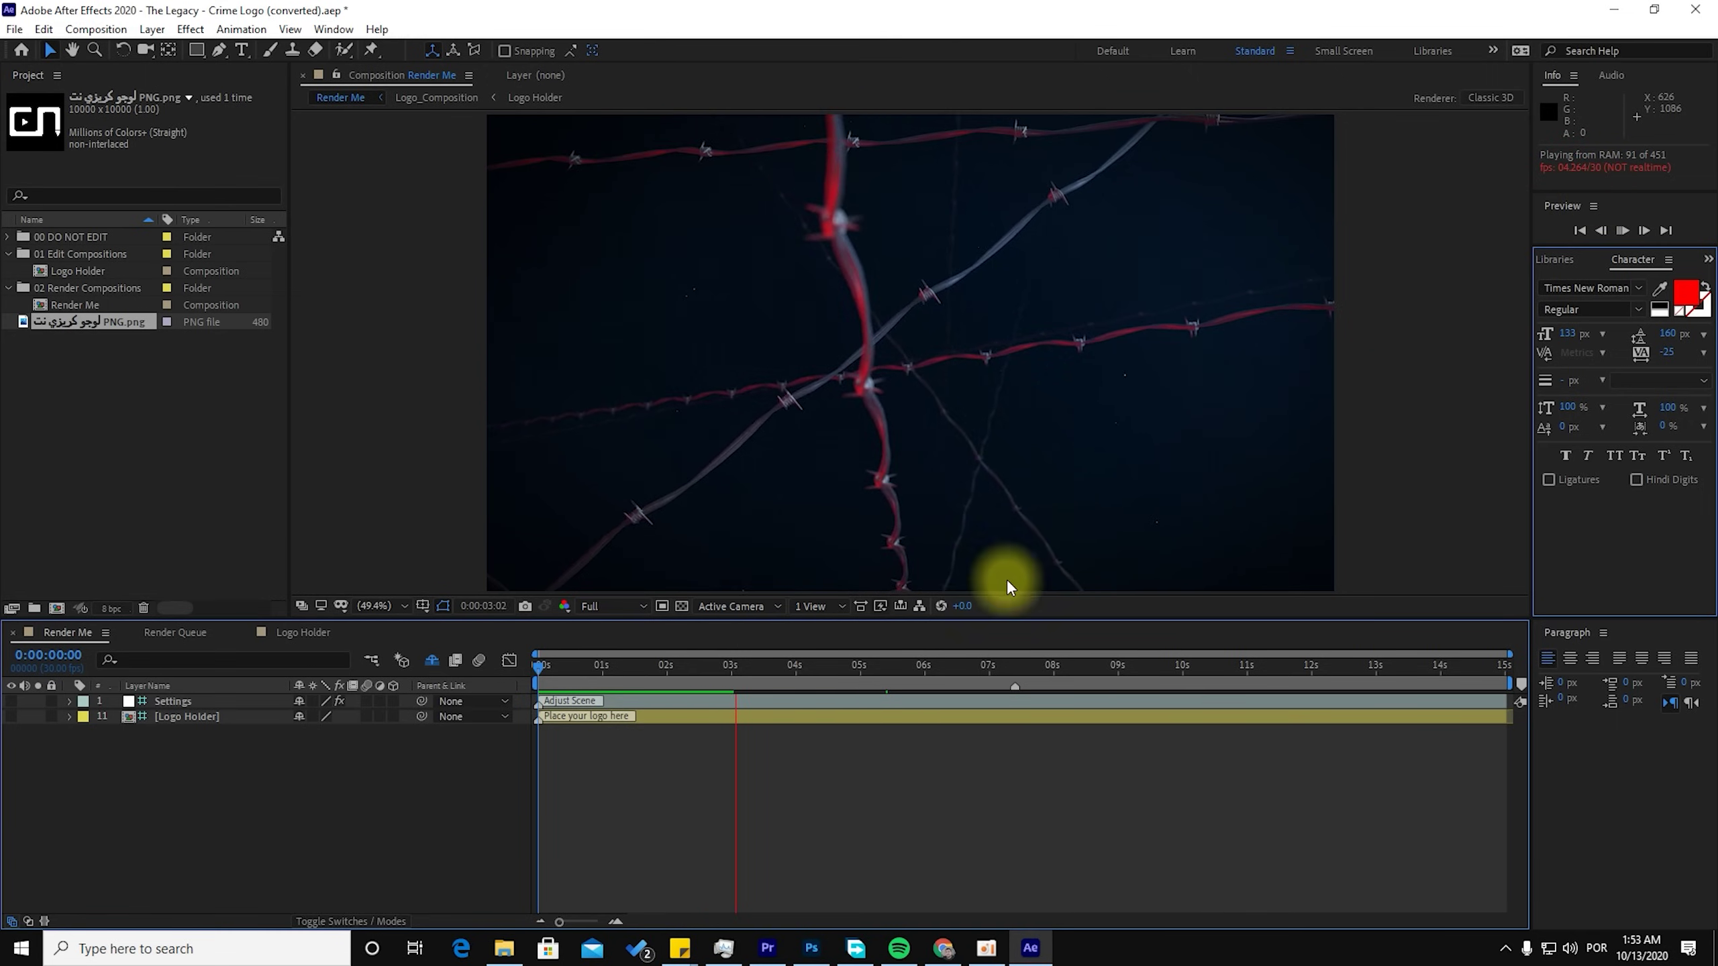
{"action": "left_click_drag", "start_coordinate": [738, 681], "coordinate": [1092, 647]}
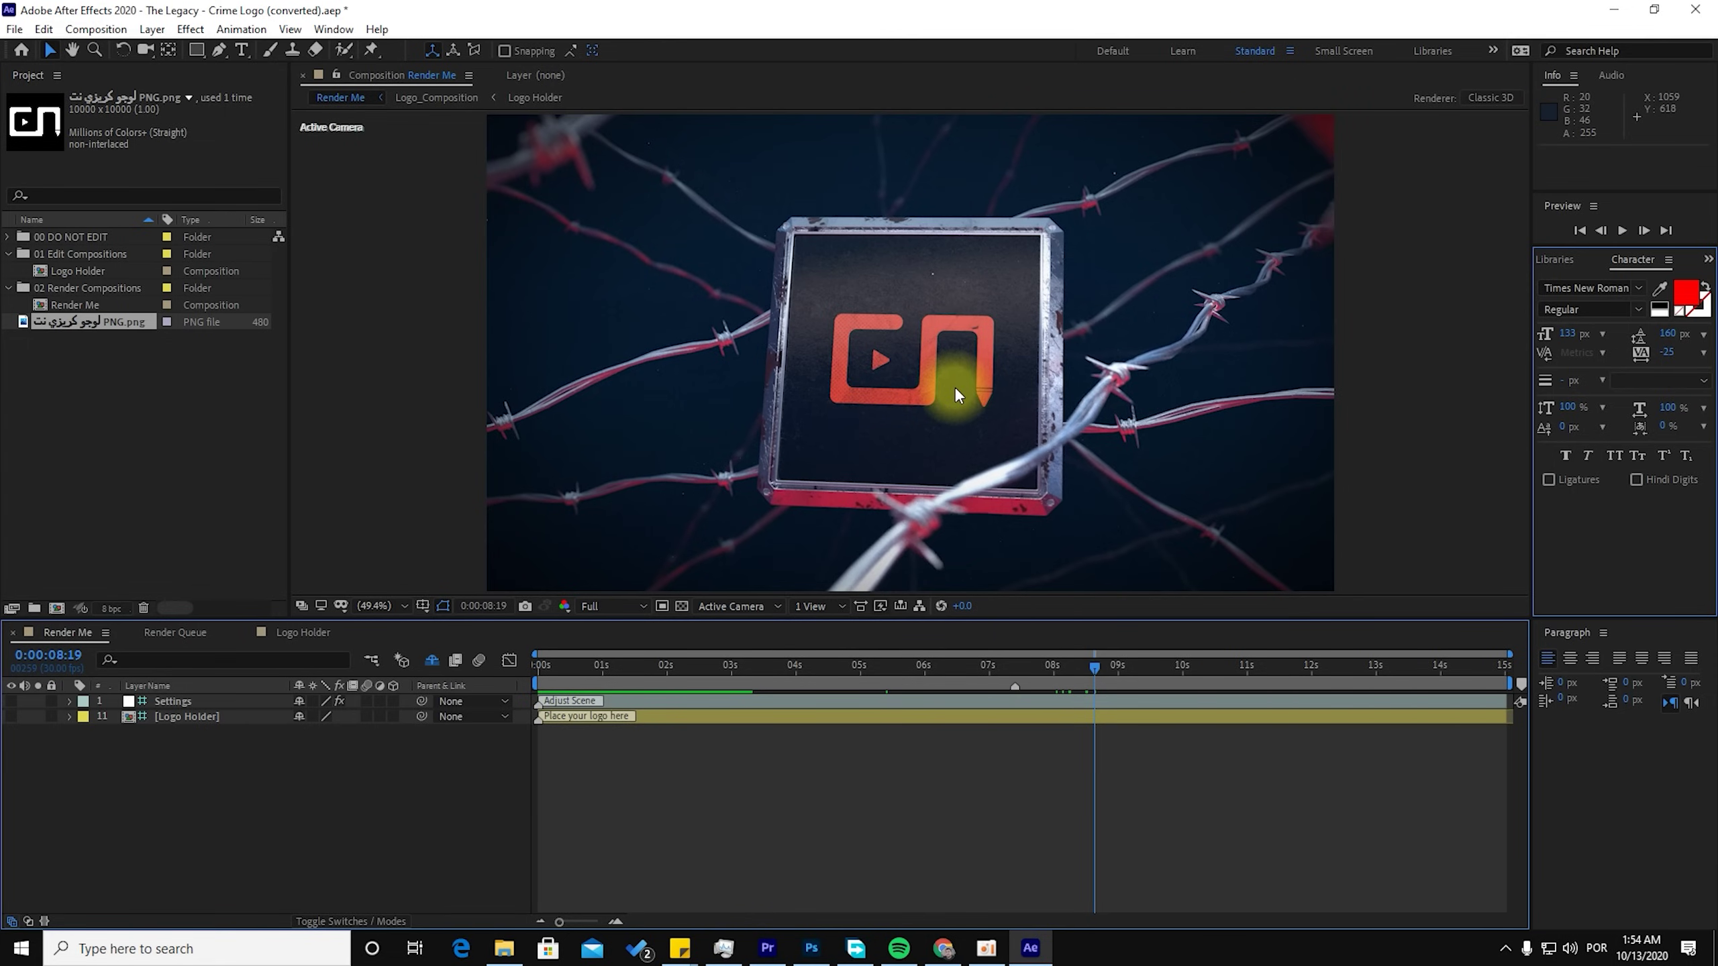
{"action": "key", "text": "space"}
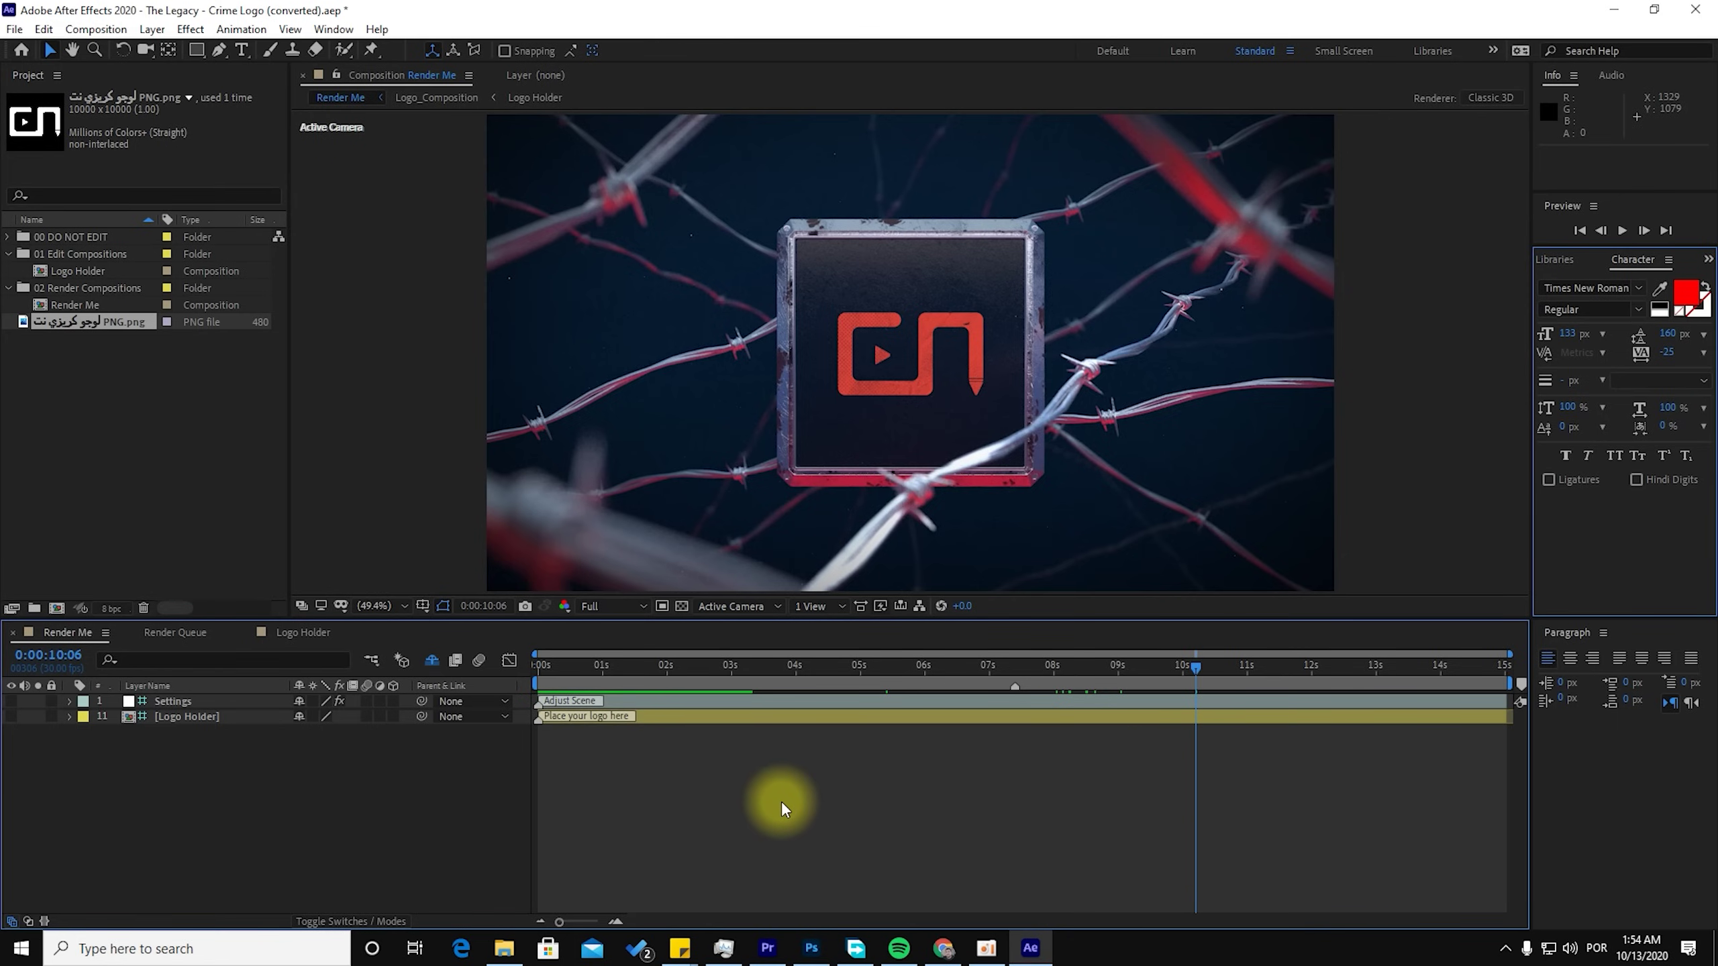
Step: Add the Render Me composition to the render queue, using the project's export option as well
{"action": "key", "text": "ctrl+m"}
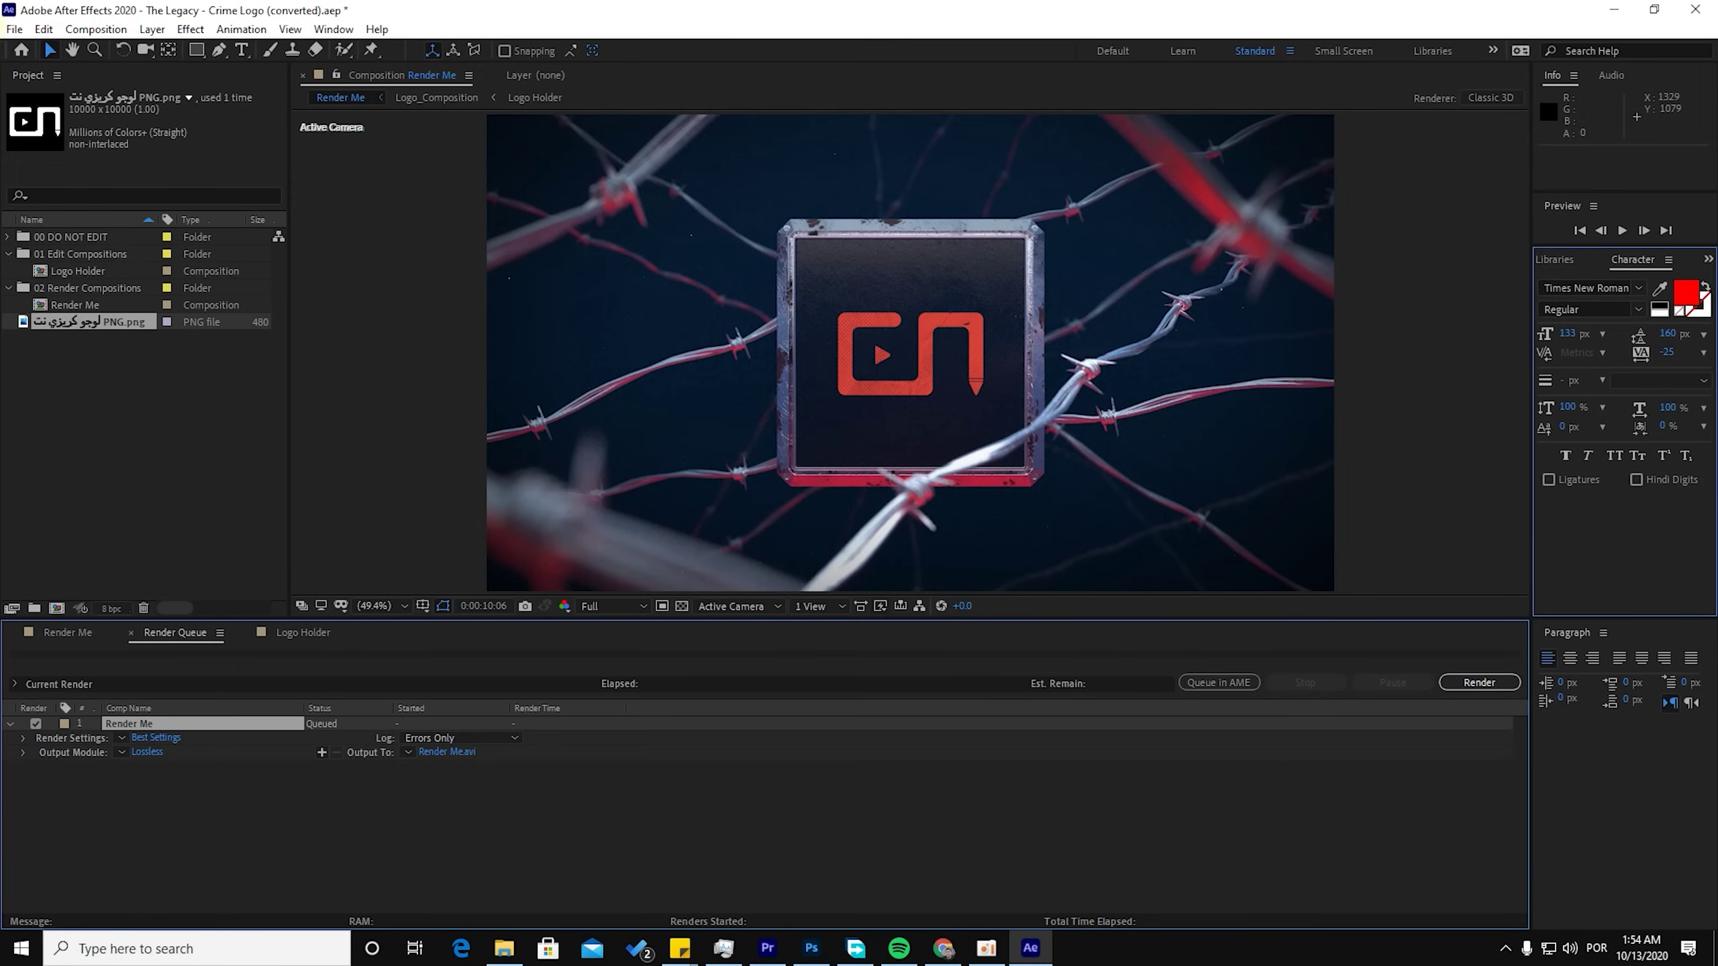
{"action": "left_click", "coordinate": [15, 28]}
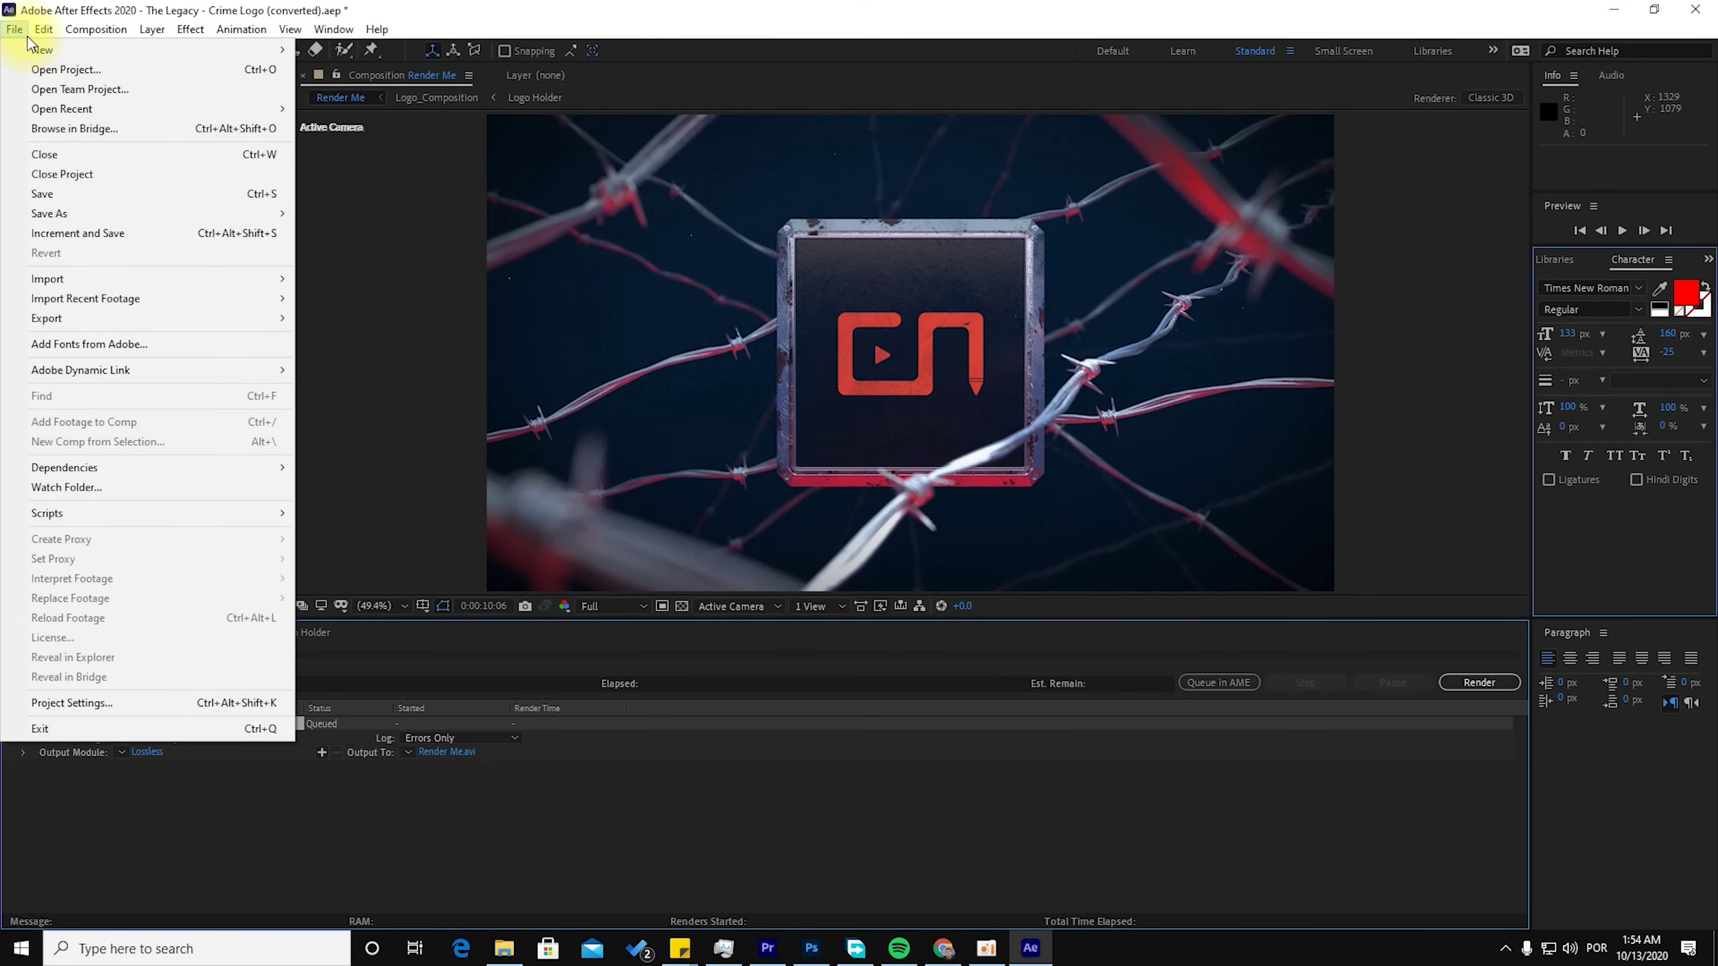
{"action": "mouse_move", "coordinate": [270, 318]}
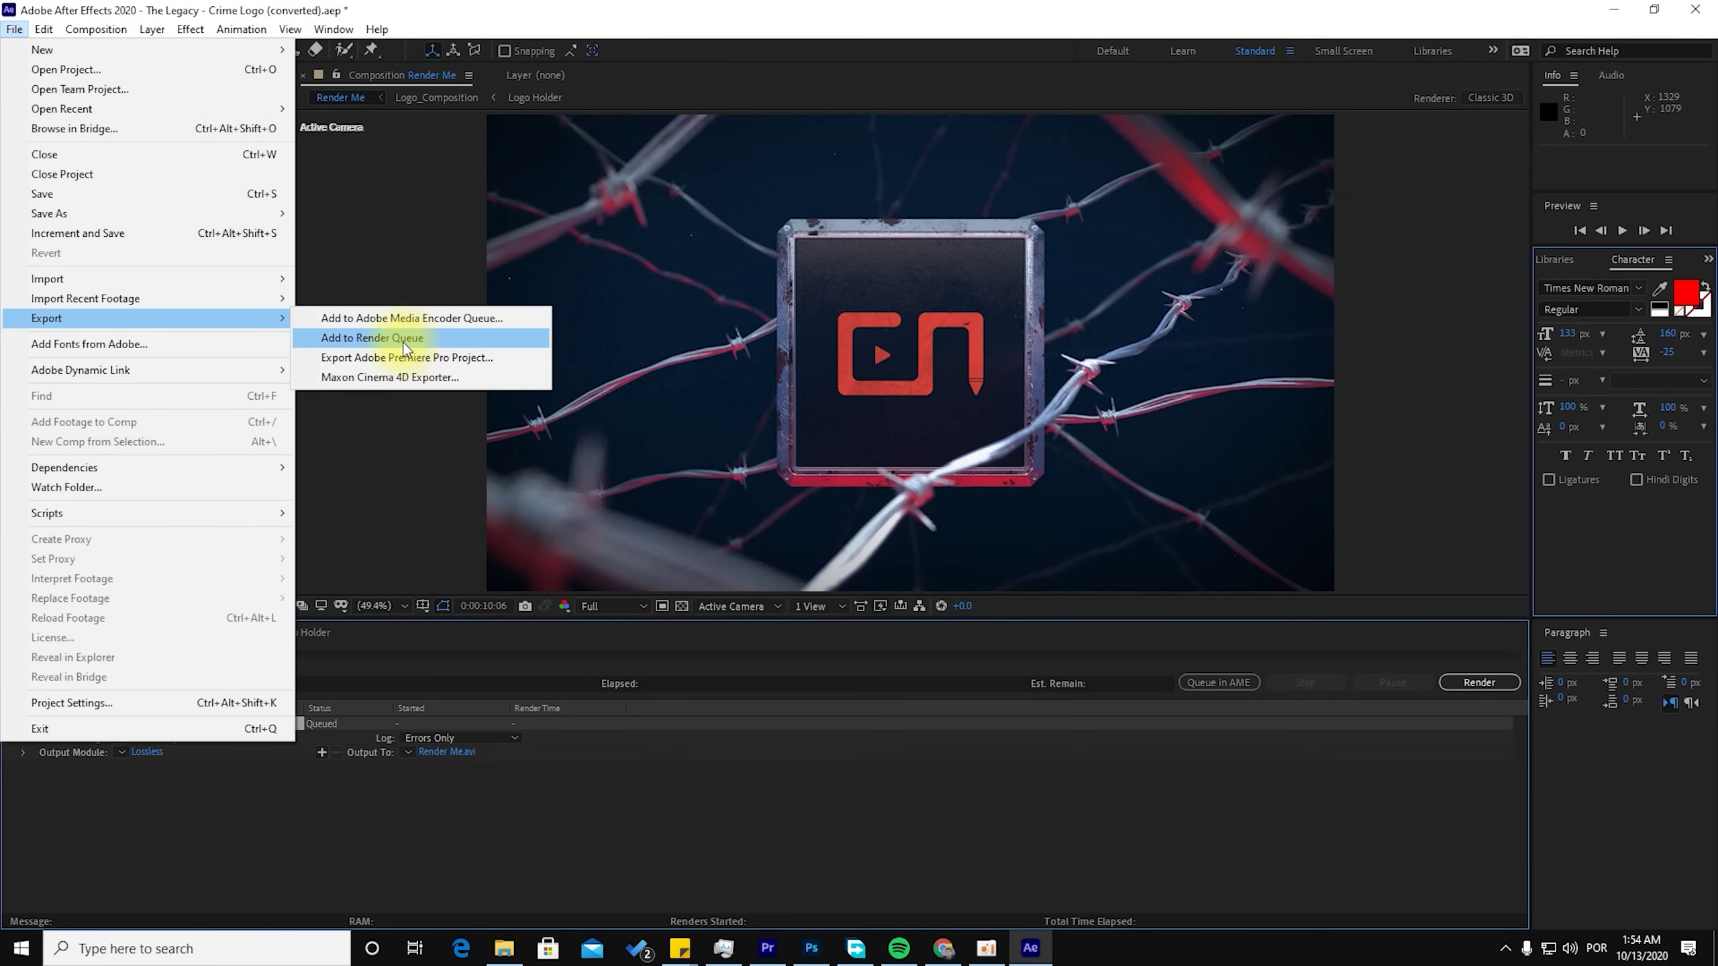
{"action": "left_click", "coordinate": [449, 339]}
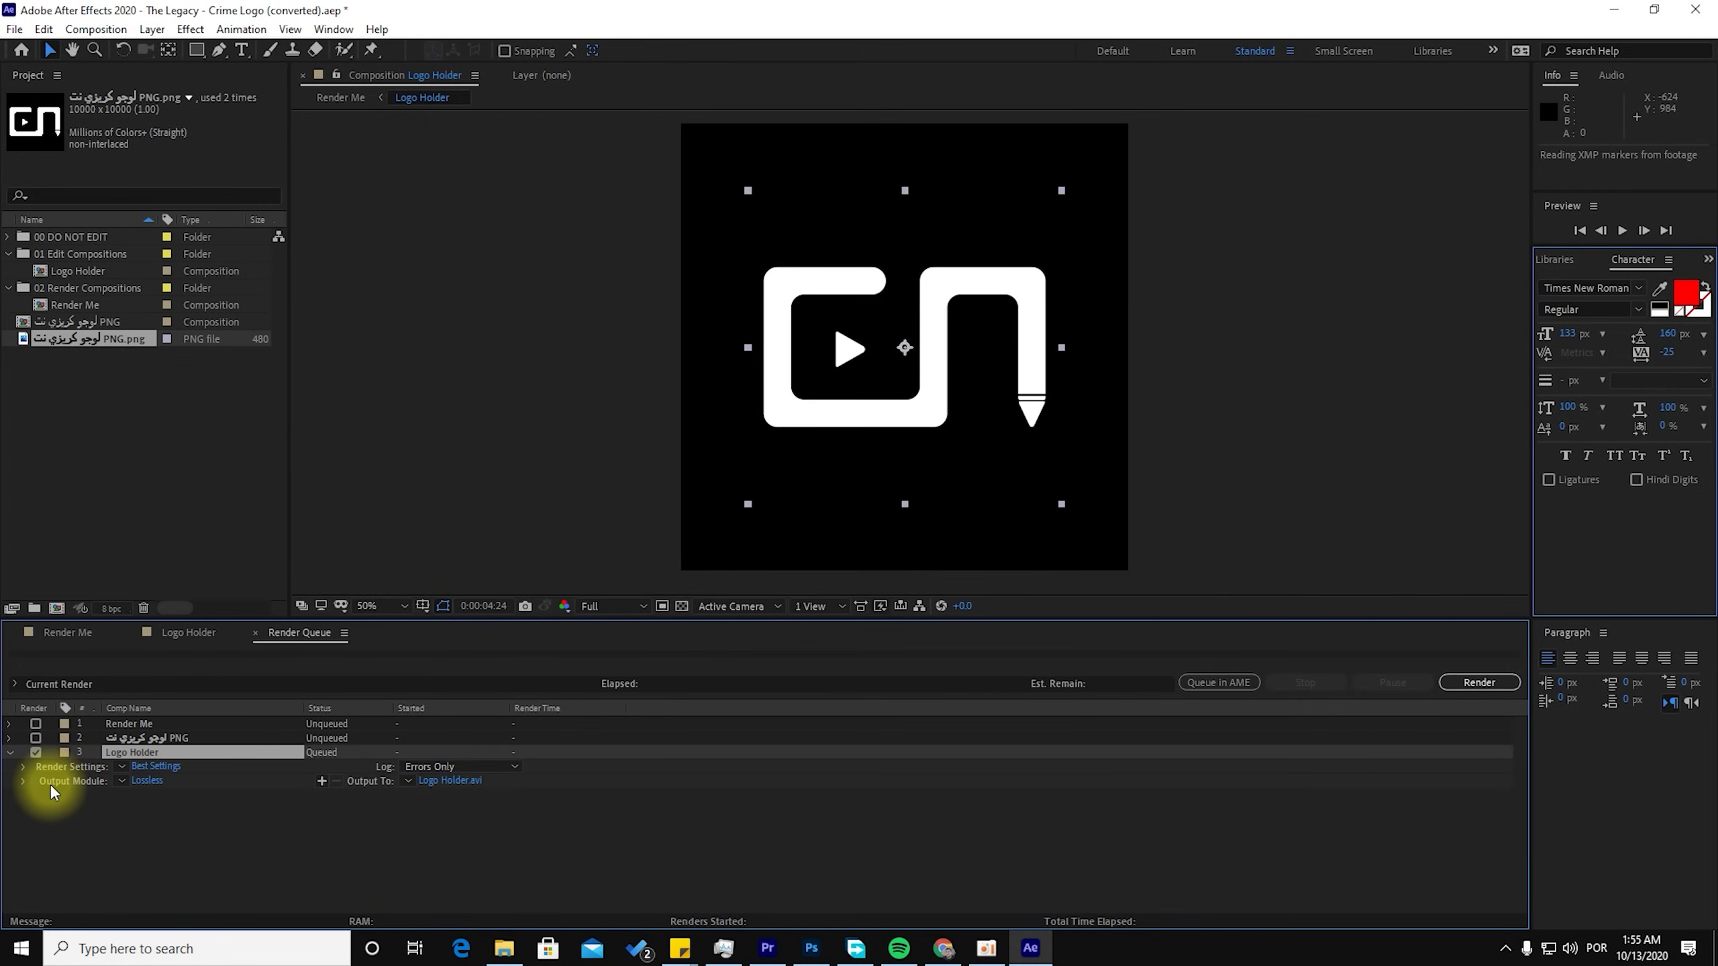
Step: Set the output module format of the queued Logo Holder item to QuickTime and accept the settings
{"action": "left_click", "coordinate": [149, 782]}
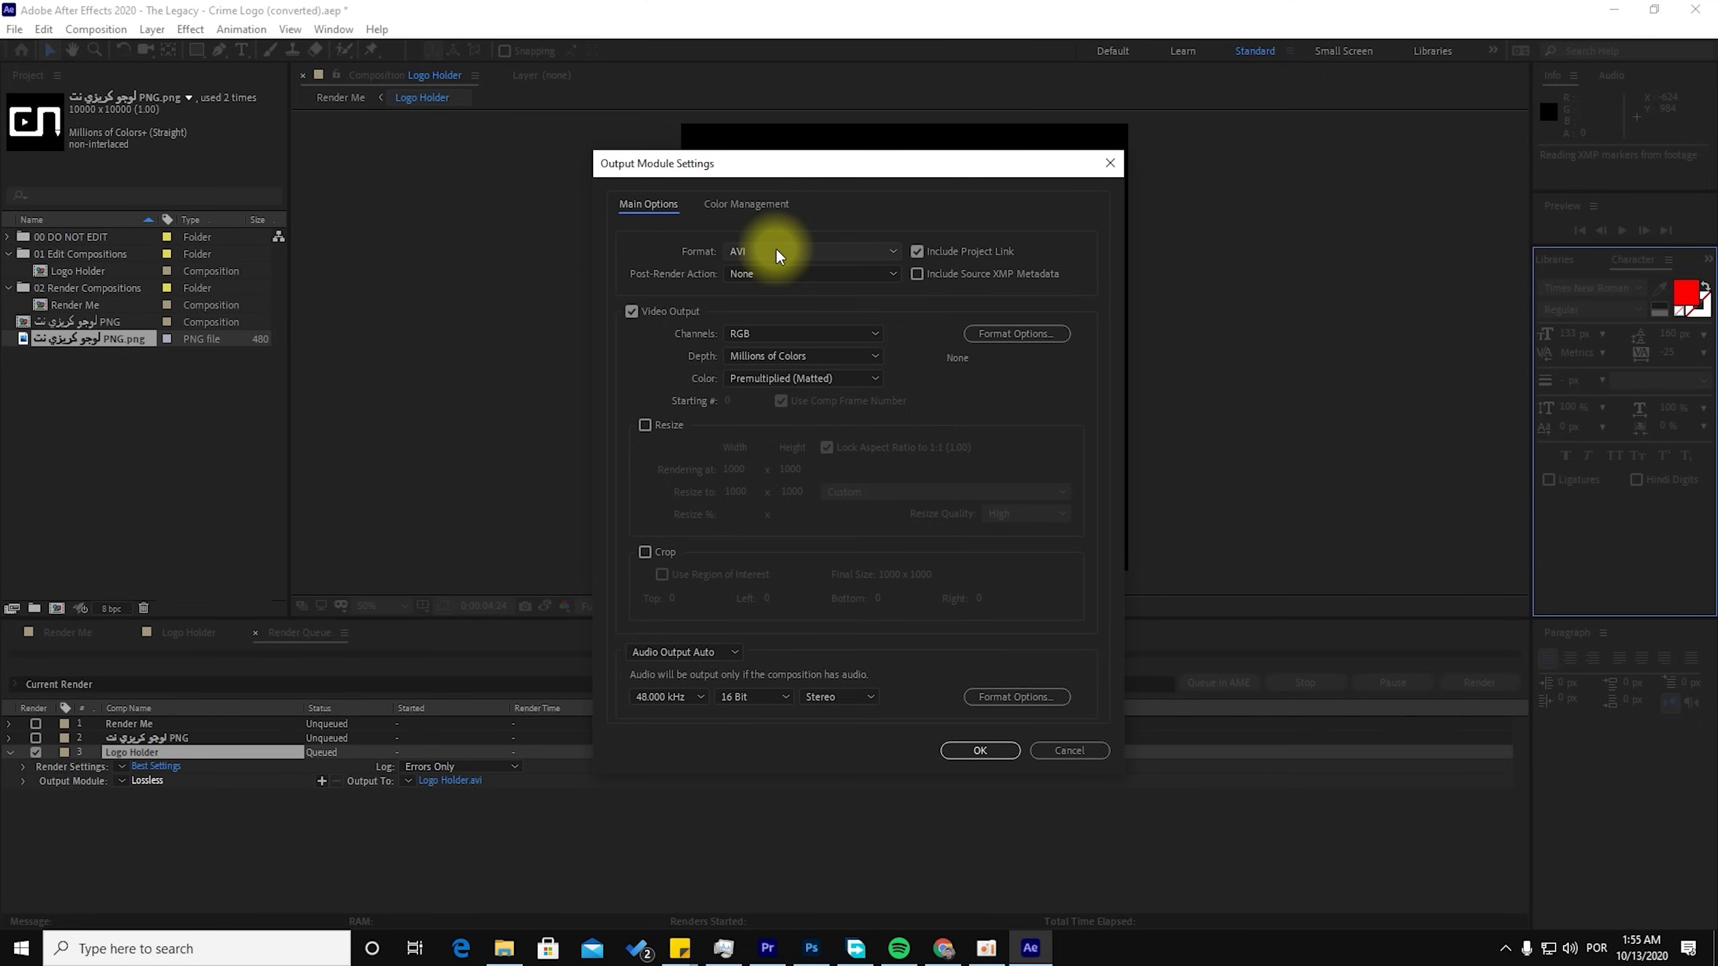
{"action": "left_click", "coordinate": [819, 262]}
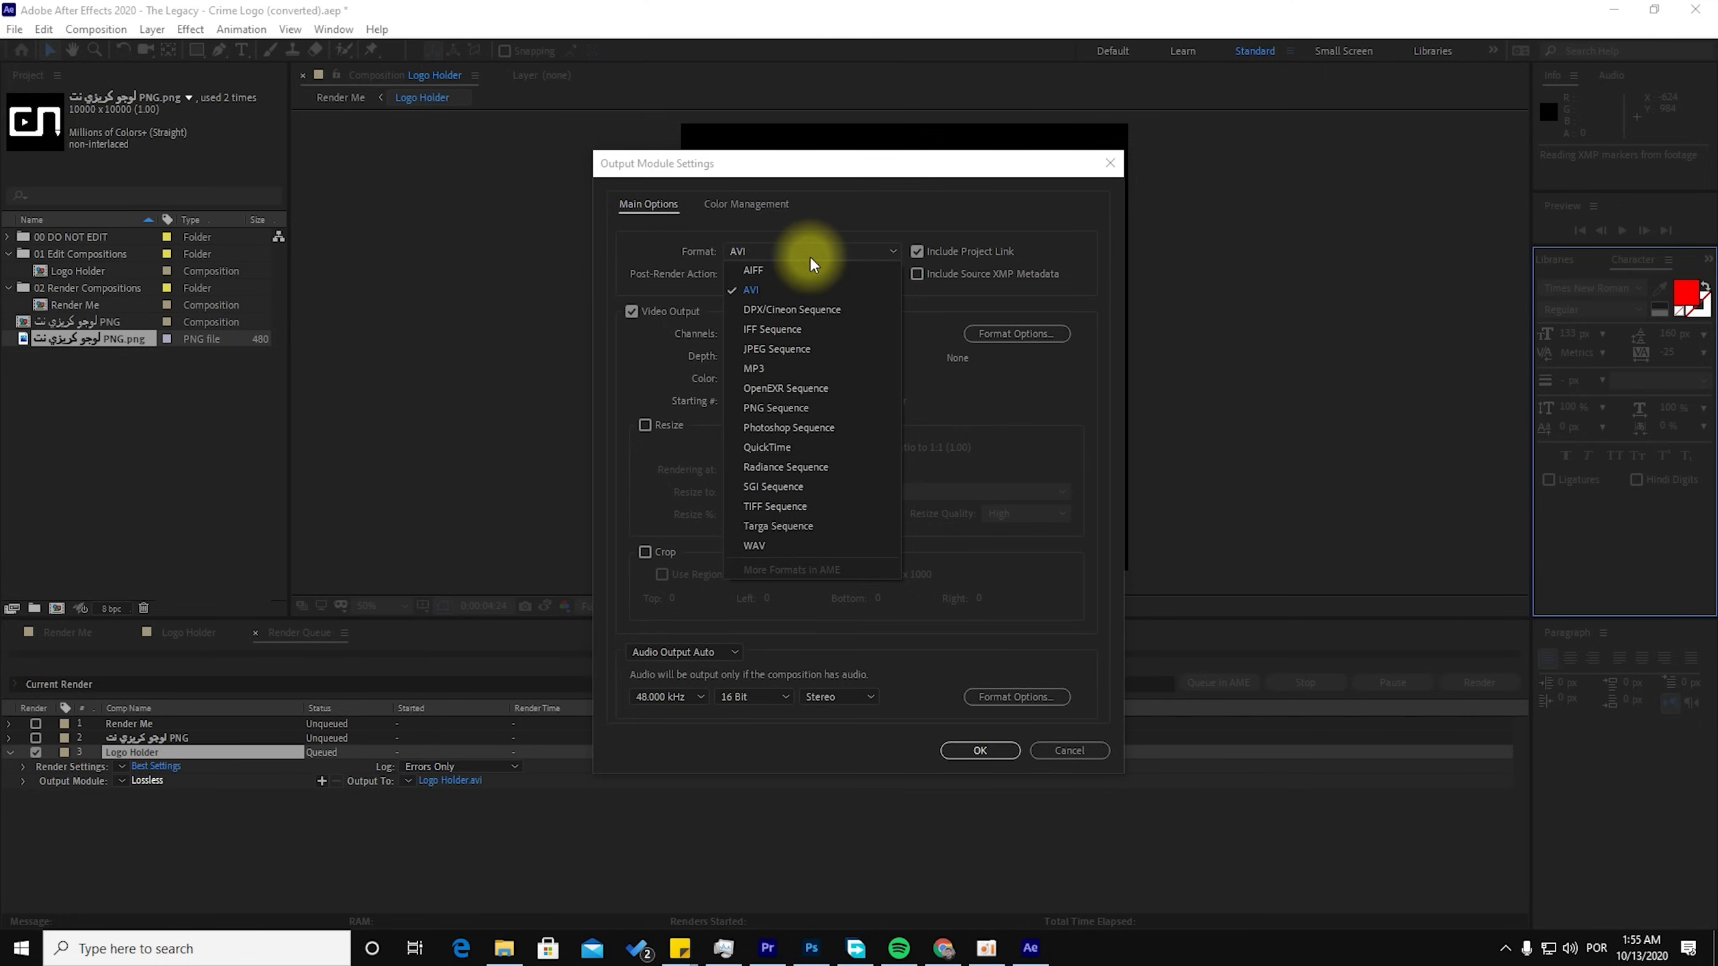
{"action": "left_click", "coordinate": [851, 456]}
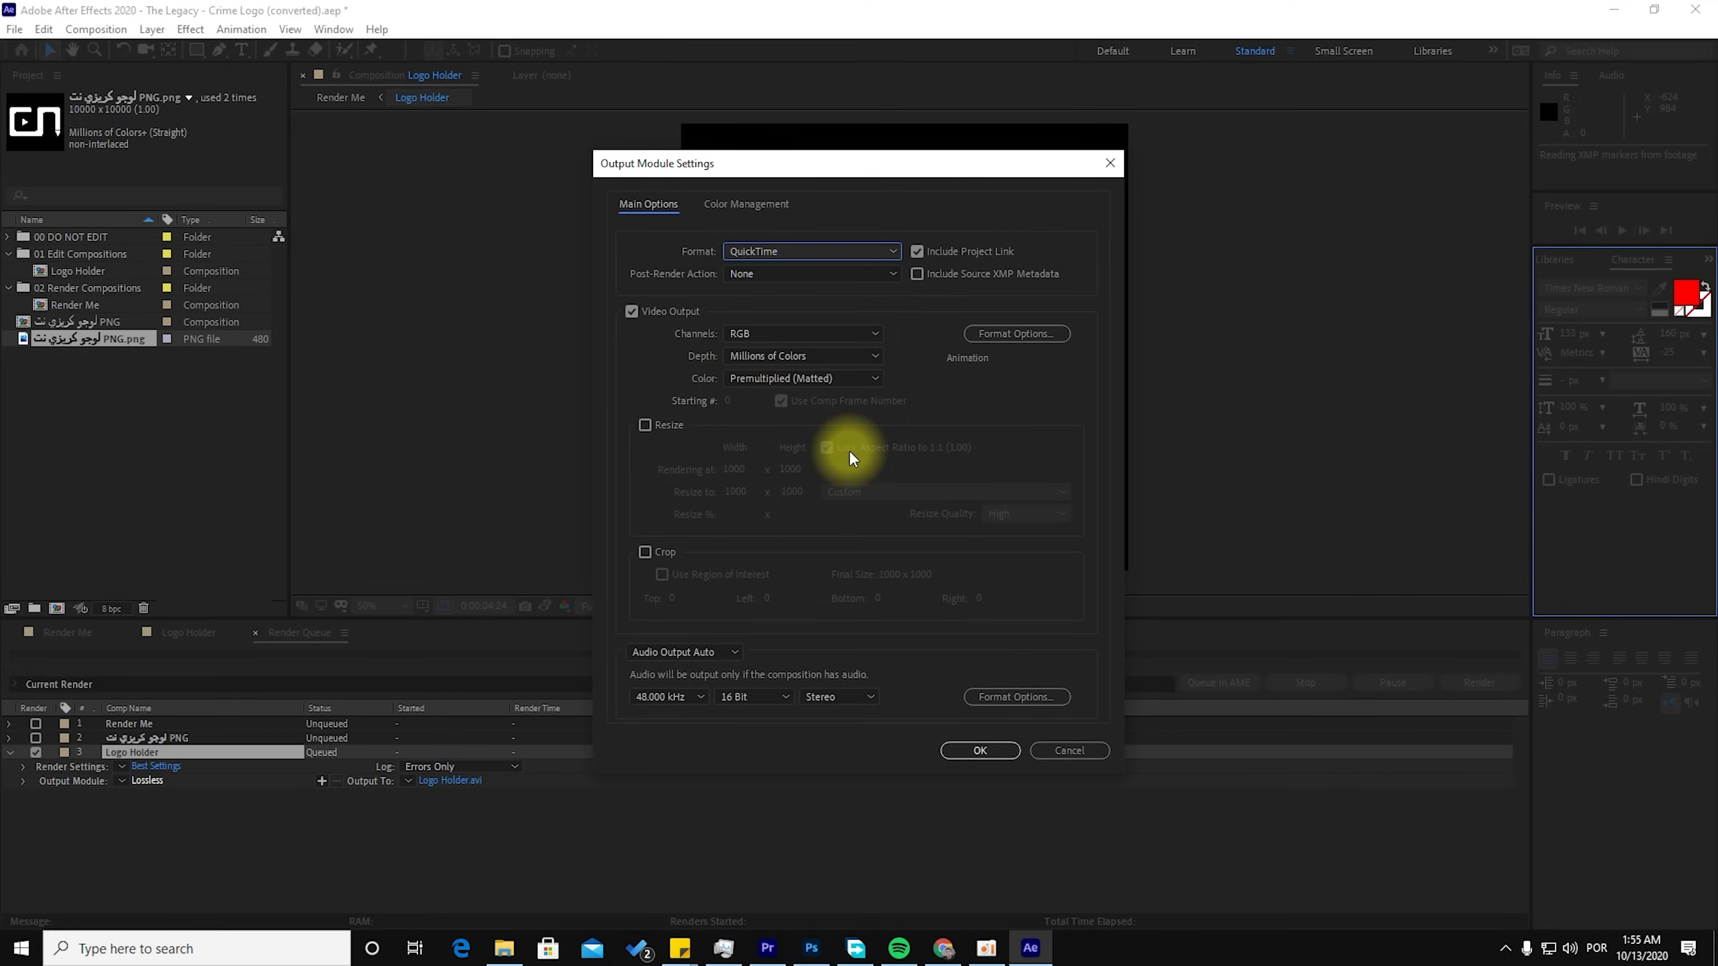
{"action": "left_click", "coordinate": [858, 251]}
{"action": "left_click", "coordinate": [849, 265]}
{"action": "left_click", "coordinate": [842, 255]}
{"action": "left_click", "coordinate": [813, 283]}
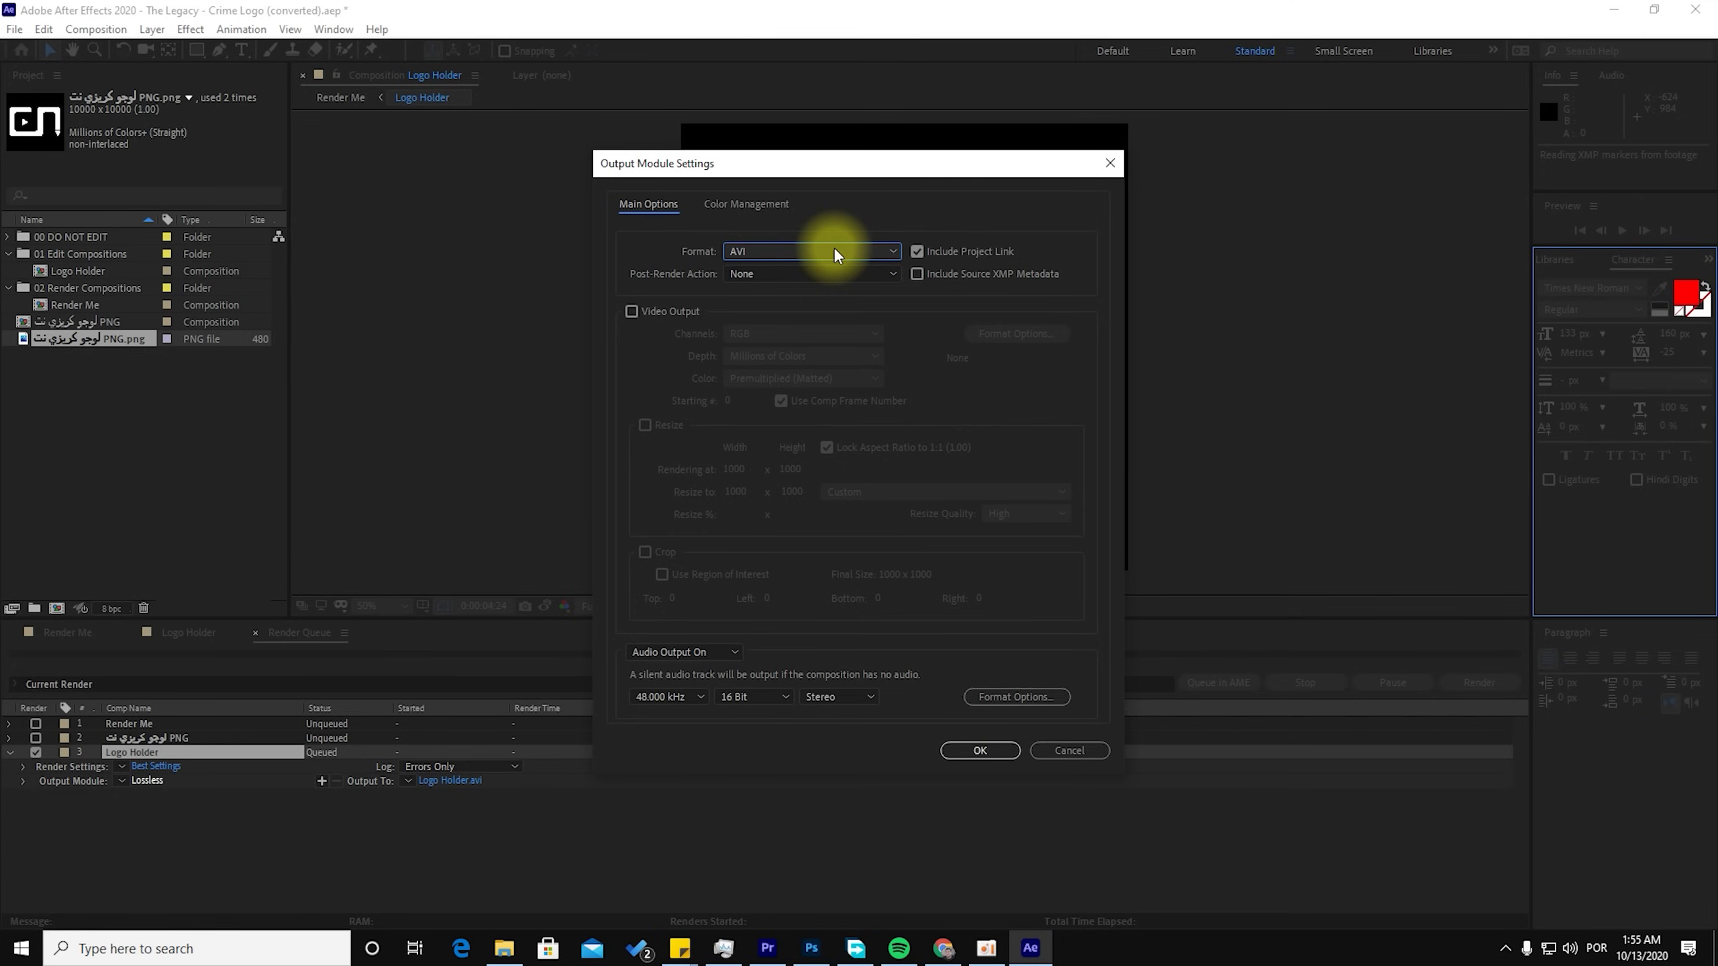
{"action": "left_click", "coordinate": [793, 251]}
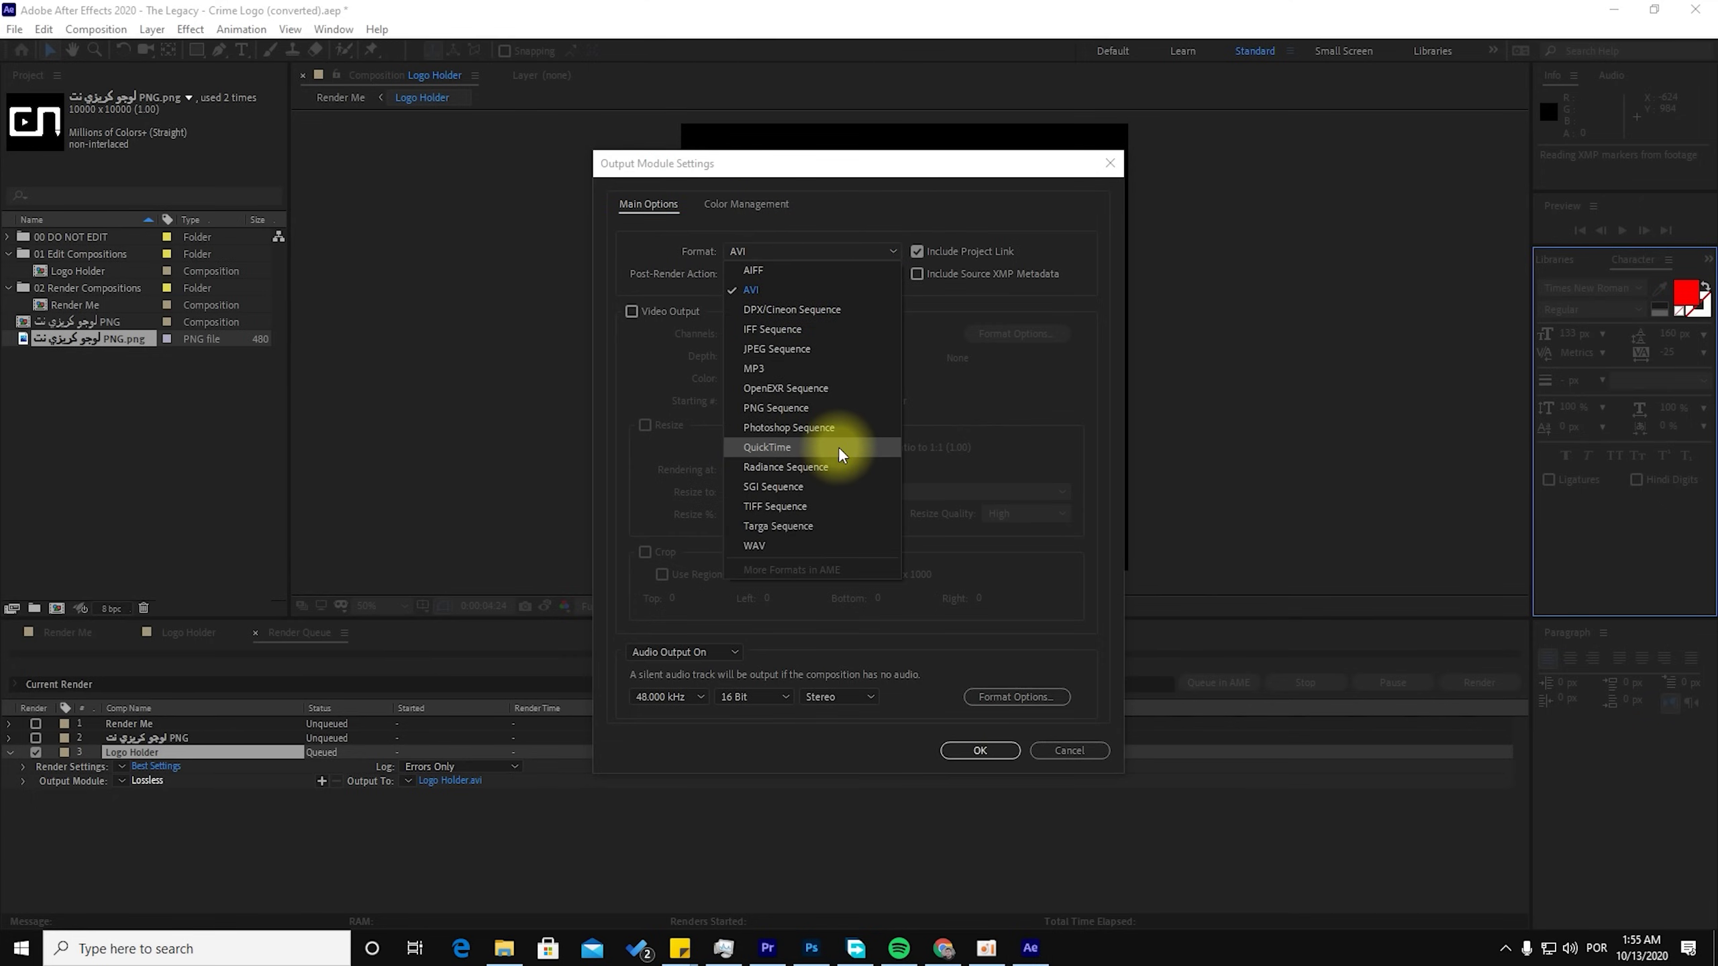
{"action": "left_click", "coordinate": [771, 447]}
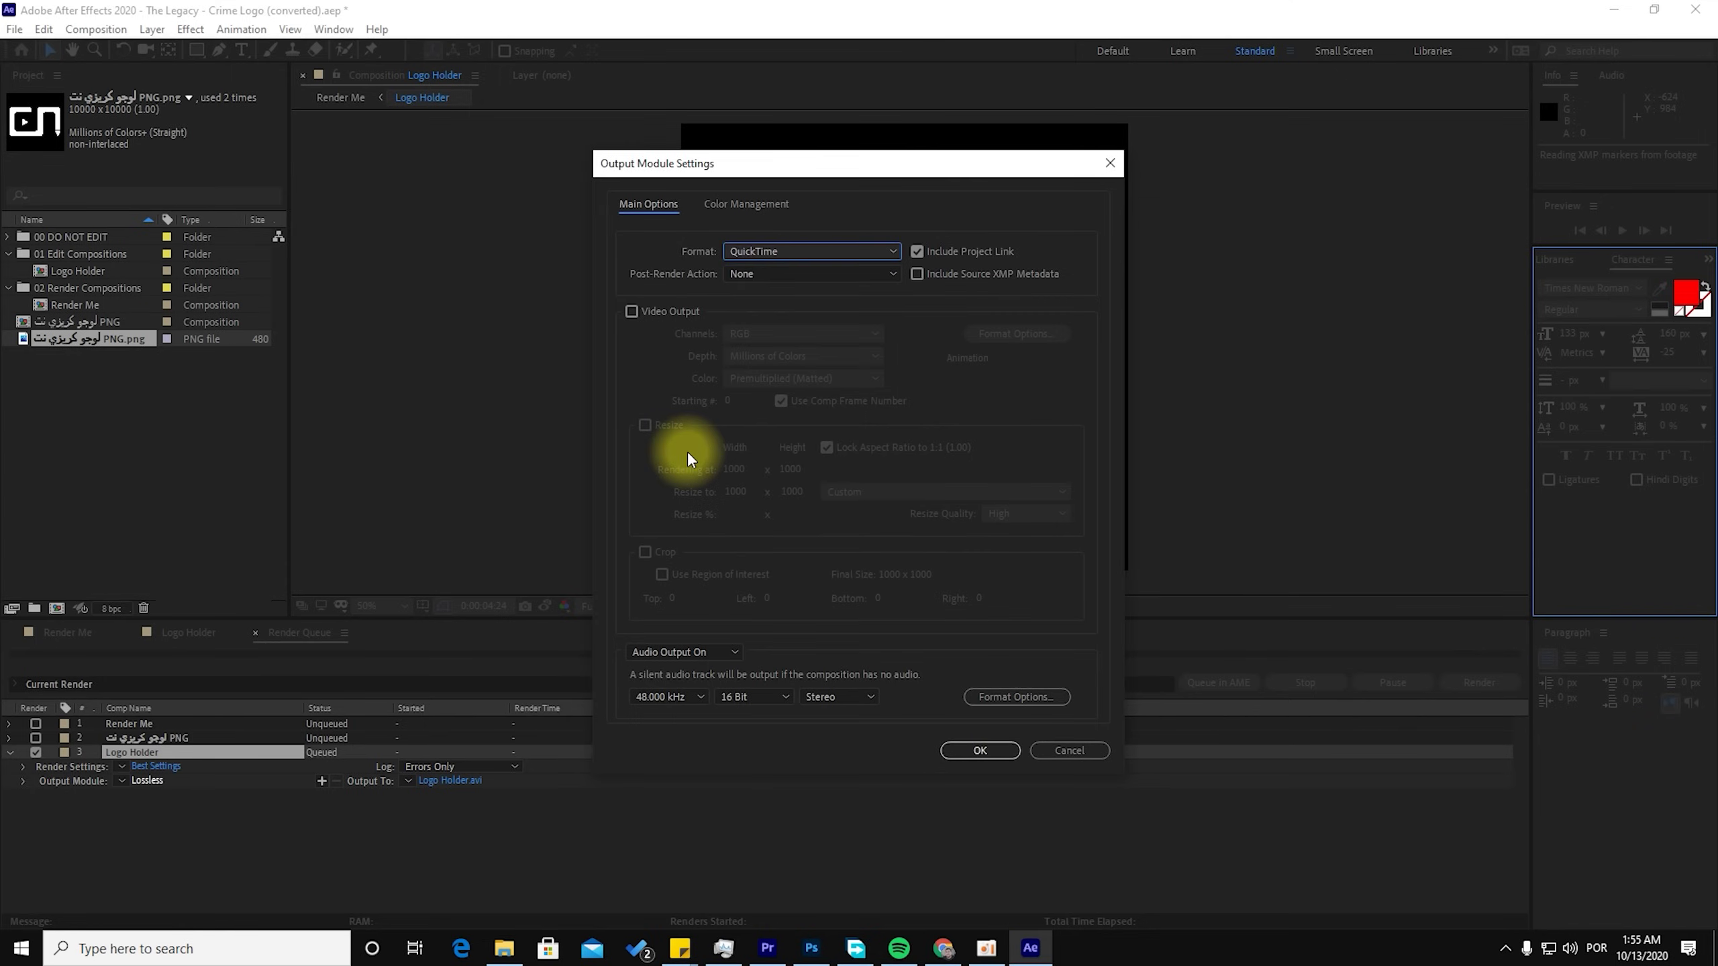
{"action": "left_click", "coordinate": [975, 751]}
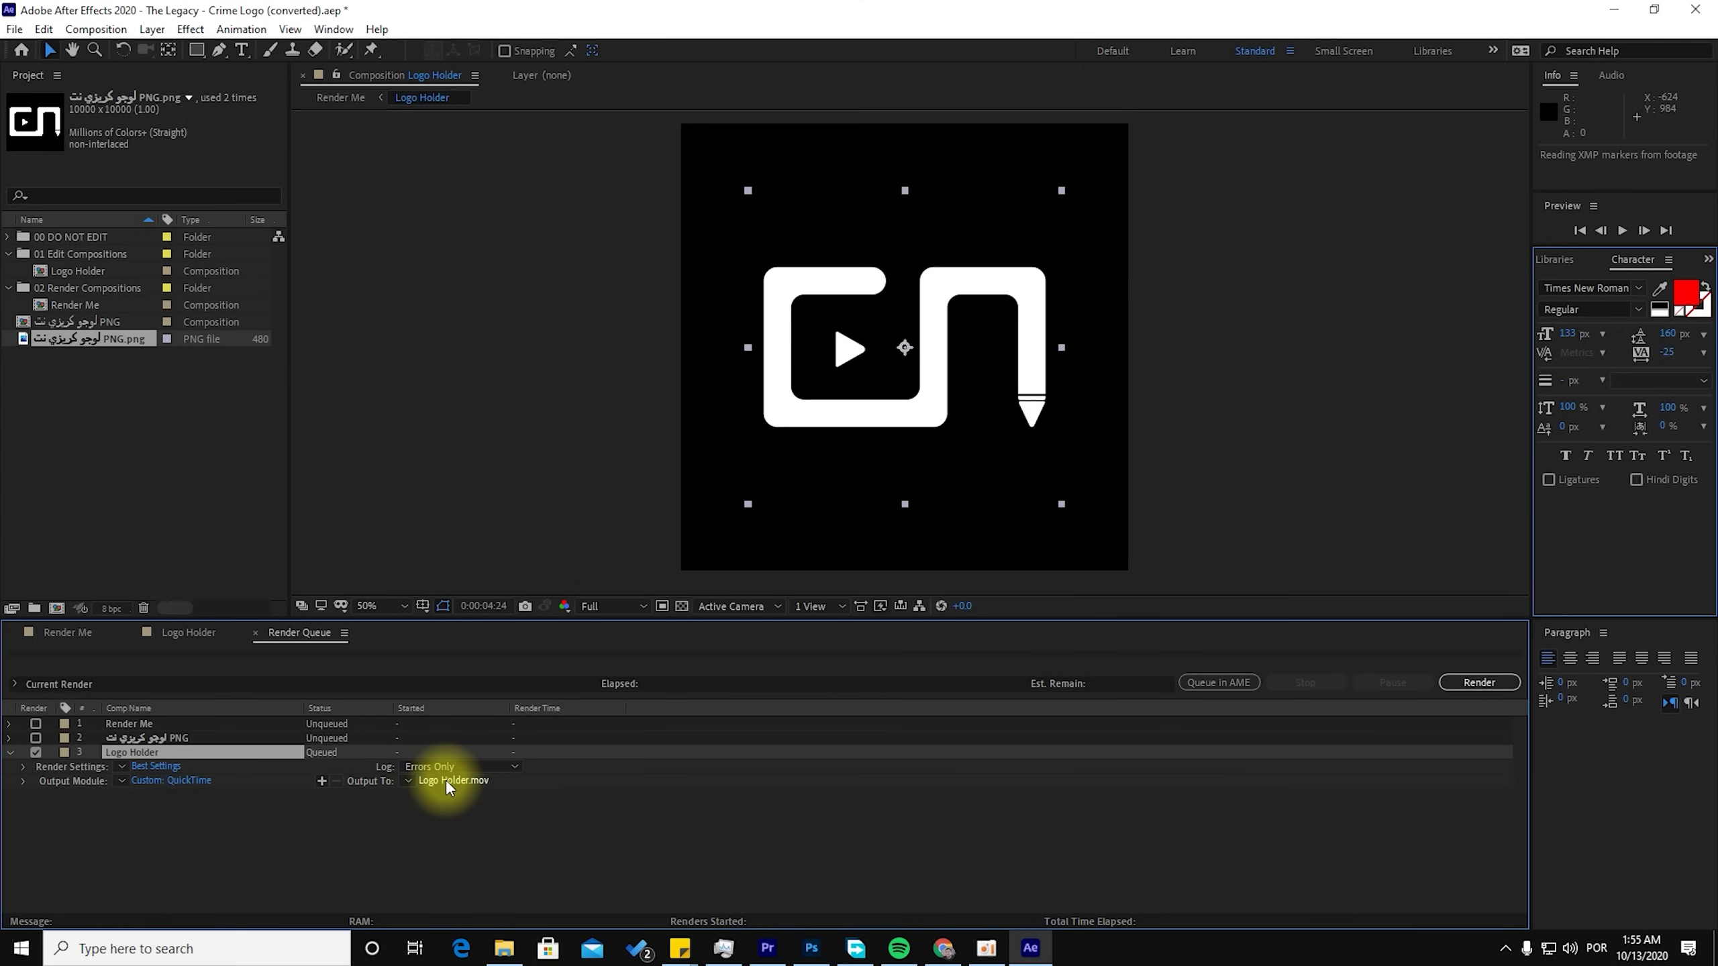
Step: Set the output file to Logo Holder.mov on the Desktop and render the queued item
{"action": "left_click", "coordinate": [447, 781]}
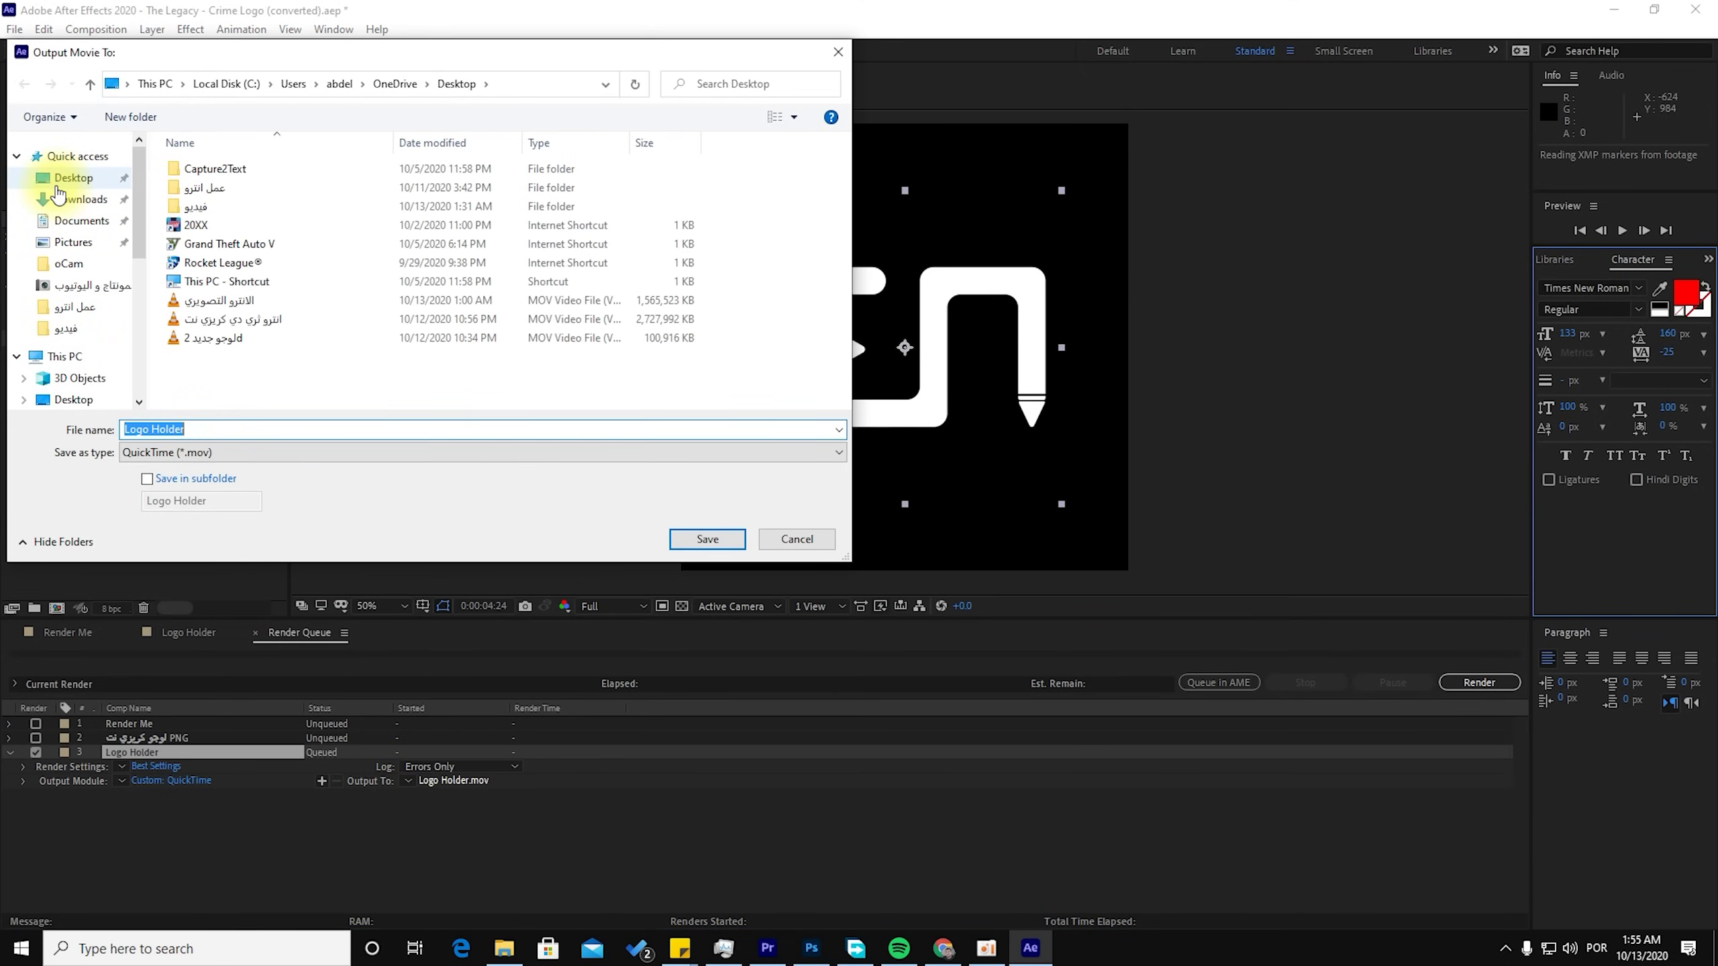
{"action": "left_click", "coordinate": [58, 187]}
{"action": "left_click", "coordinate": [707, 540]}
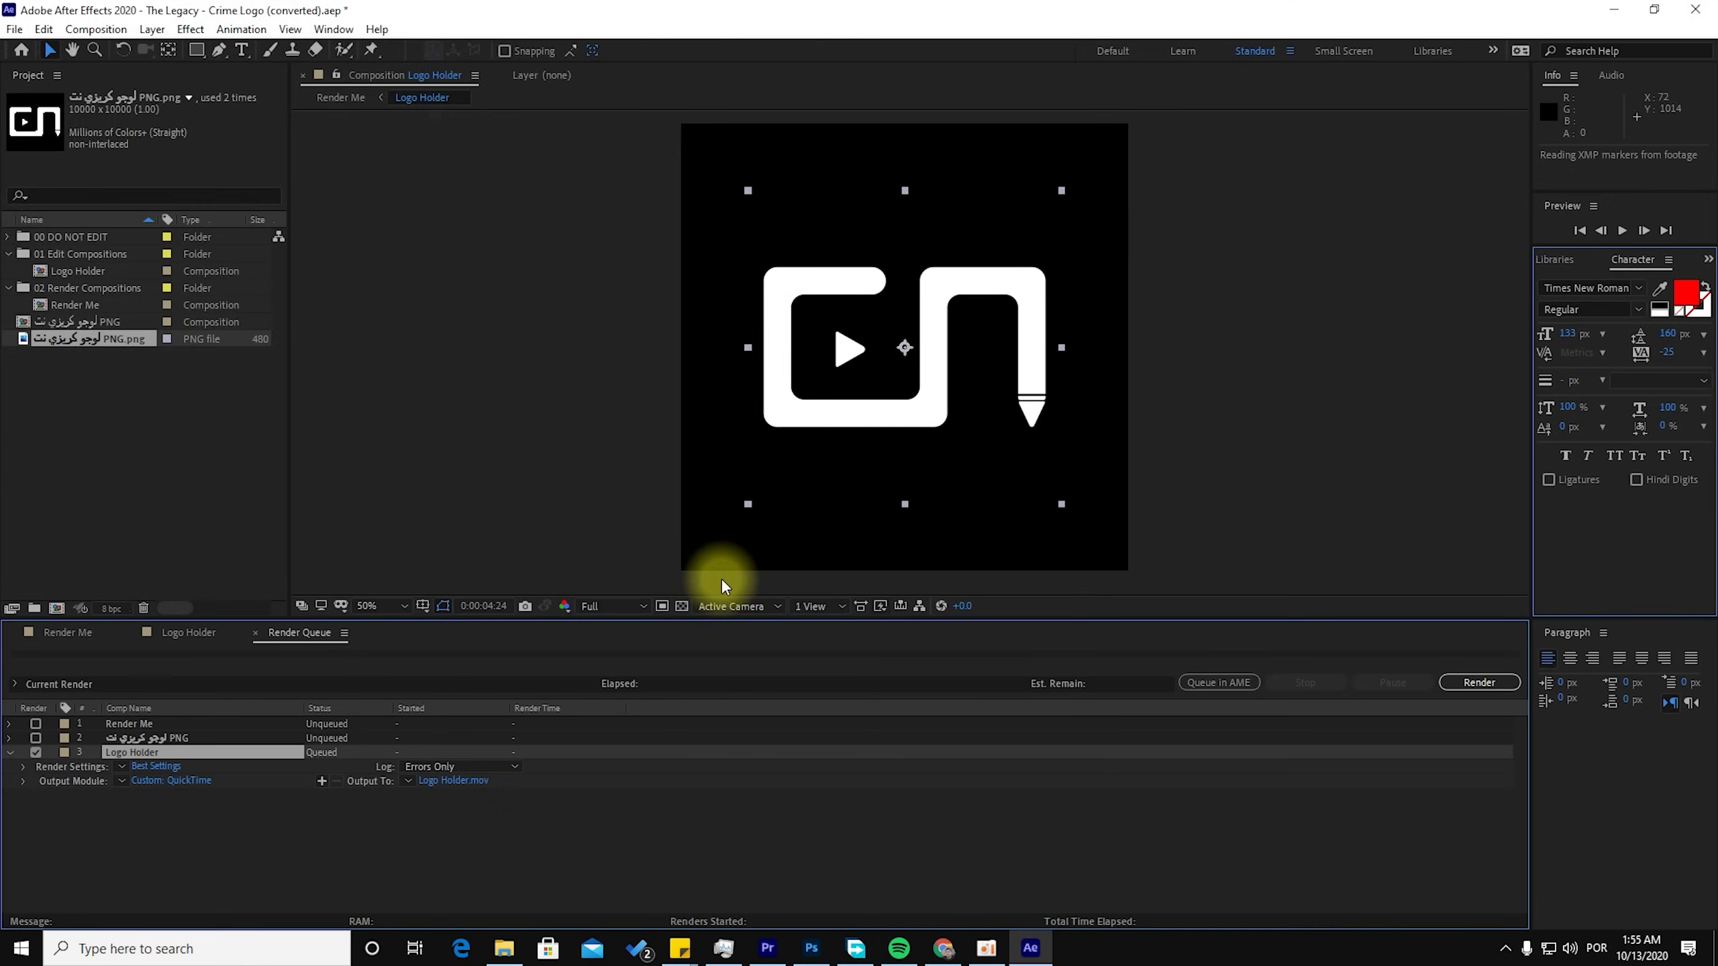
{"action": "left_click", "coordinate": [1474, 682]}
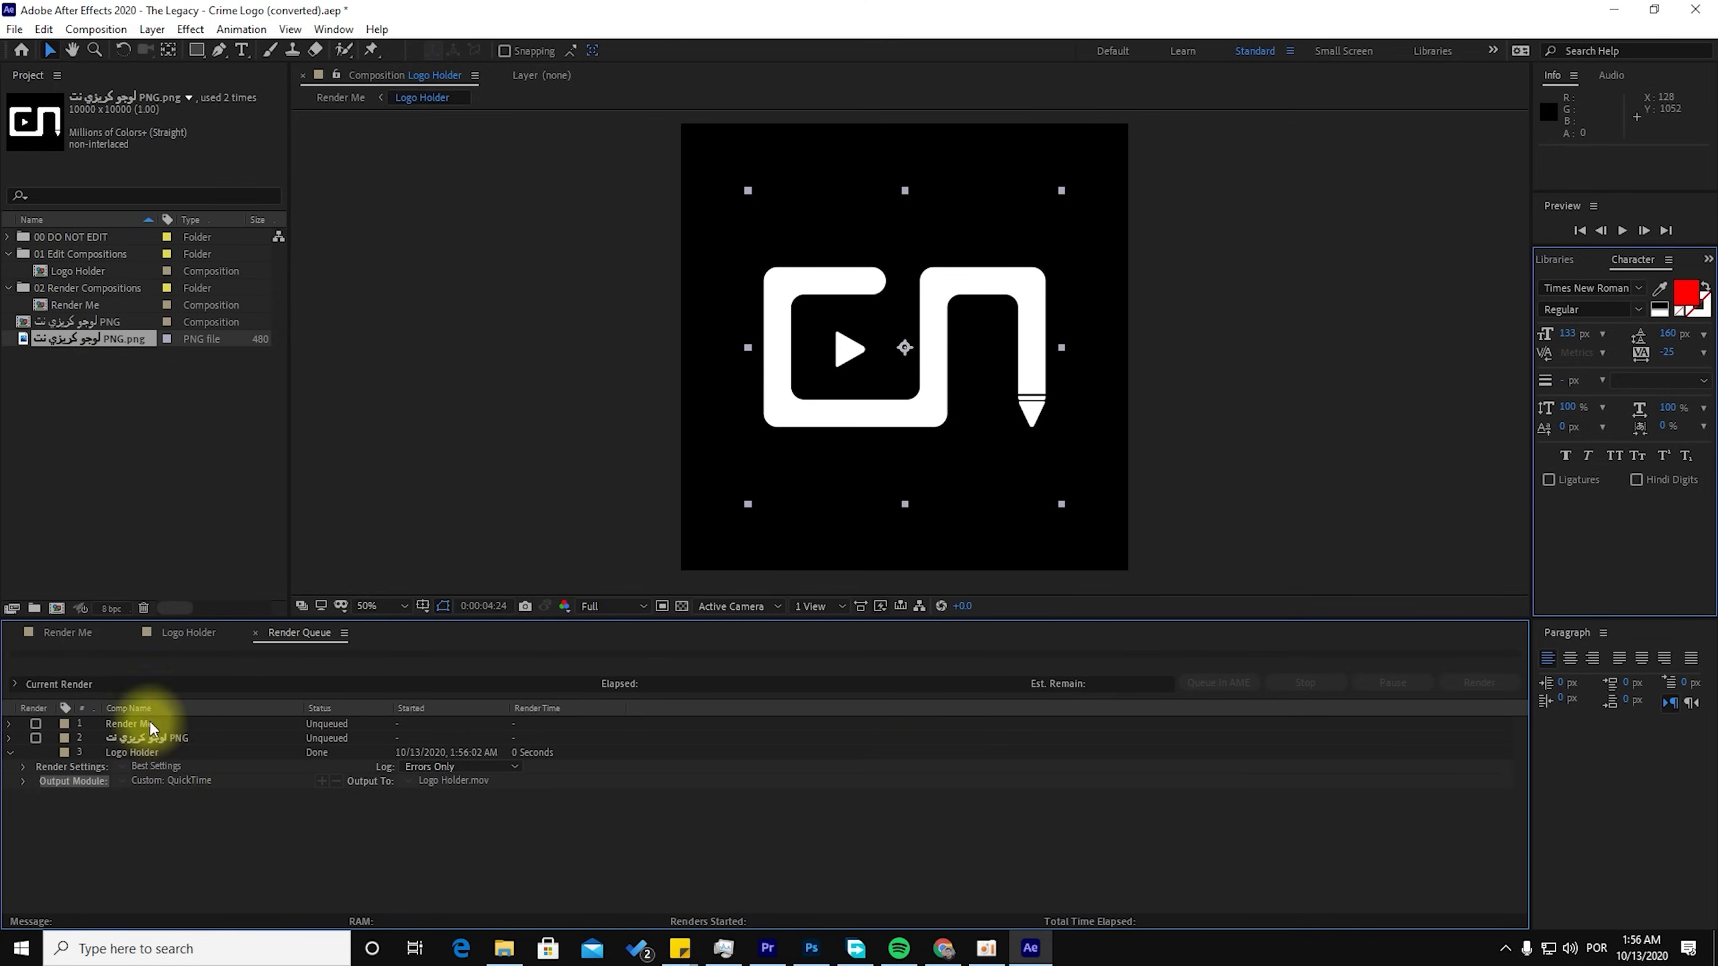
Step: Return to the Render Me composition and add it to the render queue again
{"action": "left_click", "coordinate": [76, 632]}
{"action": "key", "text": "ctrl+m"}
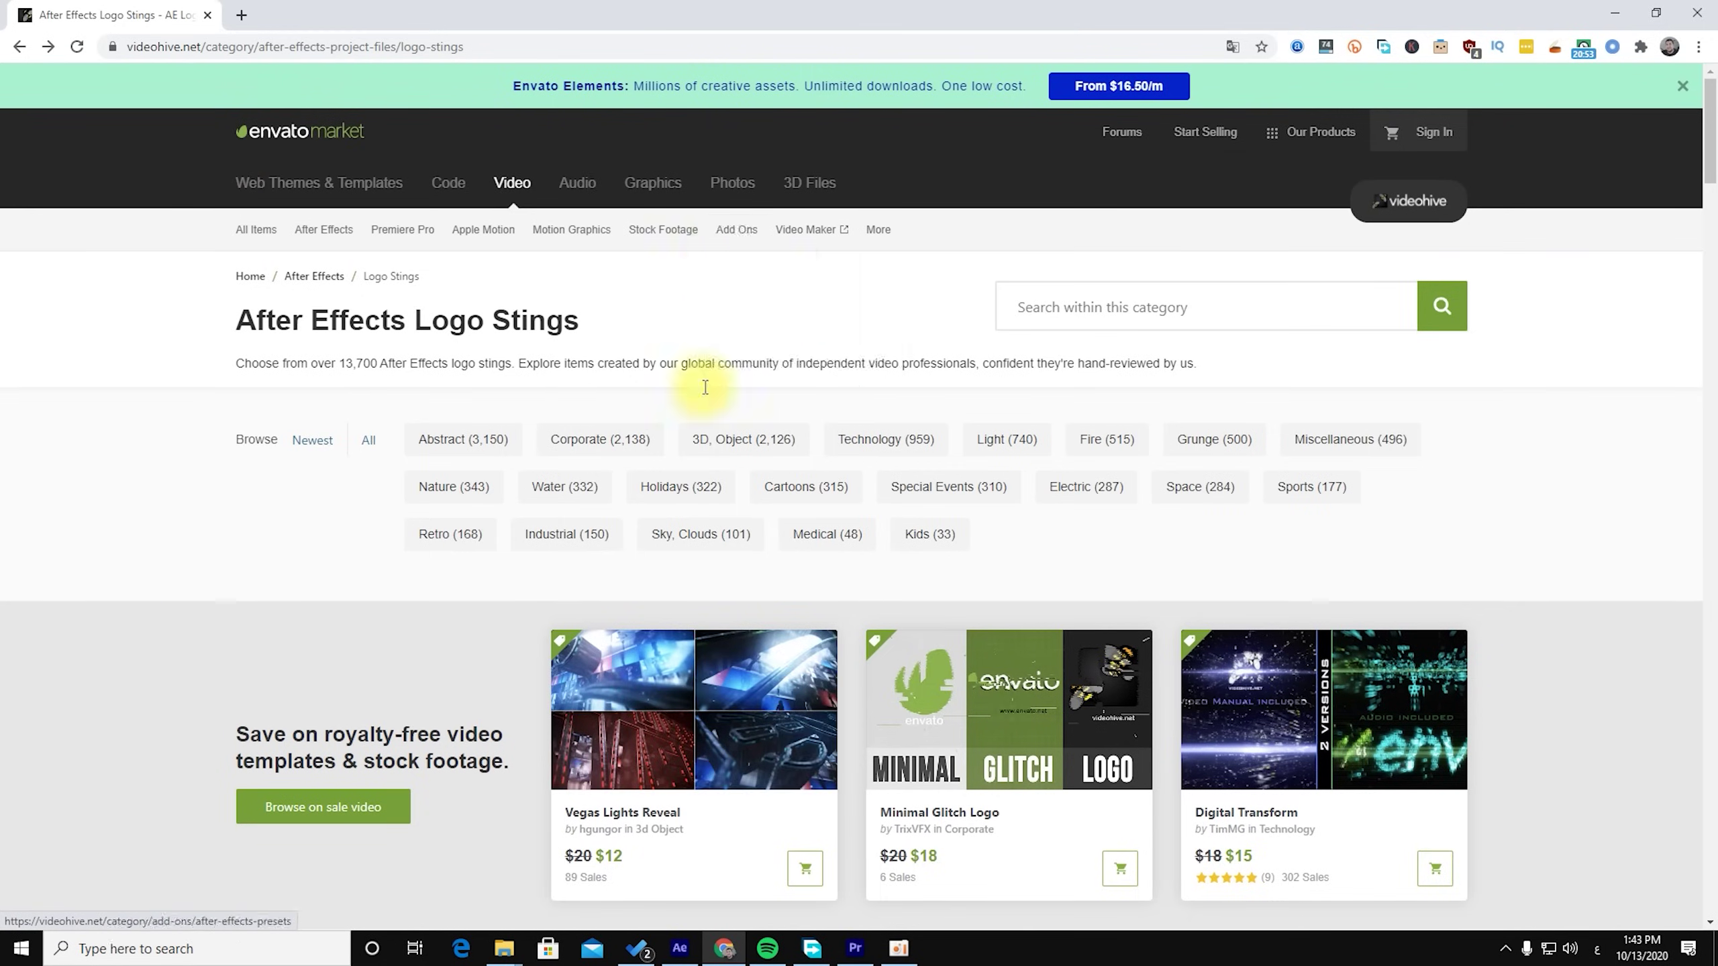
Step: Browse the After Effects Logo Stings category on VideoHive and open the Waving 3D Logo Reveal template
{"action": "scroll", "coordinate": [522, 422], "scroll_direction": "down", "scroll_amount": 10}
{"action": "scroll", "coordinate": [521, 426], "scroll_direction": "down", "scroll_amount": 15}
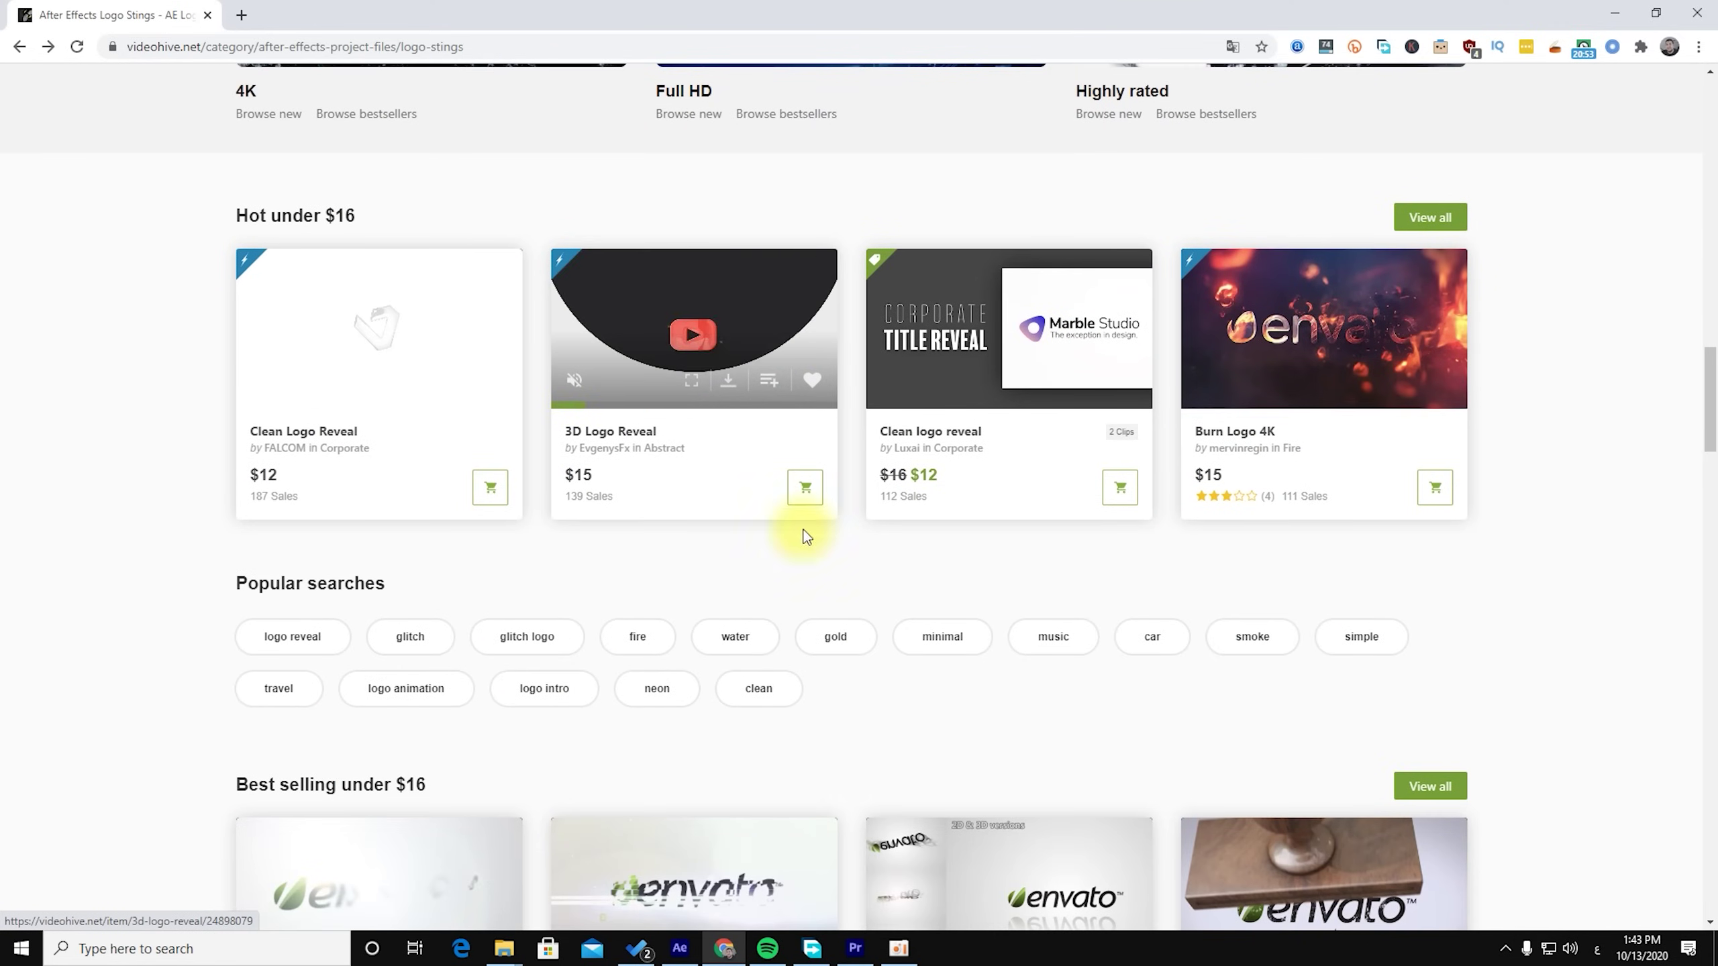
{"action": "scroll", "coordinate": [804, 530], "scroll_direction": "down", "scroll_amount": 4}
{"action": "scroll", "coordinate": [403, 334], "scroll_direction": "up", "scroll_amount": 15}
{"action": "left_click", "coordinate": [385, 561]}
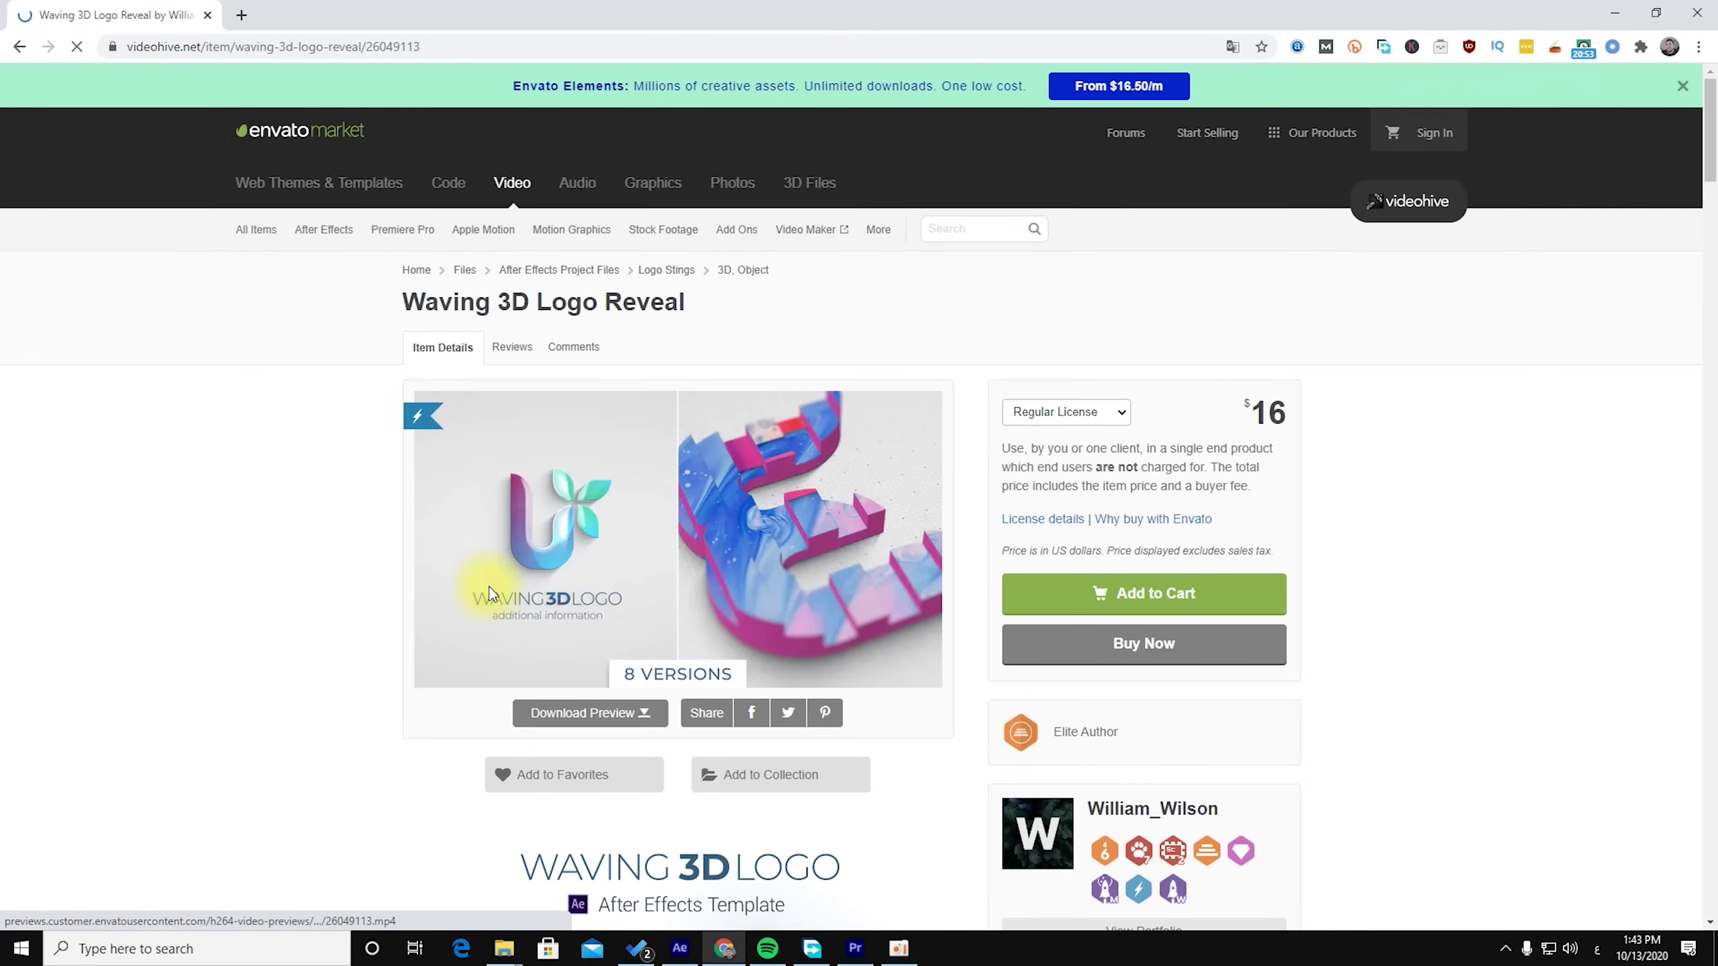
Step: Examine the Waving 3D Logo Reveal item page, from its description and related templates back up to the license and purchase options
{"action": "scroll", "coordinate": [817, 596], "scroll_direction": "down", "scroll_amount": 3}
{"action": "scroll", "coordinate": [714, 562], "scroll_direction": "down", "scroll_amount": 4}
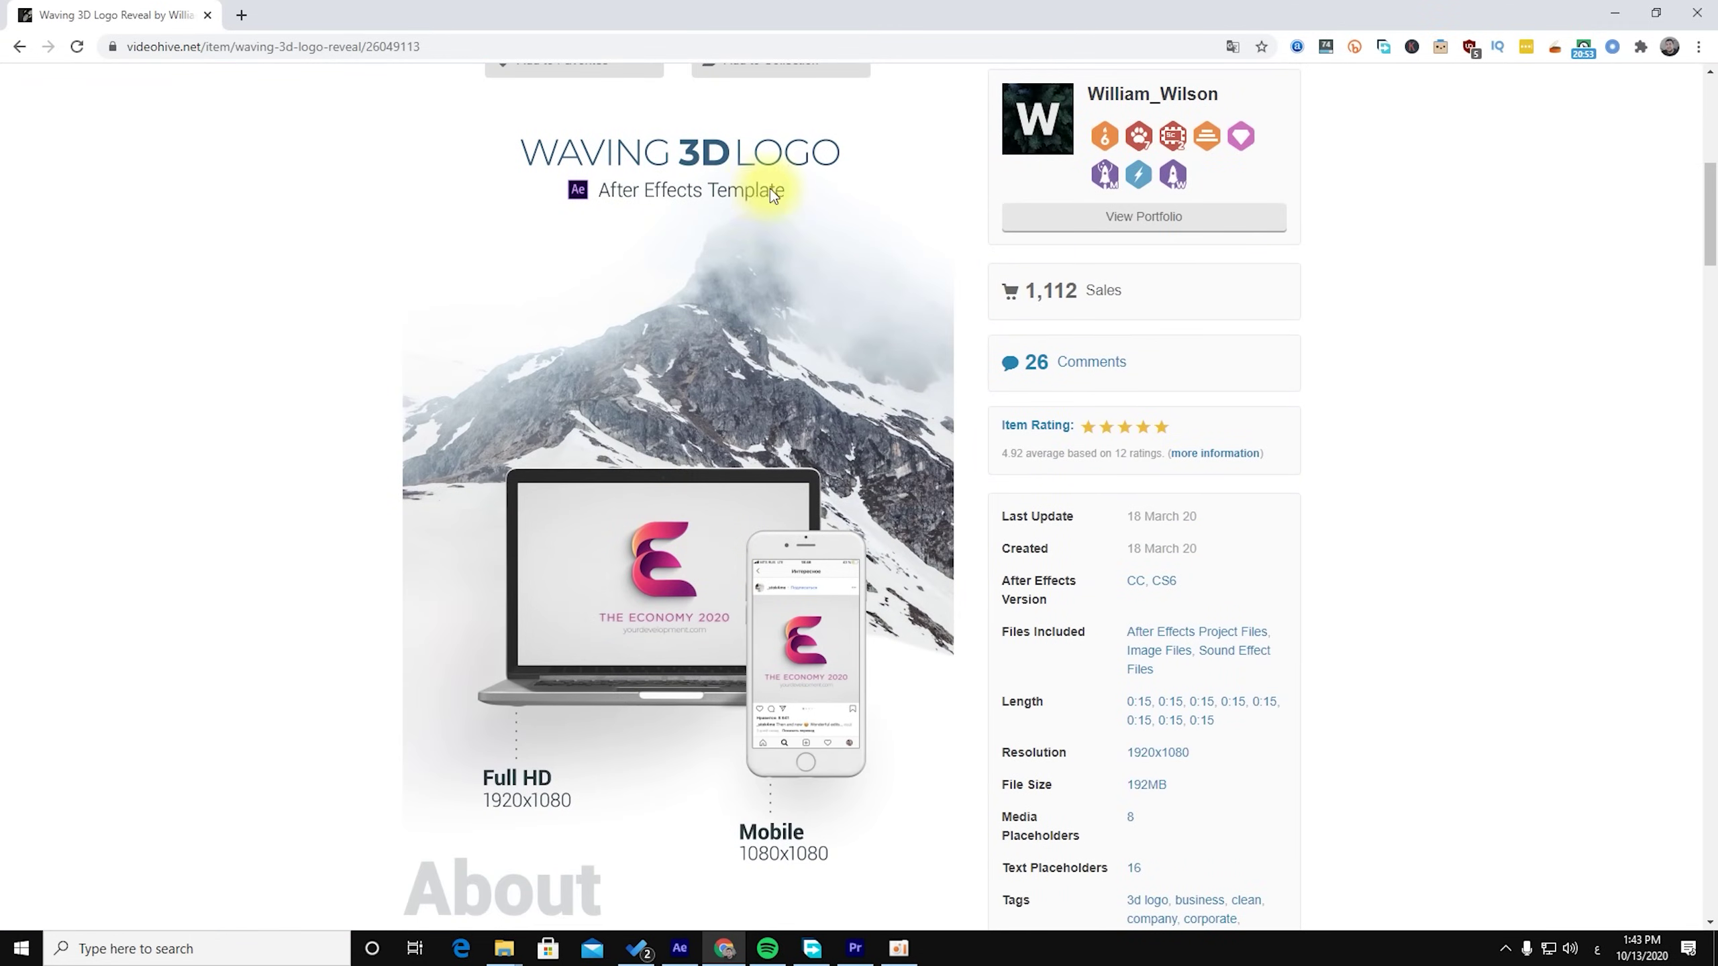
{"action": "scroll", "coordinate": [775, 230], "scroll_direction": "down", "scroll_amount": 20}
{"action": "scroll", "coordinate": [778, 376], "scroll_direction": "down", "scroll_amount": 15}
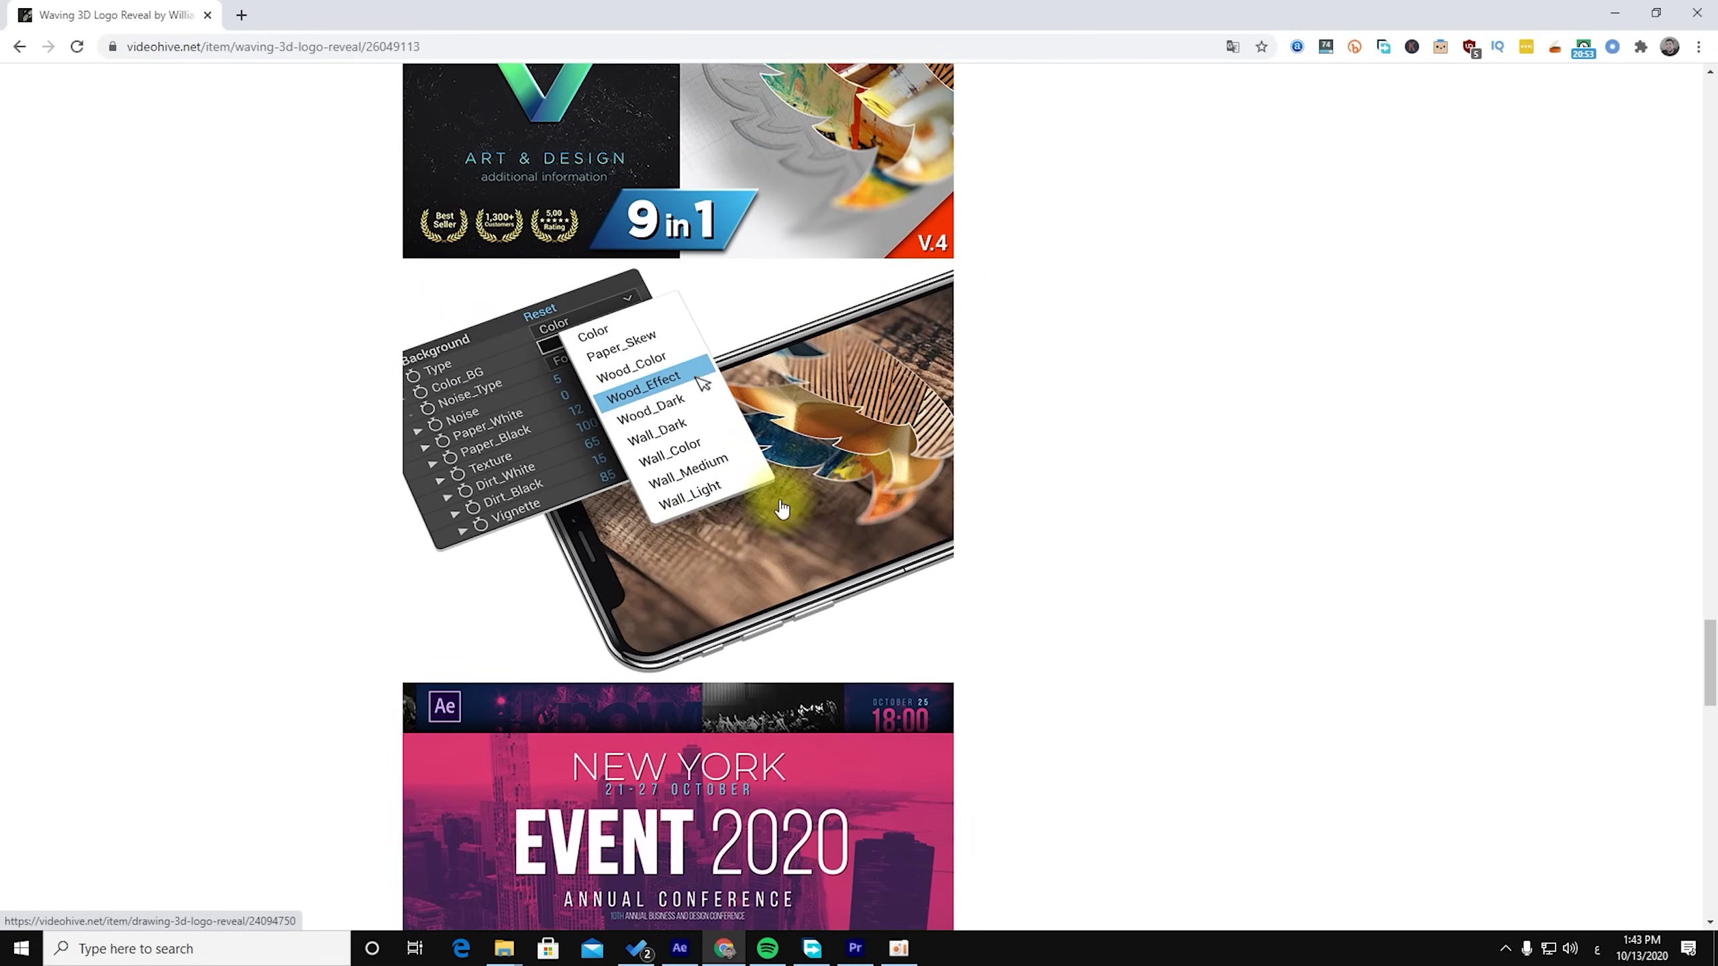
{"action": "scroll", "coordinate": [676, 541], "scroll_direction": "down", "scroll_amount": 12}
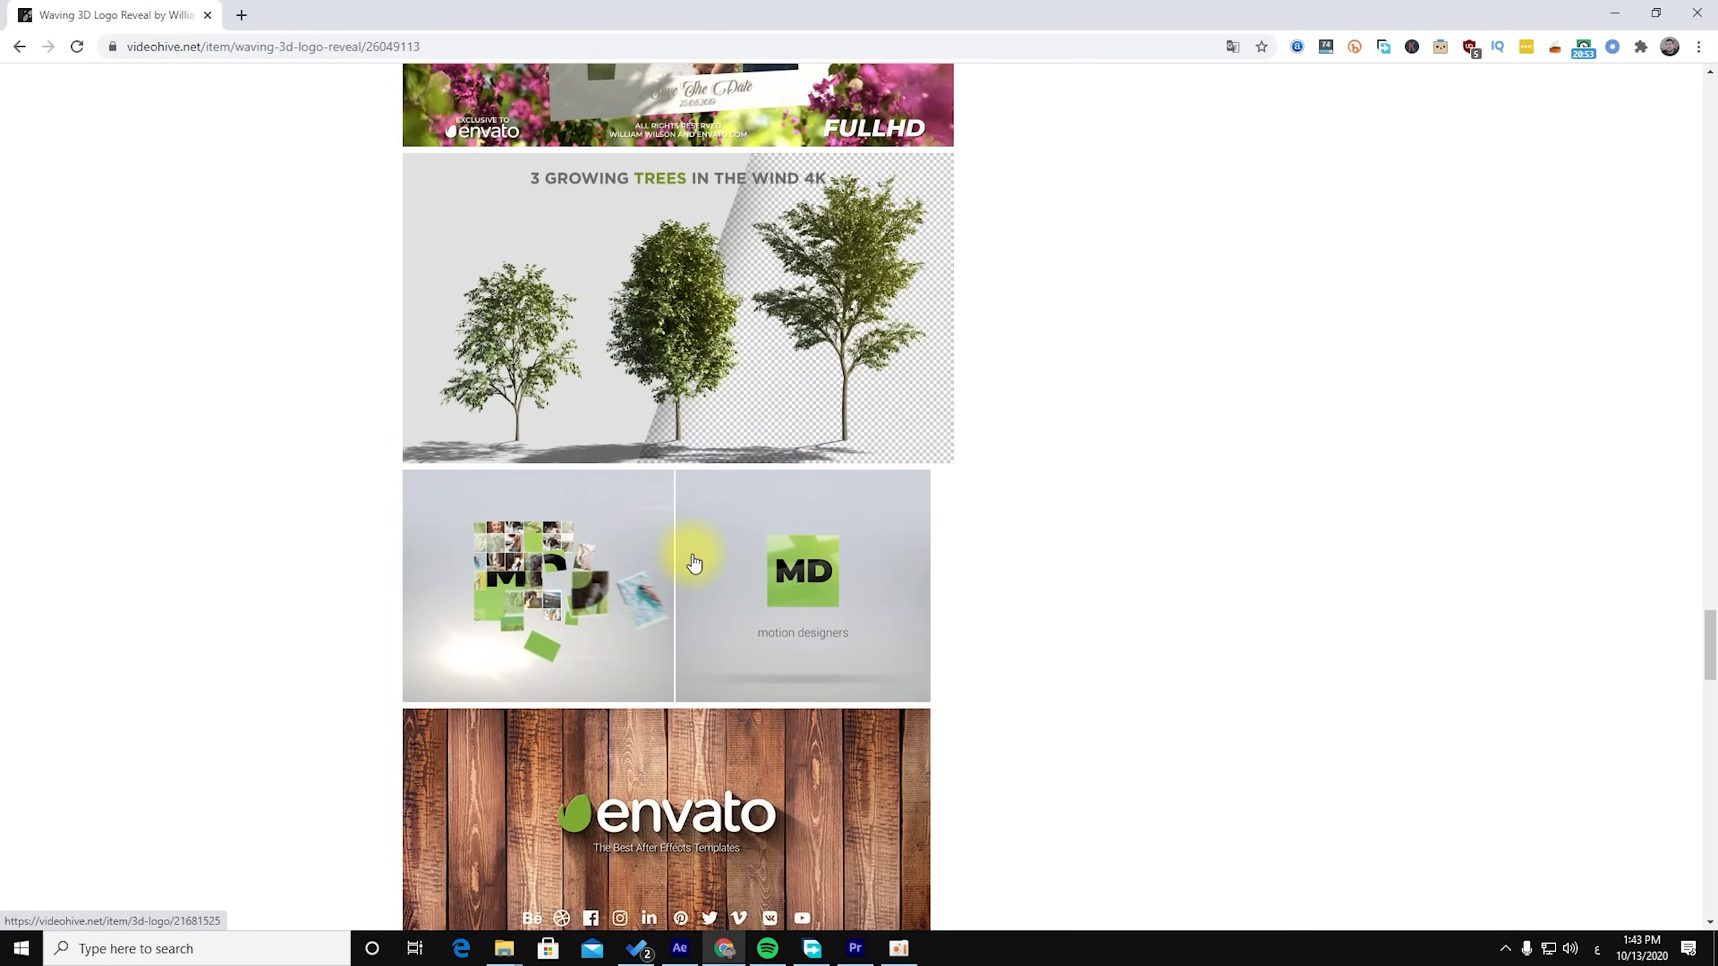
{"action": "scroll", "coordinate": [694, 563], "scroll_direction": "down", "scroll_amount": 15}
{"action": "scroll", "coordinate": [668, 441], "scroll_direction": "down", "scroll_amount": 20}
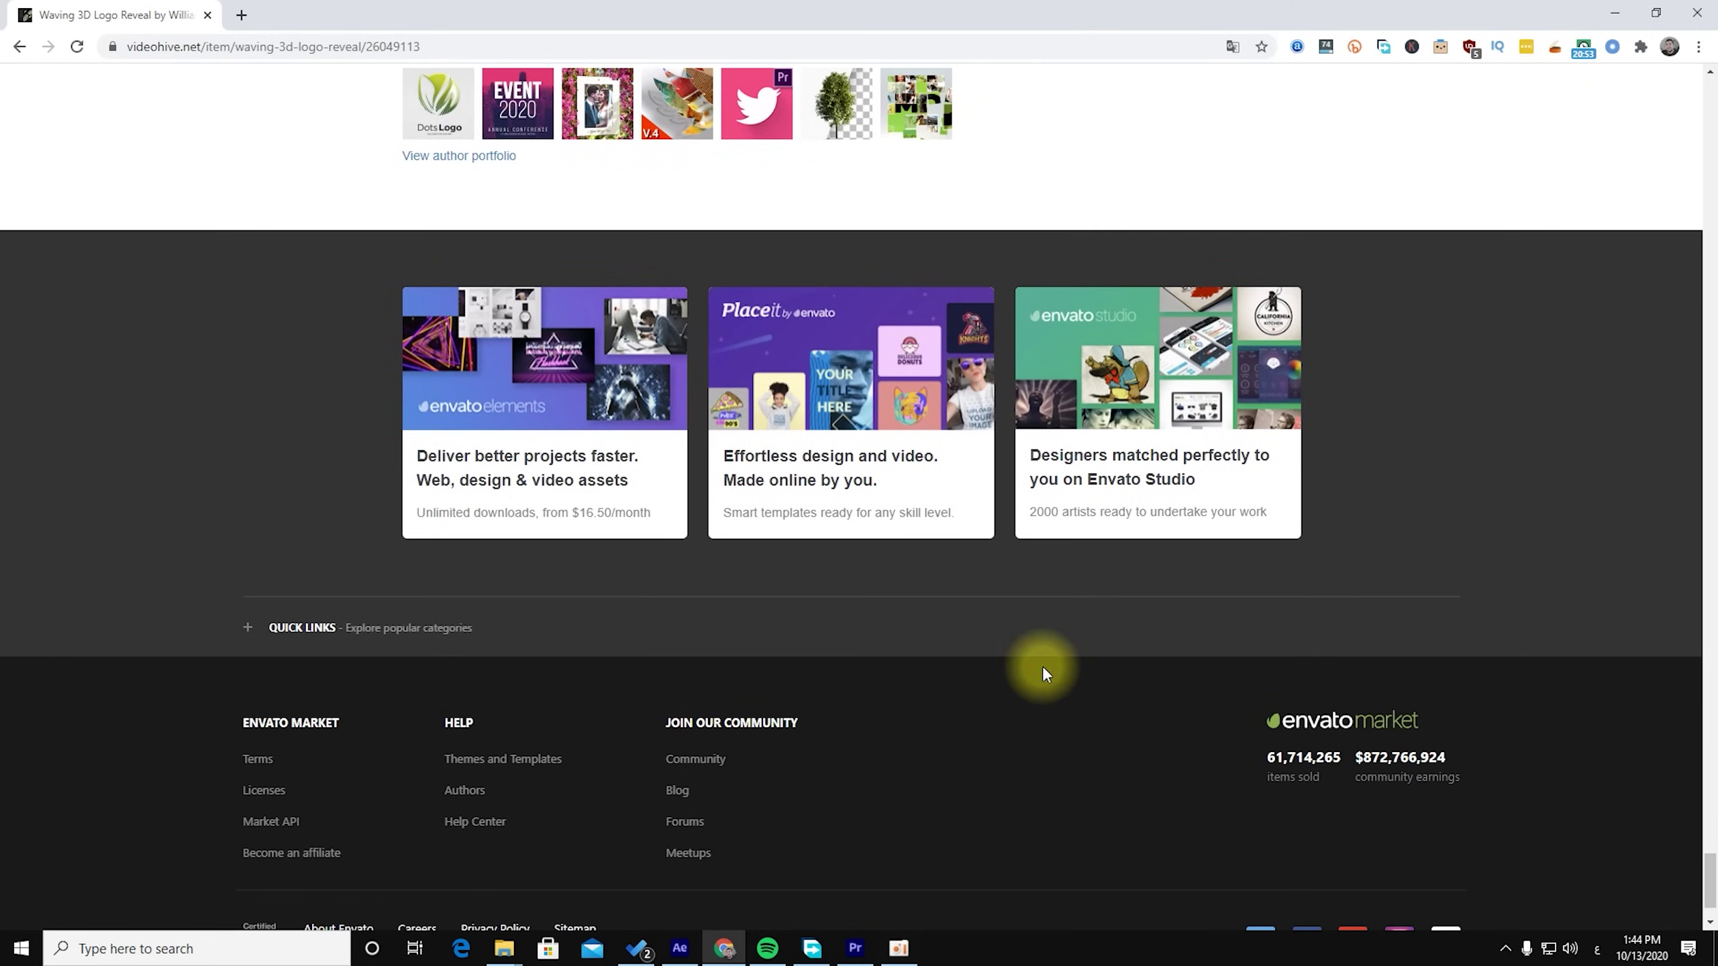
{"action": "left_click_drag", "start_coordinate": [1710, 880], "coordinate": [1709, 101]}
{"action": "left_click", "coordinate": [1316, 469]}
{"action": "scroll", "coordinate": [1316, 482], "scroll_direction": "down", "scroll_amount": 2}
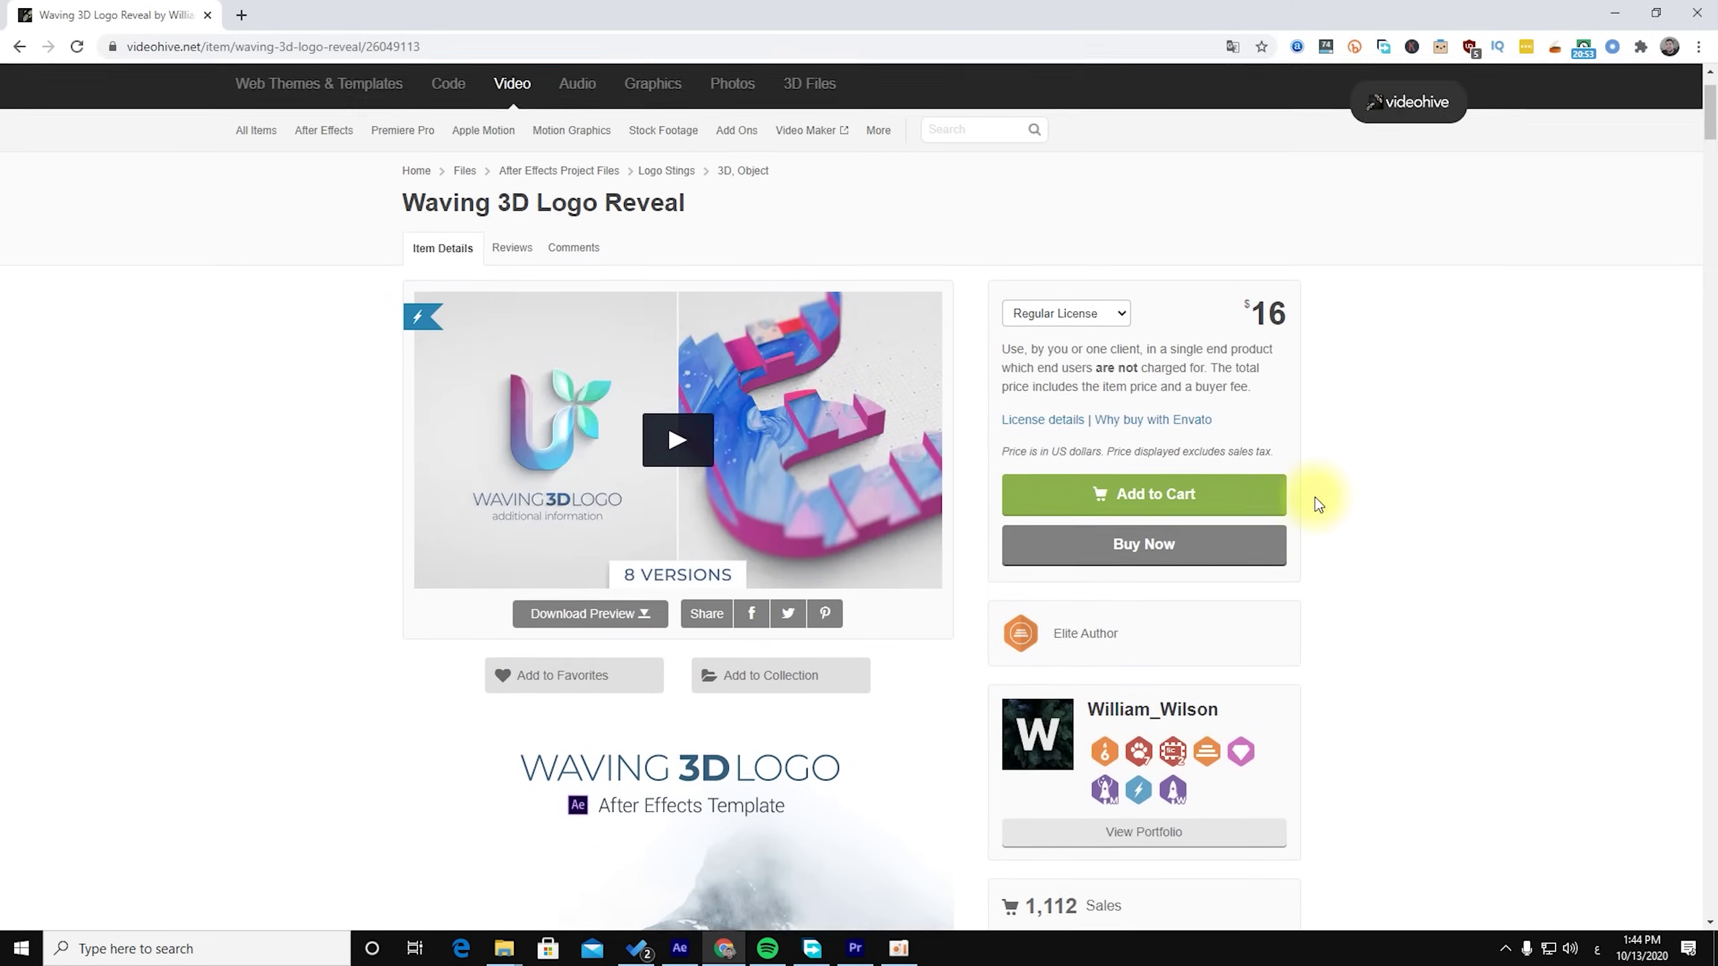
{"action": "left_click", "coordinate": [852, 951]}
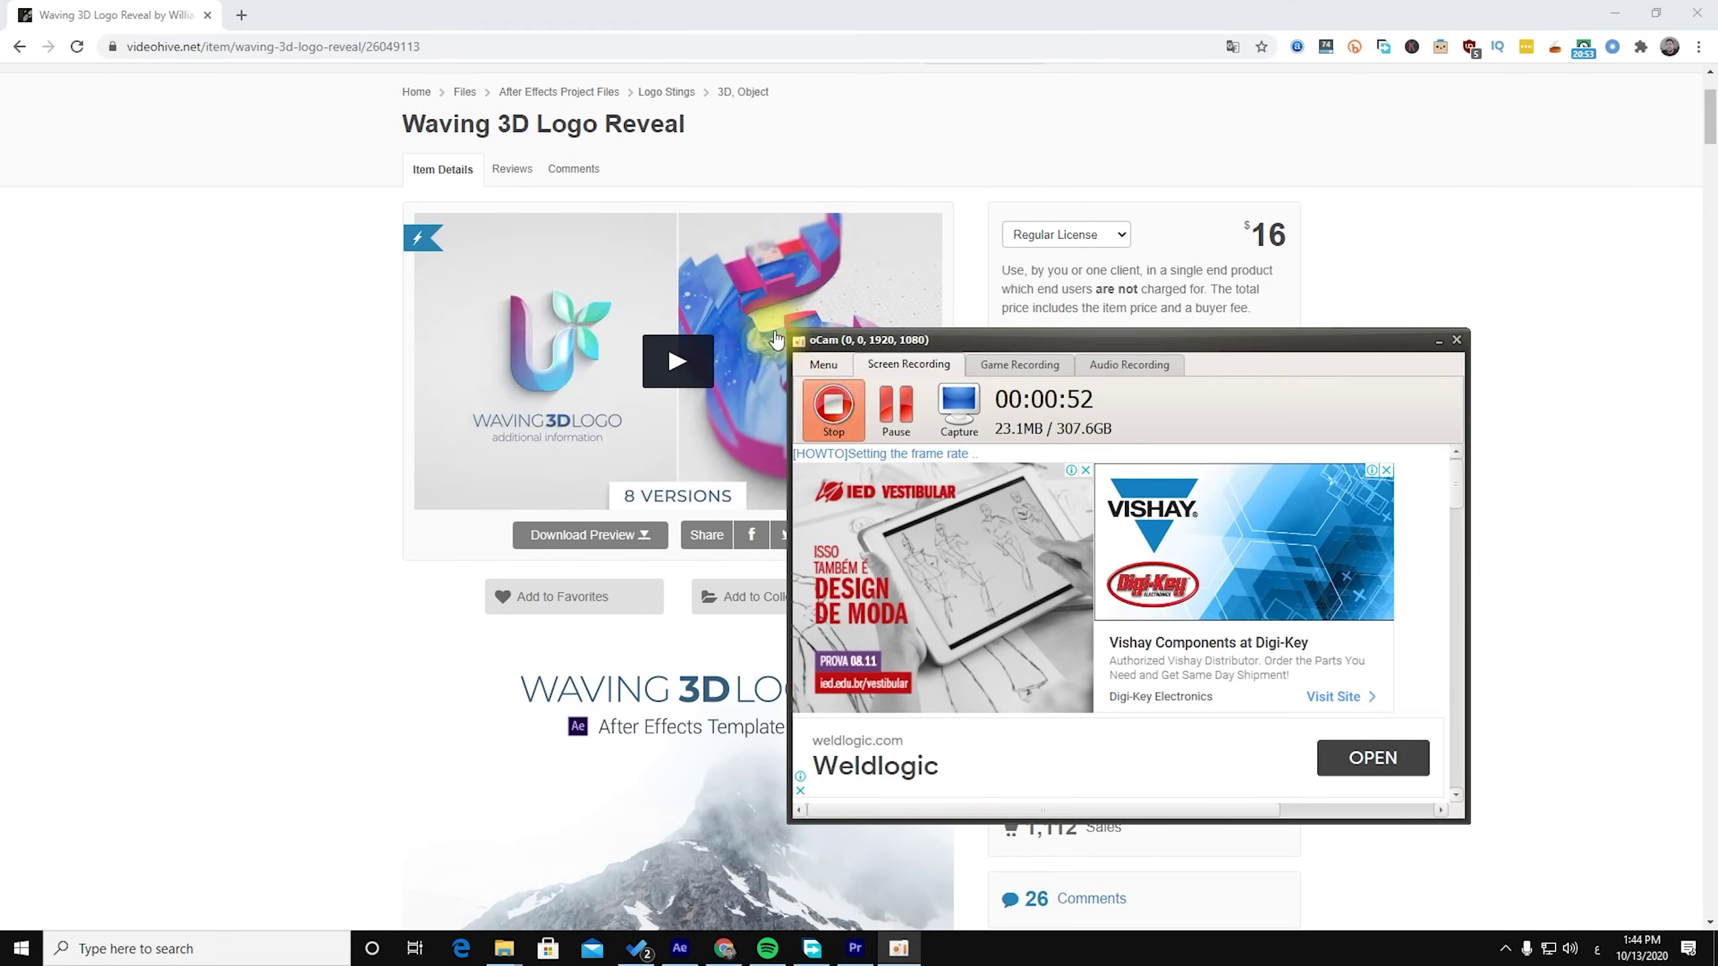